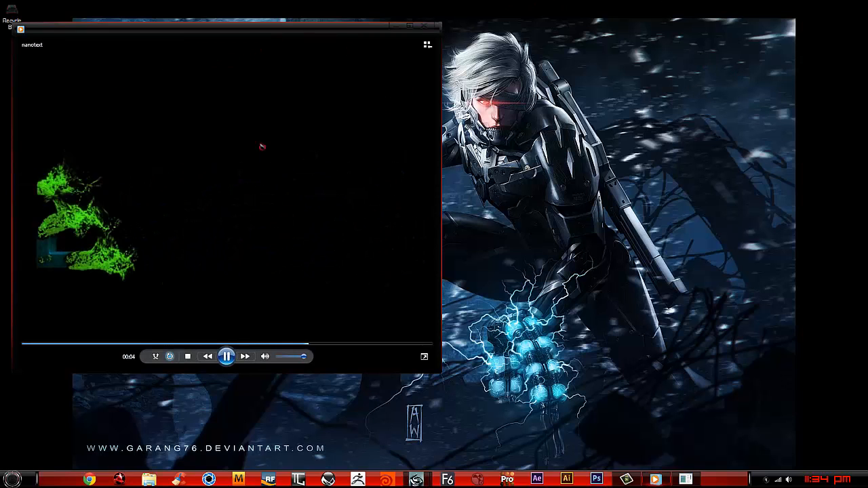
Close the nanotext video preview and switch to 3ds Max.
{"action": "left_click", "coordinate": [425, 28]}
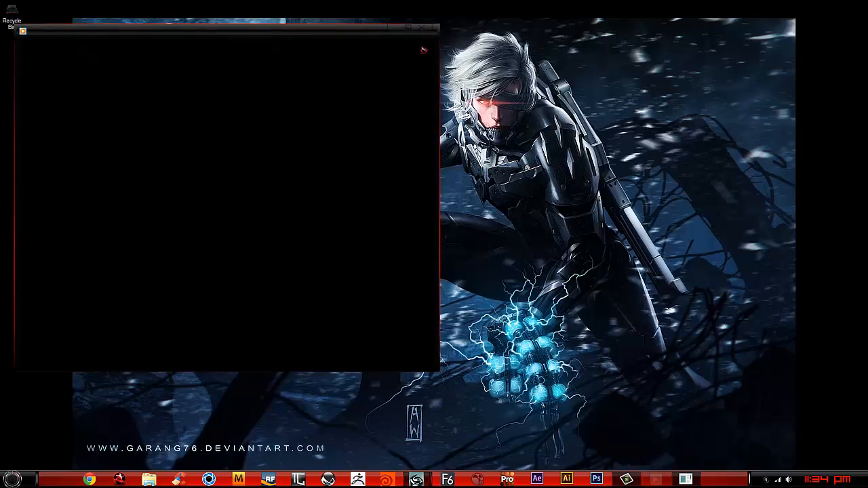
{"action": "key", "text": "alt+Tab"}
{"action": "key", "text": "alt+Tab"}
{"action": "key", "text": "alt+Tab"}
{"action": "key", "text": "alt+Tab"}
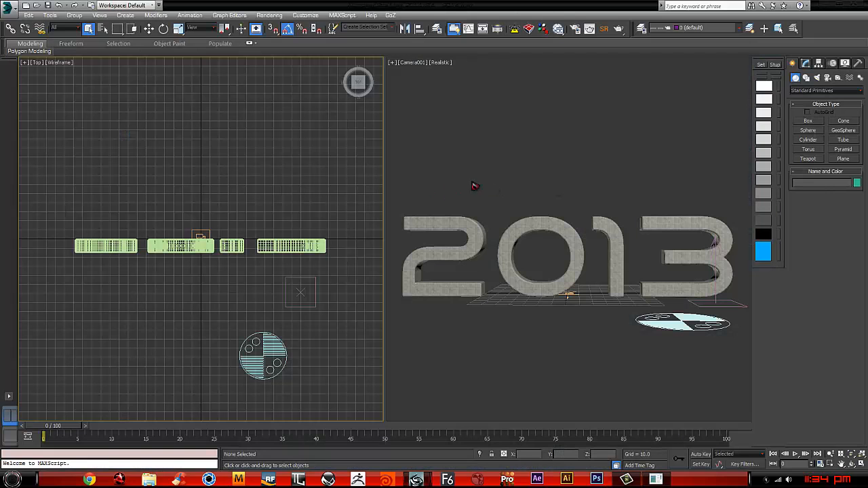
Play the 2013 text's dissolve animation in the camera view and return to frame 0.
{"action": "key", "text": "d"}
{"action": "middle_click_drag", "start_coordinate": [563, 186], "coordinate": [573, 222]}
{"action": "left_click", "coordinate": [795, 454]}
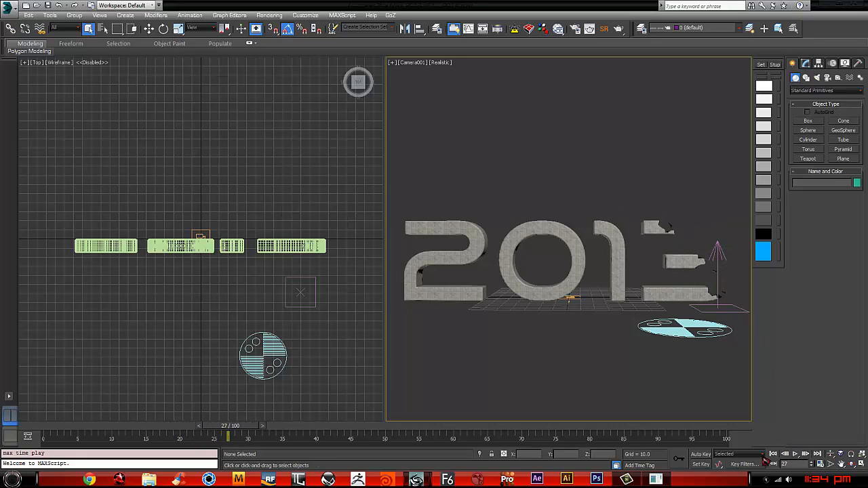
{"action": "left_click", "coordinate": [772, 454]}
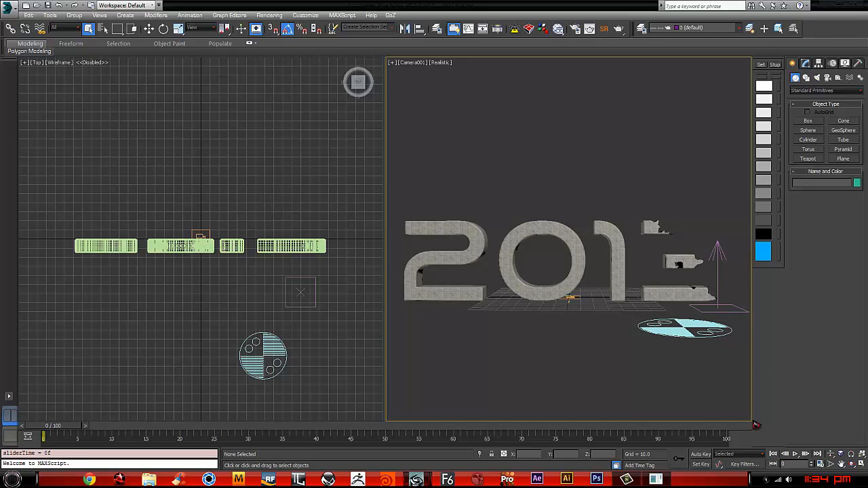
Hide the 2013 text object in the camera view.
{"action": "left_click", "coordinate": [619, 237]}
{"action": "right_click", "coordinate": [617, 234]}
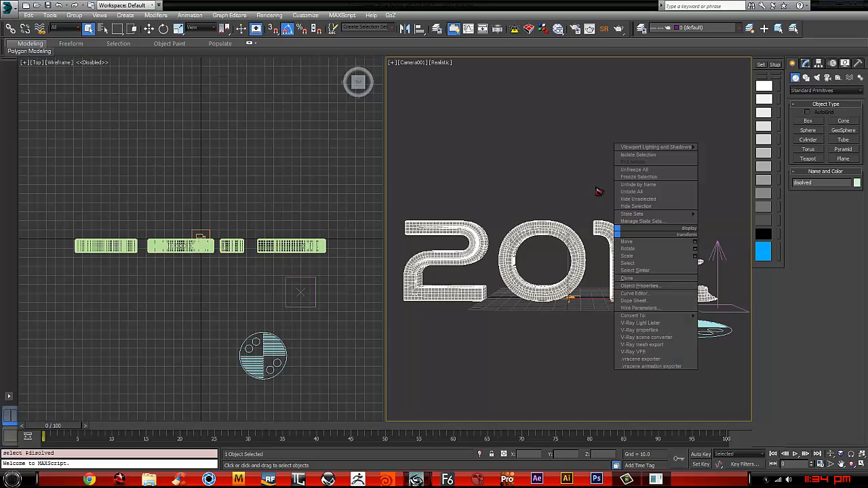
{"action": "left_click", "coordinate": [643, 206]}
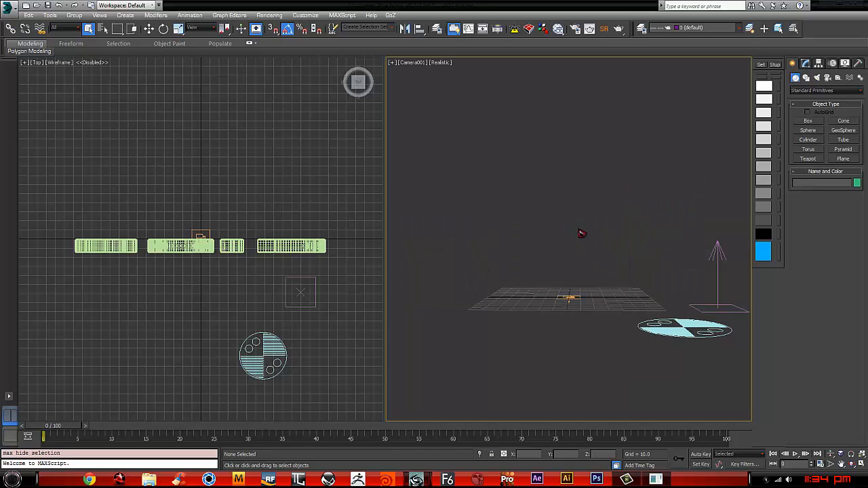
In Particle View, set the Display 001 operator's type to Dots and turn off Cache Disk 001.
{"action": "key", "text": "6"}
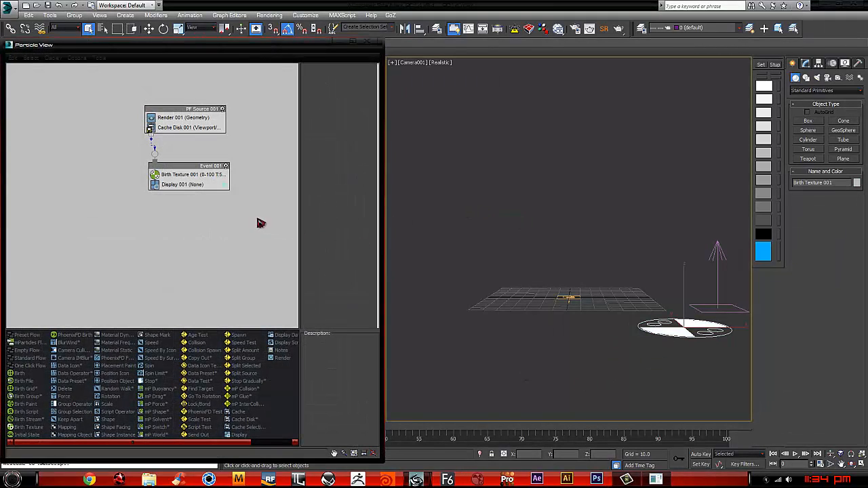
{"action": "left_click", "coordinate": [207, 184]}
{"action": "left_click", "coordinate": [341, 82]}
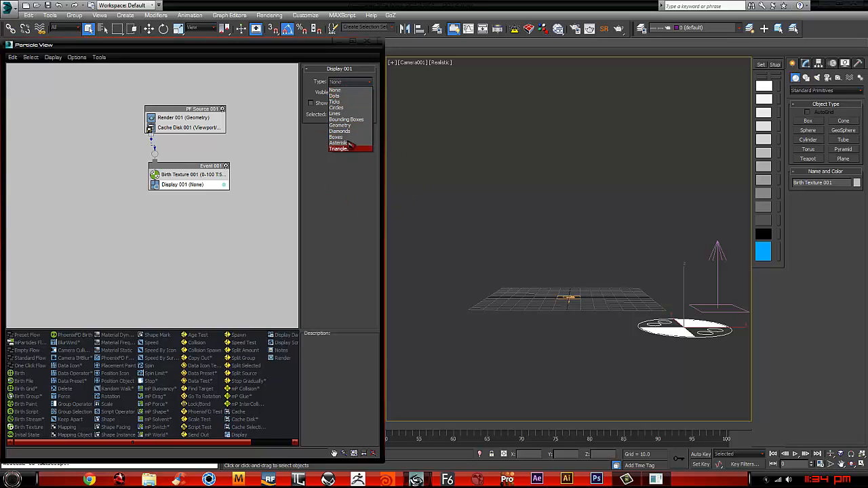
{"action": "left_click", "coordinate": [343, 96]}
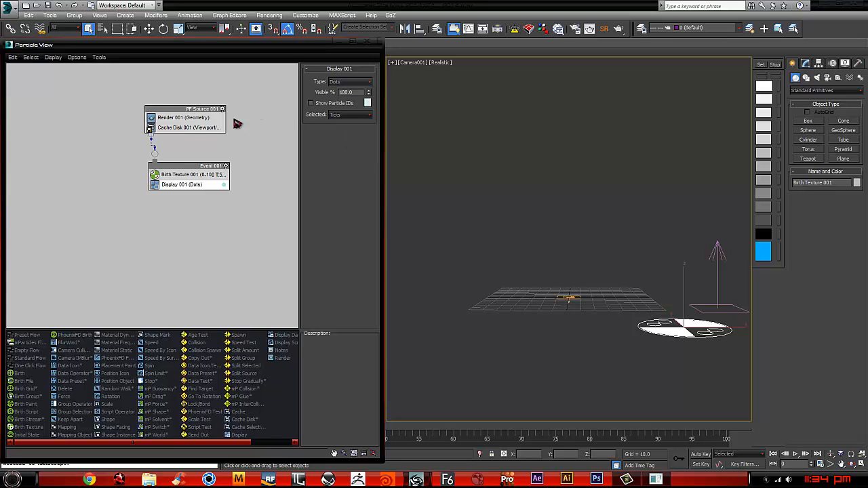
{"action": "left_click", "coordinate": [150, 128]}
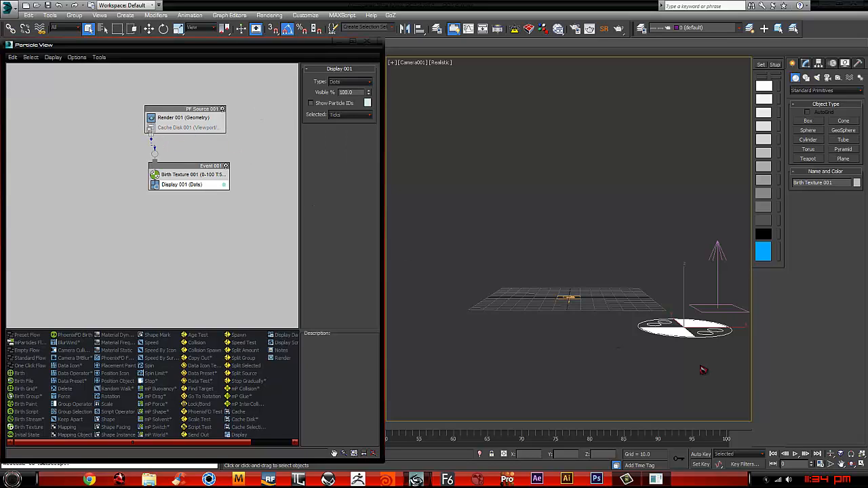
Play the particle animation briefly, stop it and return to frame 0.
{"action": "left_click", "coordinate": [794, 453]}
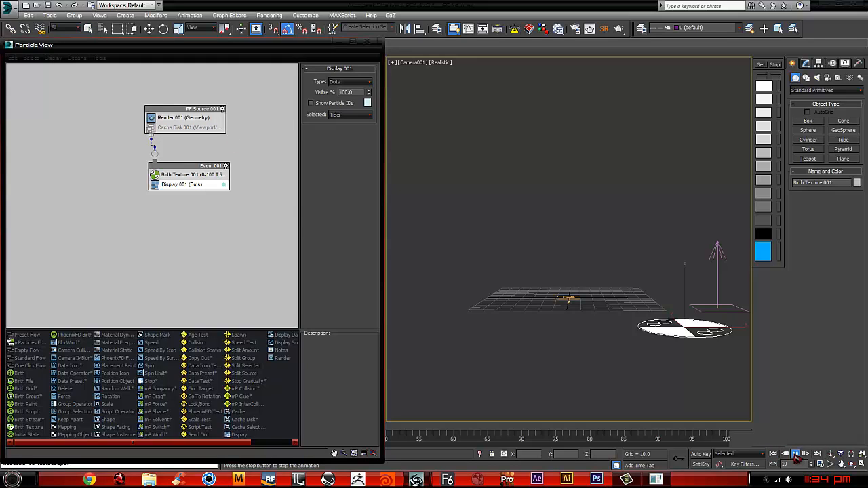
{"action": "left_click", "coordinate": [794, 454]}
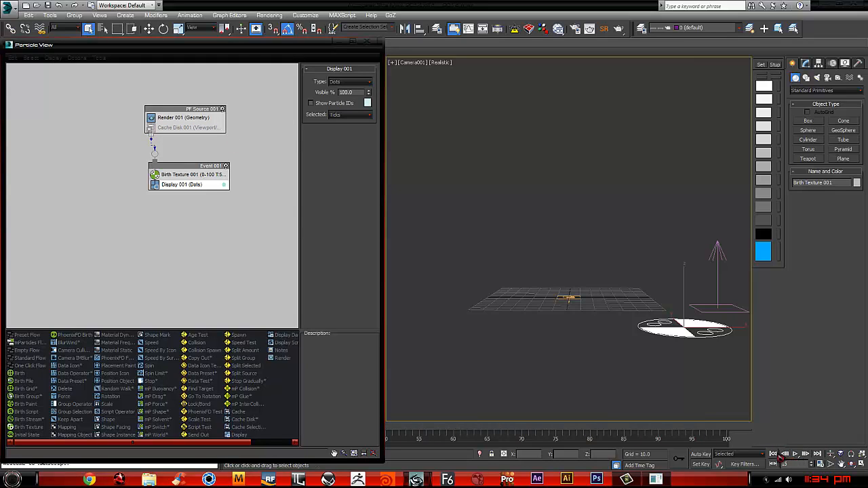
{"action": "left_click", "coordinate": [773, 454]}
Select the Birth Texture 001 operator and its scene helper, and examine the timing, emission and emitter object settings.
{"action": "left_click", "coordinate": [197, 175]}
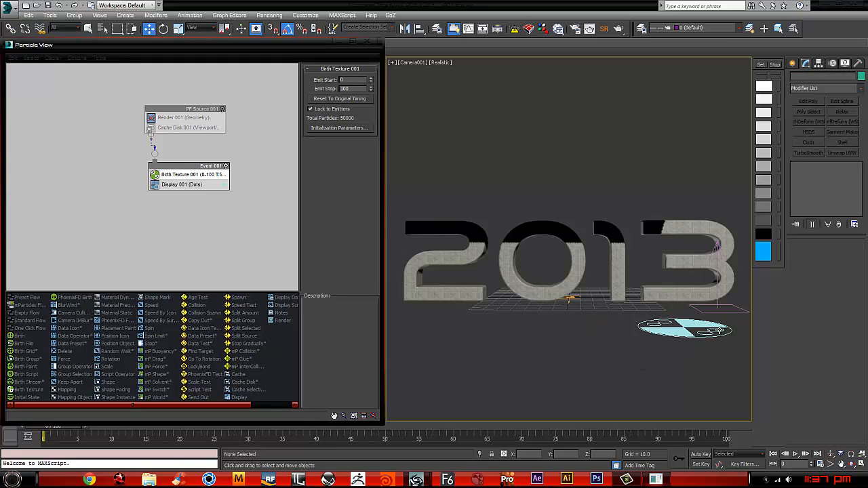
{"action": "left_click", "coordinate": [680, 337]}
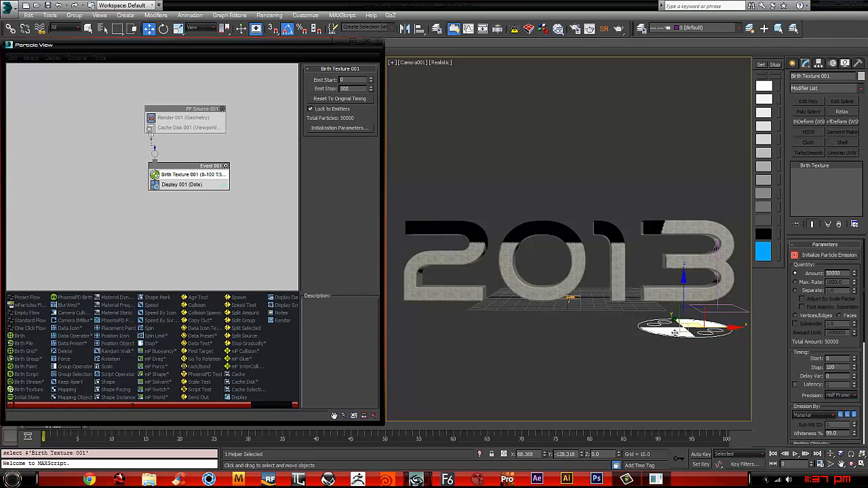
{"action": "left_click_drag", "start_coordinate": [792, 349], "coordinate": [829, 252]}
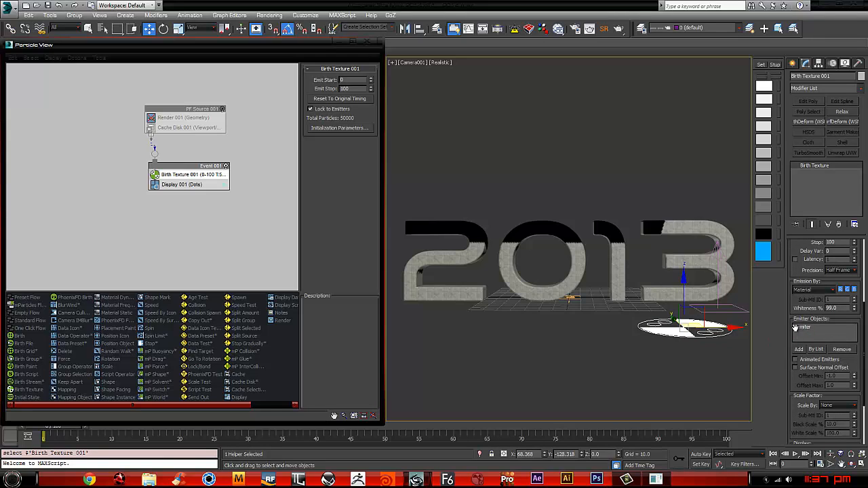
Hide the dissolving 2013 text object so that only the particle system elements stay in view.
{"action": "left_click", "coordinate": [560, 234]}
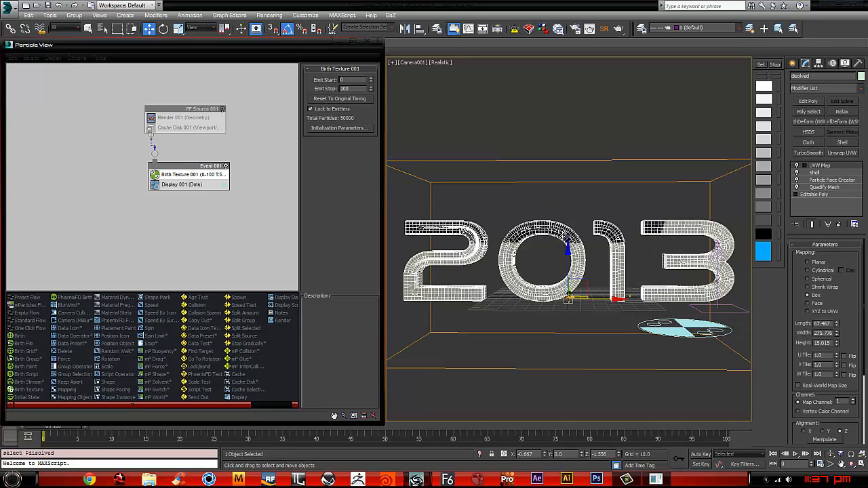
{"action": "right_click", "coordinate": [558, 232]}
{"action": "left_click", "coordinate": [602, 218]}
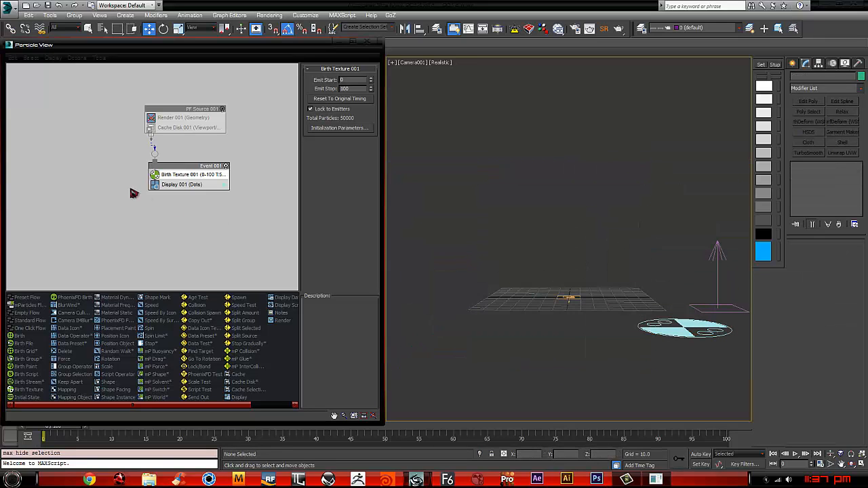
Turn on the PF Source 001 flow and play the animation to check how particles emit from the text.
{"action": "left_click", "coordinate": [795, 454]}
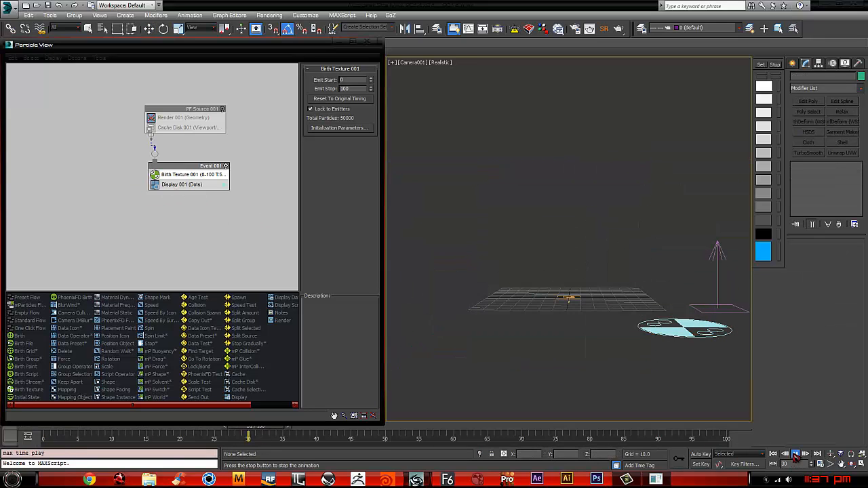
{"action": "left_click", "coordinate": [772, 454]}
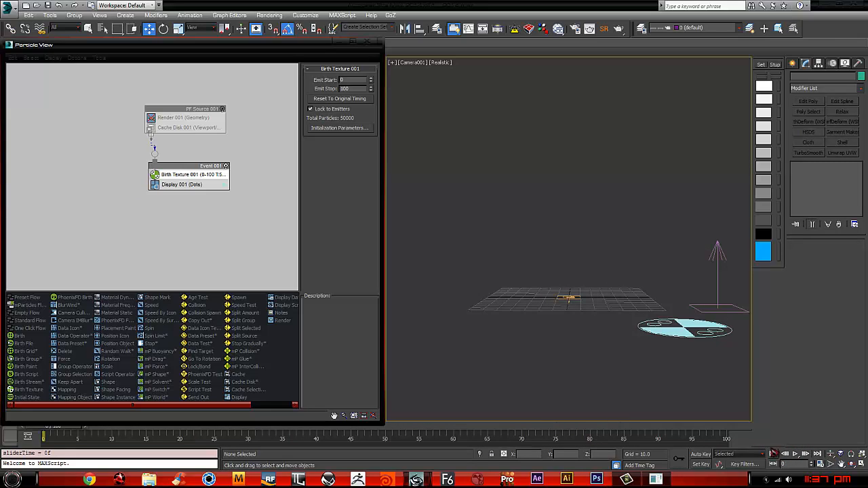
{"action": "left_click", "coordinate": [221, 110]}
{"action": "left_click", "coordinate": [796, 454]}
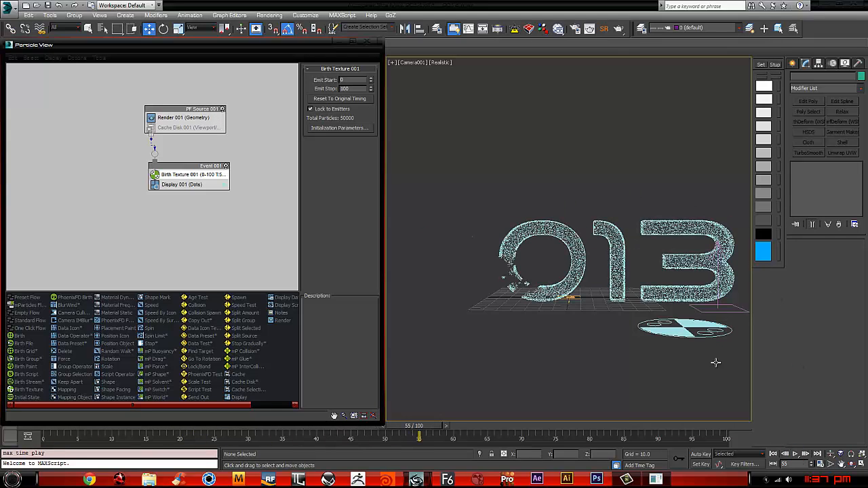
{"action": "left_click", "coordinate": [773, 455]}
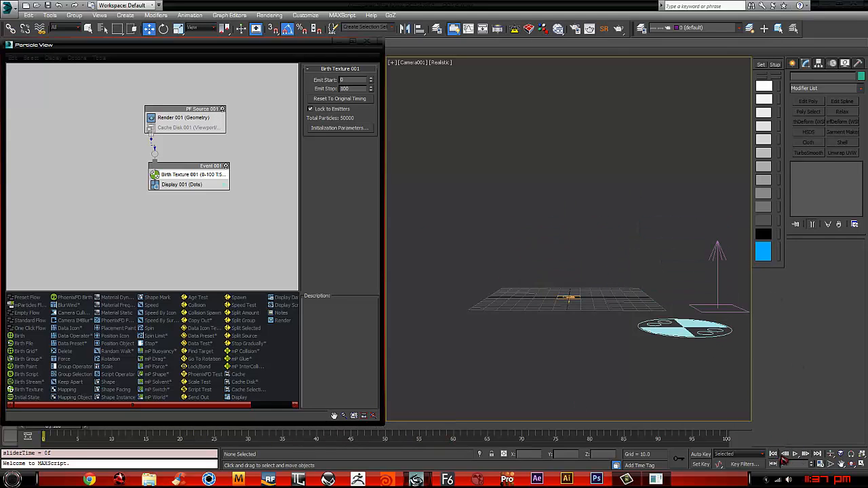
{"action": "left_click", "coordinate": [796, 454]}
{"action": "left_click", "coordinate": [795, 455]}
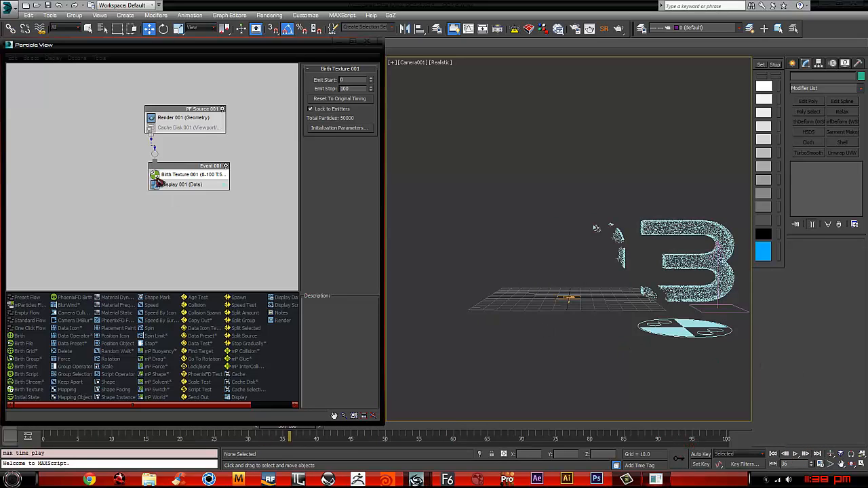
Clone the whole PF Source 001 flow with its event as a copy beside the original.
{"action": "left_click", "coordinate": [223, 131]}
{"action": "left_click_drag", "start_coordinate": [218, 89], "coordinate": [83, 211]}
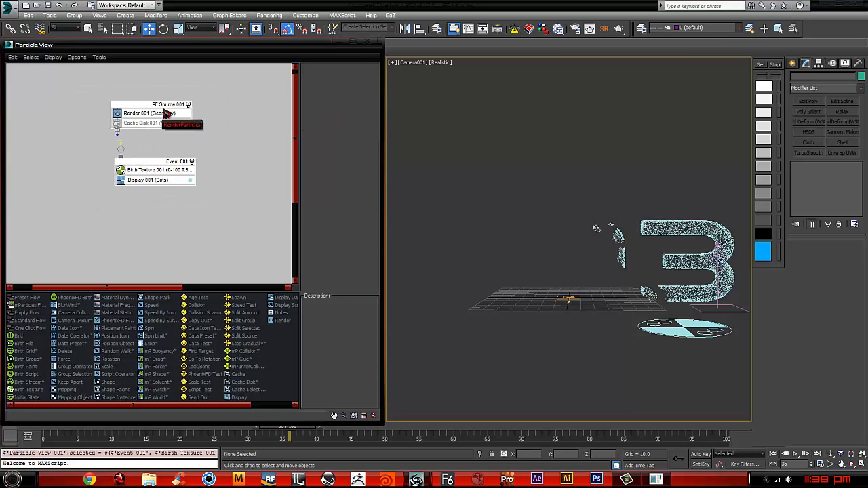
{"action": "mouse_move", "coordinate": [151, 104]}
{"action": "left_mouse_down", "text": "shift"}
{"action": "mouse_move", "coordinate": [270, 101]}
{"action": "mouse_move", "coordinate": [249, 102]}
{"action": "left_mouse_up", "text": "shift"}
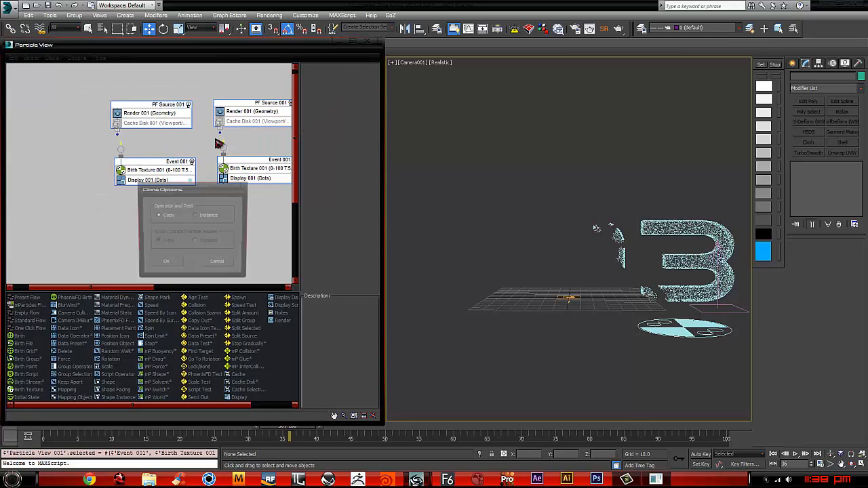
{"action": "left_click", "coordinate": [179, 269]}
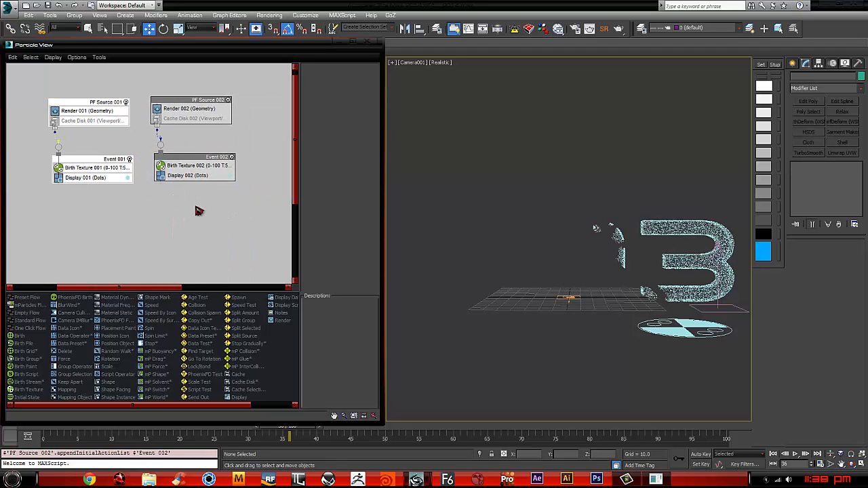
Rename the original PF Source 001 flow as PF_GEOEating.
{"action": "left_click", "coordinate": [195, 170]}
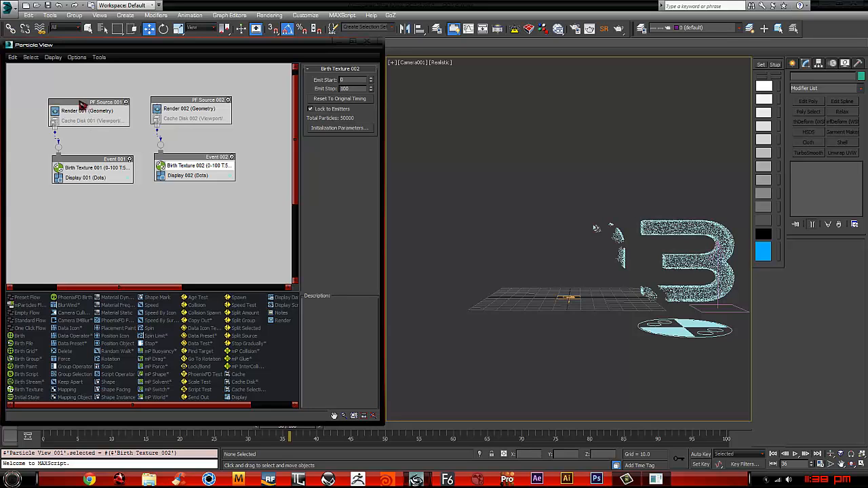
{"action": "left_click", "coordinate": [117, 106]}
{"action": "right_click", "coordinate": [124, 105]}
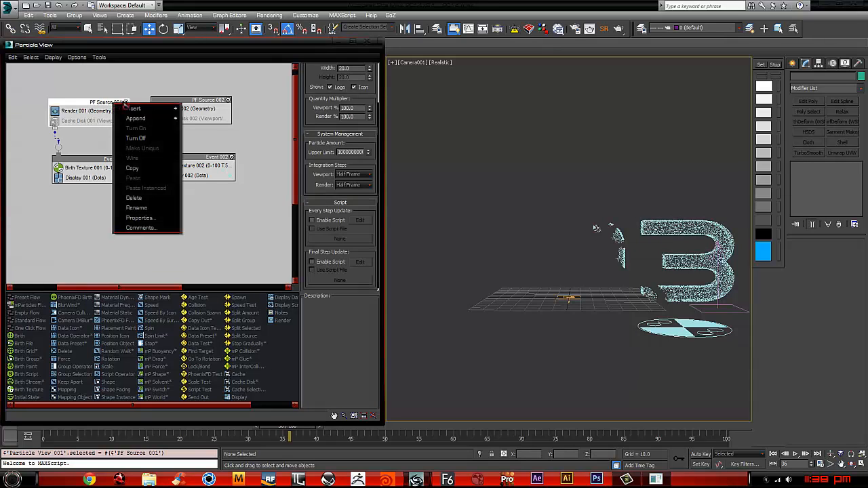
{"action": "left_click", "coordinate": [136, 208]}
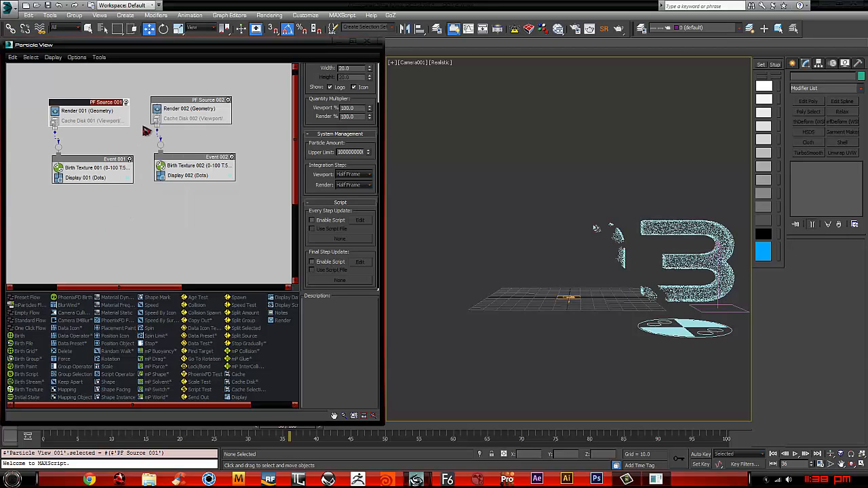
{"action": "key", "text": "BackSpace"}
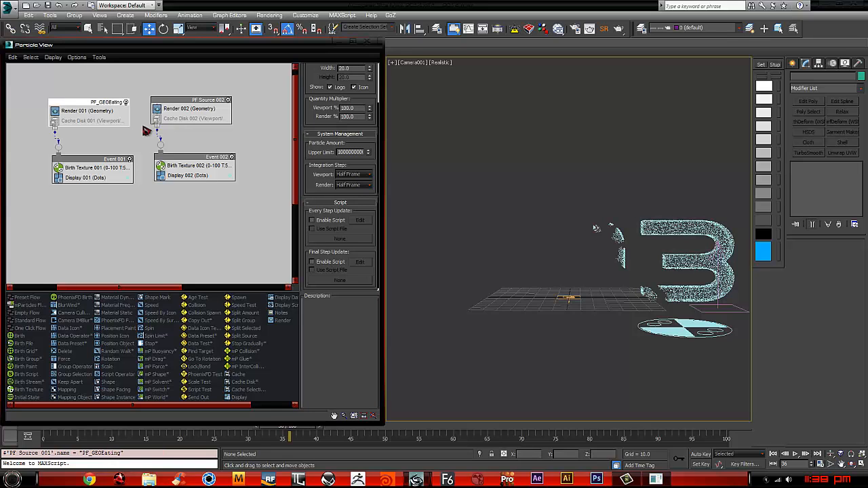
Rename the cloned PF Source 002 flow as PF_NAnomite and clear the selection.
{"action": "left_click", "coordinate": [210, 106]}
{"action": "left_click", "coordinate": [212, 101]}
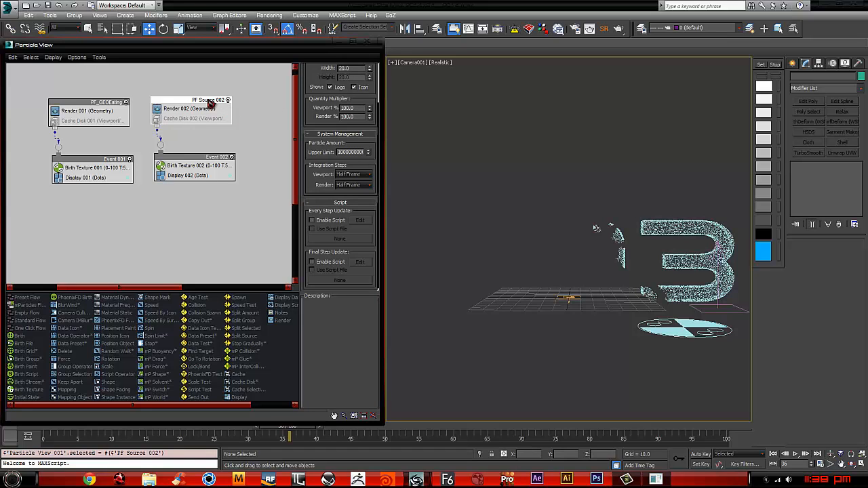
{"action": "right_click", "coordinate": [211, 100]}
{"action": "left_click", "coordinate": [240, 204]}
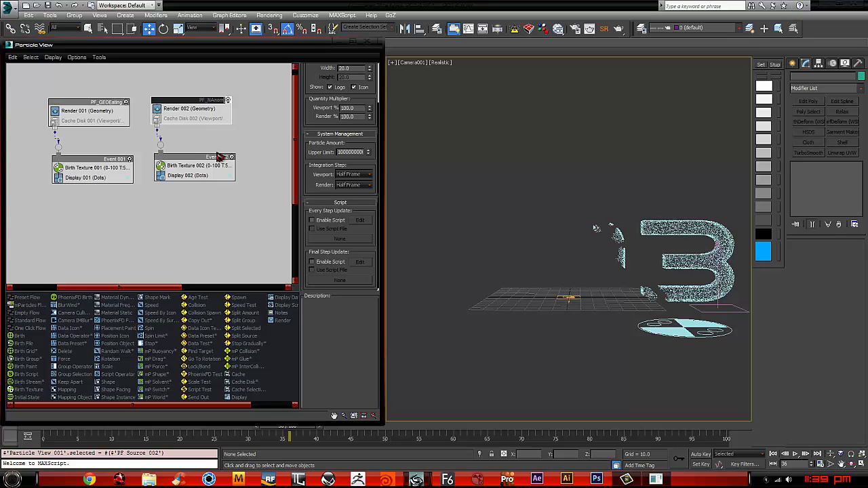
{"action": "type", "text": "PF_NAnomite"}
{"action": "key", "text": "Return"}
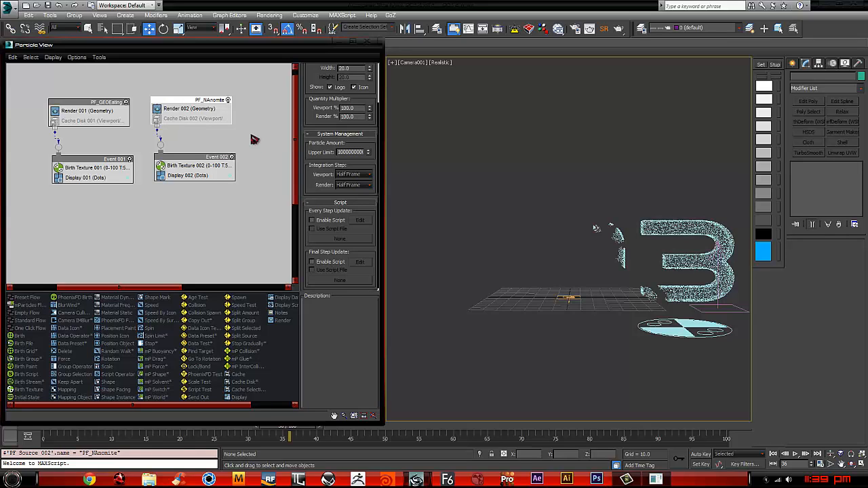
{"action": "left_click", "coordinate": [237, 115]}
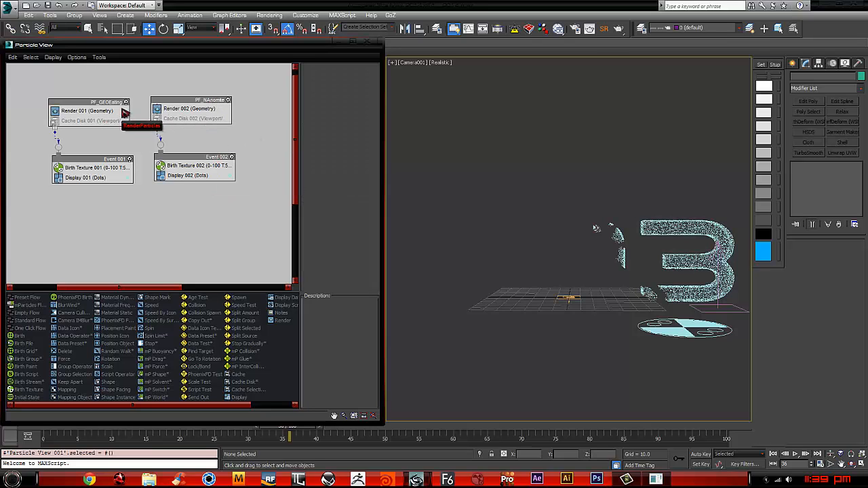
Correct the capitalisation of the PF_GEOEating flow's name to PF_GeoEating.
{"action": "right_click", "coordinate": [112, 104]}
{"action": "left_click", "coordinate": [144, 208]}
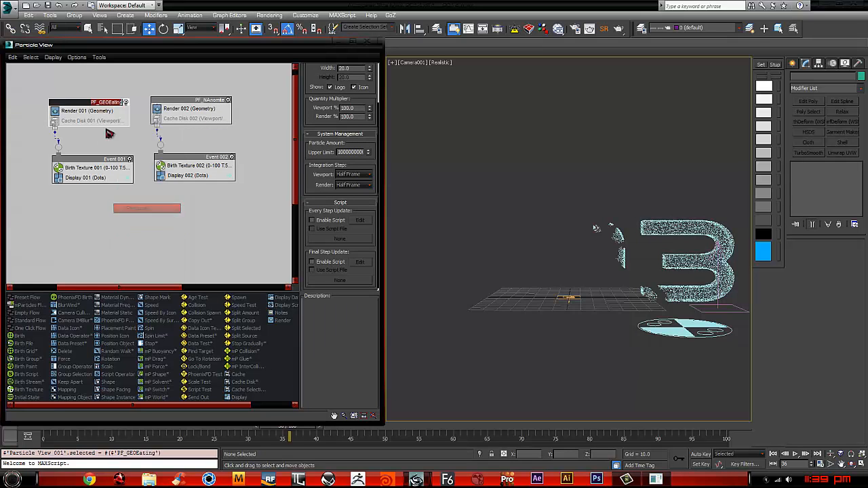
{"action": "left_click", "coordinate": [109, 104]}
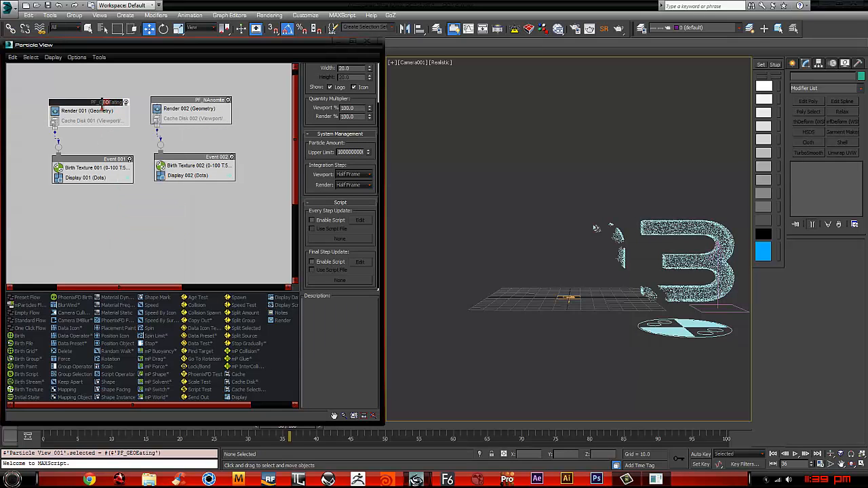
{"action": "type", "text": "eo"}
Rename the PF_NAnomite flow as PF_Nanomite.
{"action": "left_click", "coordinate": [214, 101]}
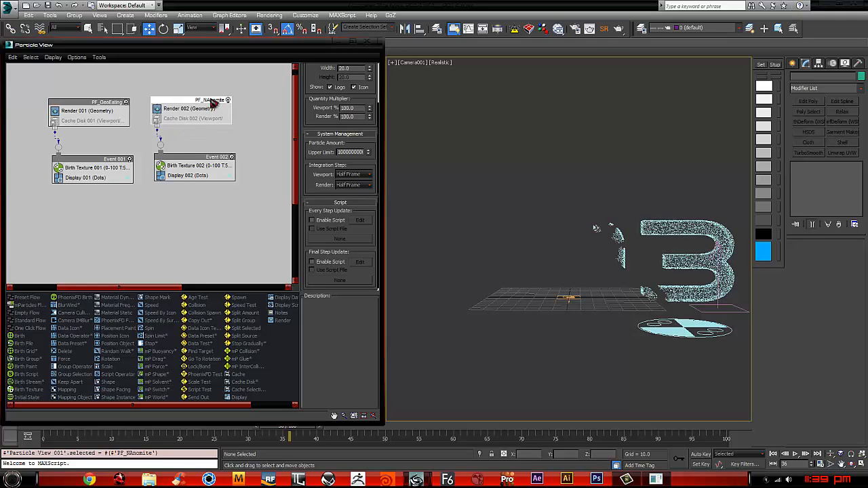
{"action": "right_click", "coordinate": [213, 102]}
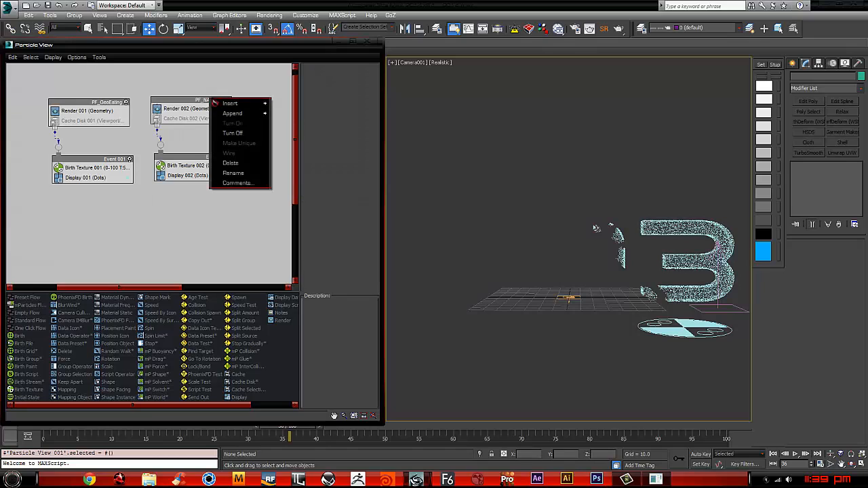
{"action": "left_click", "coordinate": [232, 173]}
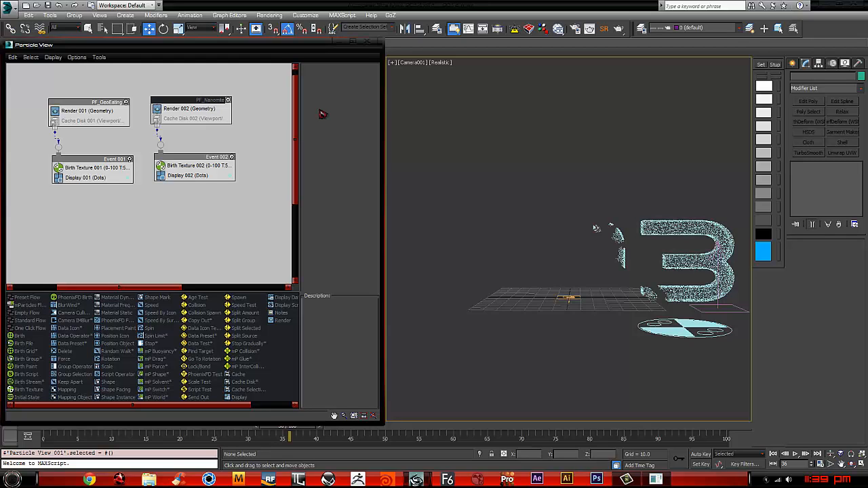
{"action": "key", "text": "Return"}
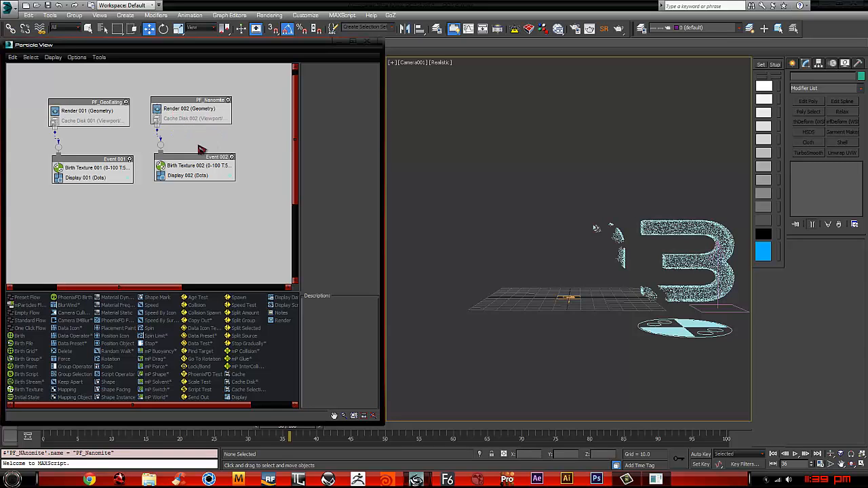
Turn off the PF_GeoEating flow and play the animation to check PF_Nanomite's emission alone, returning to the first frame.
{"action": "middle_click_drag", "start_coordinate": [197, 144], "coordinate": [214, 135]}
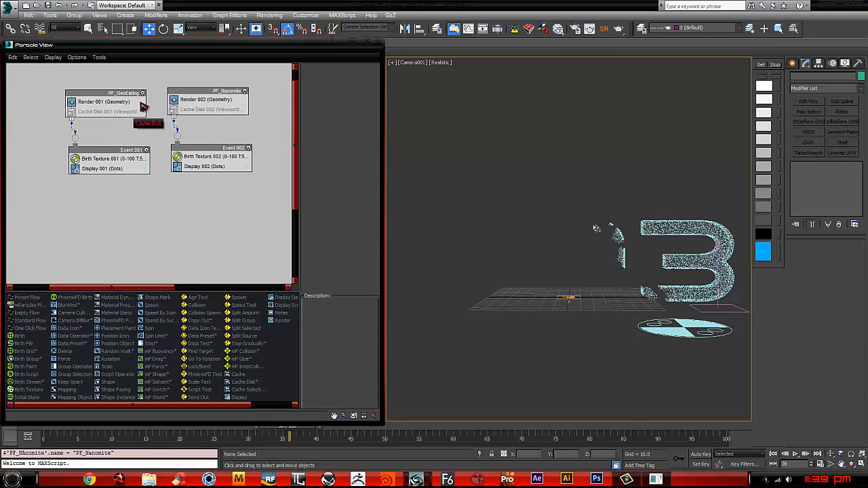
{"action": "left_click", "coordinate": [142, 92]}
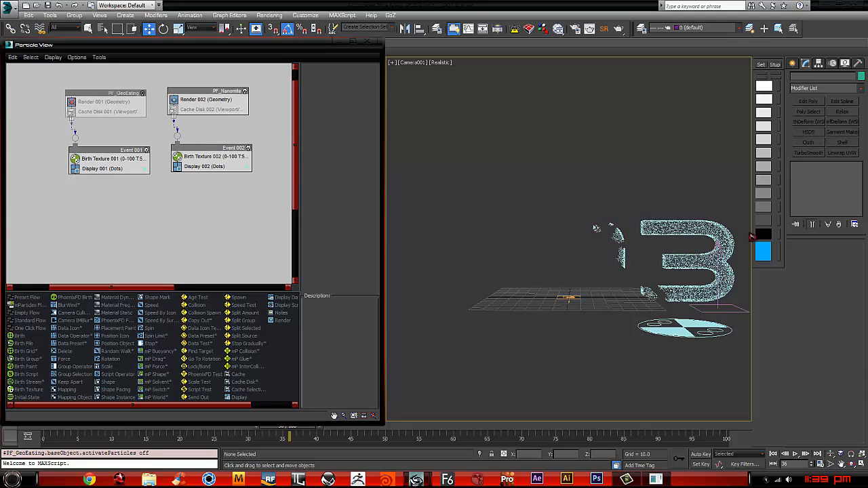
{"action": "left_click", "coordinate": [773, 454]}
{"action": "left_click", "coordinate": [795, 453]}
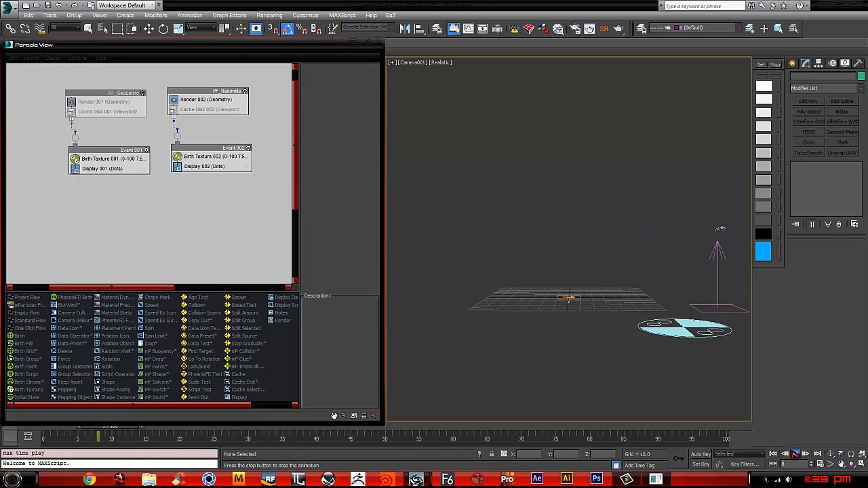
{"action": "left_click", "coordinate": [795, 454]}
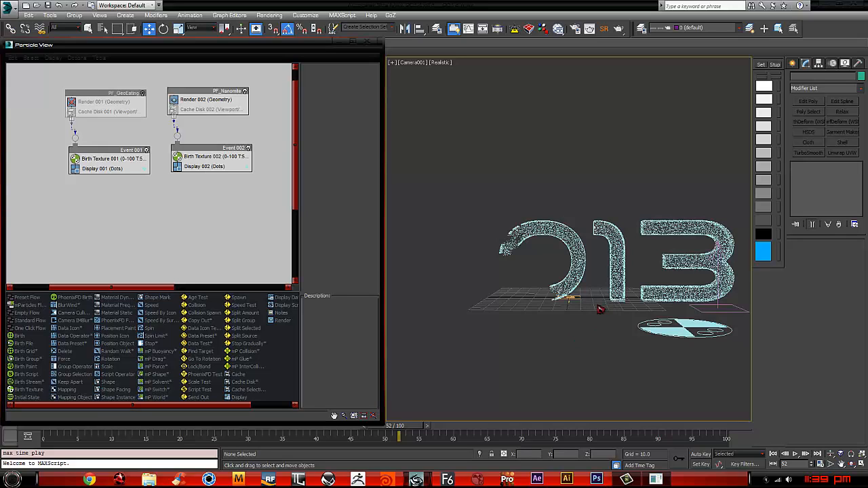
{"action": "left_click", "coordinate": [774, 454]}
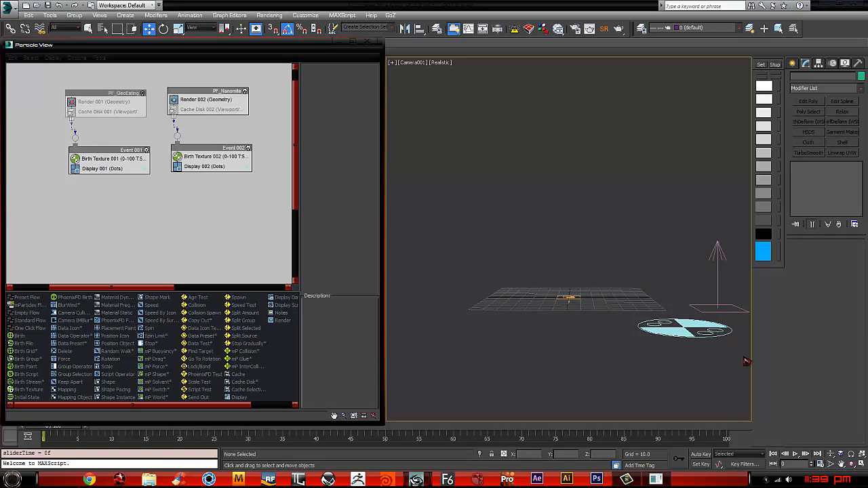
Insert a Delete operator between Birth Texture 002 and Display 002 in Event 002 and set it to remove By Particle Age.
{"action": "right_click", "coordinate": [213, 164]}
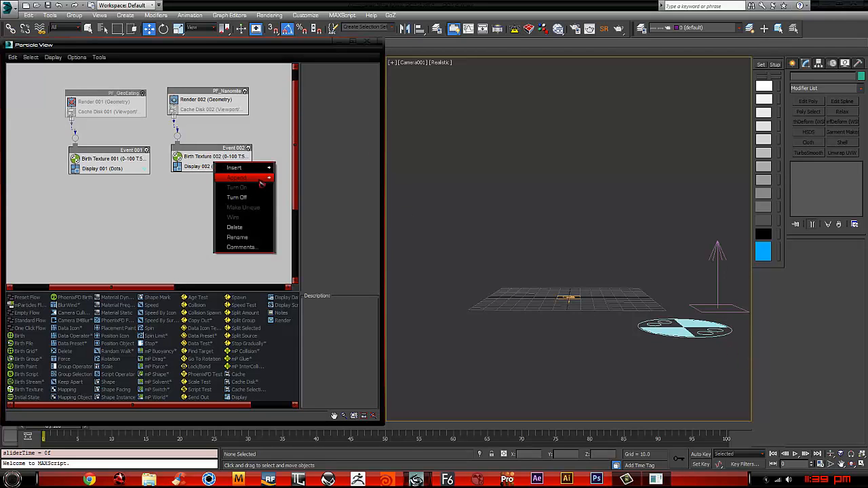
{"action": "mouse_move", "coordinate": [248, 178]}
{"action": "mouse_move", "coordinate": [299, 178]}
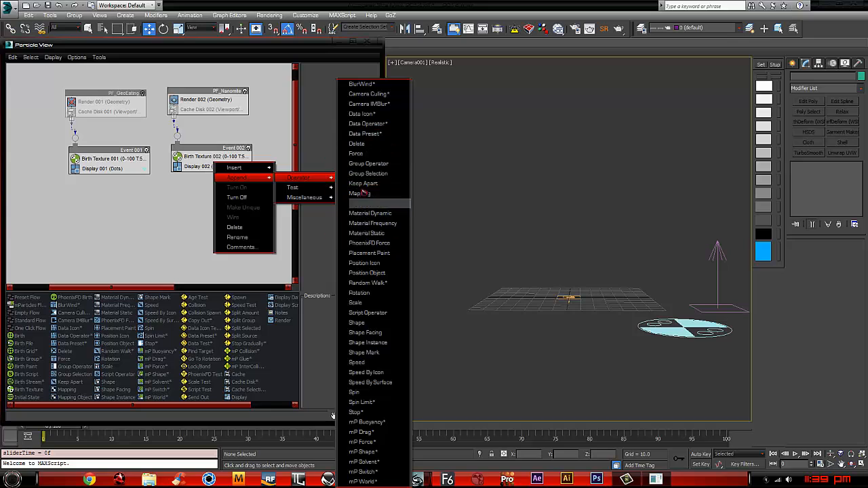
{"action": "left_click", "coordinate": [361, 145]}
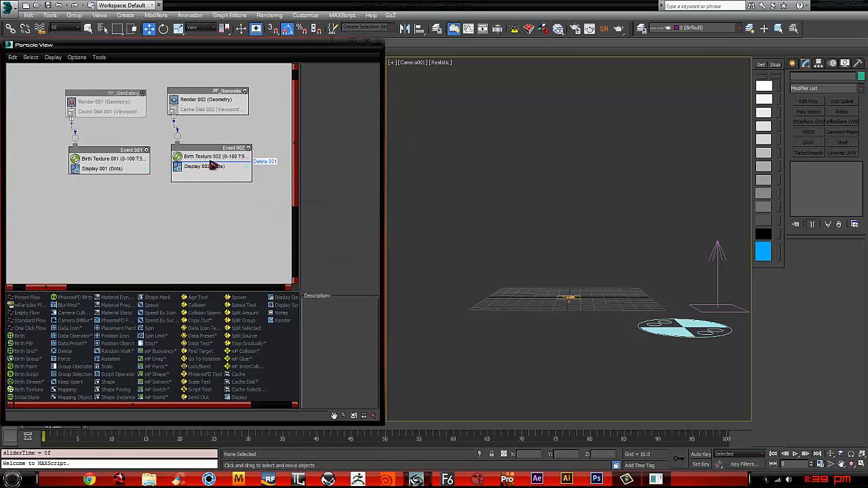
{"action": "left_click", "coordinate": [210, 168]}
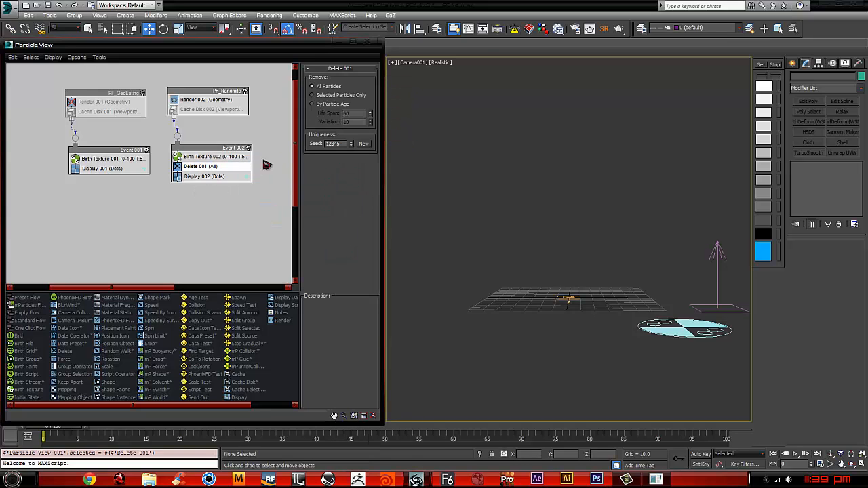
{"action": "left_click", "coordinate": [314, 104]}
Play and scrub the animation to check how the age-based deletion affects the text particles, then rewind to the start.
{"action": "left_click", "coordinate": [795, 453]}
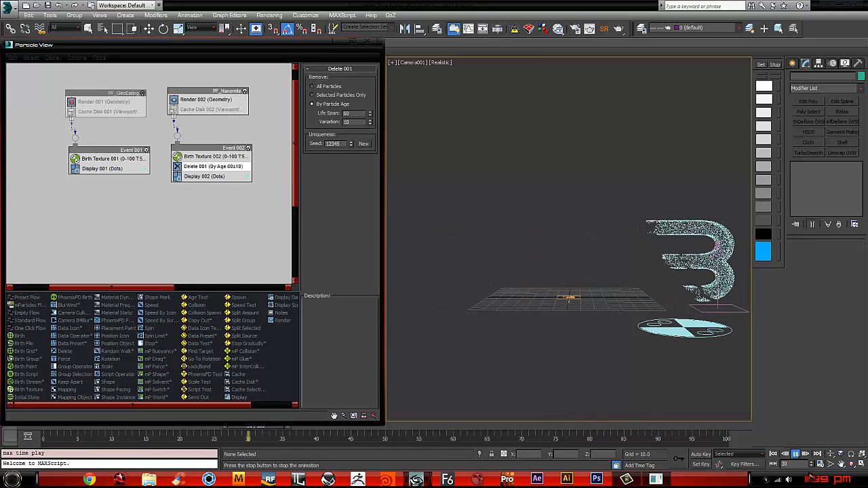
{"action": "key", "text": "Escape"}
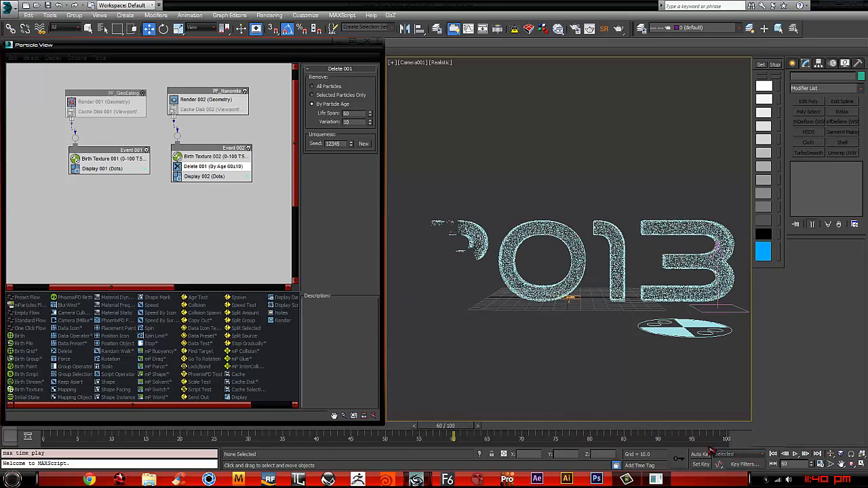
{"action": "left_click_drag", "start_coordinate": [446, 426], "coordinate": [399, 426]}
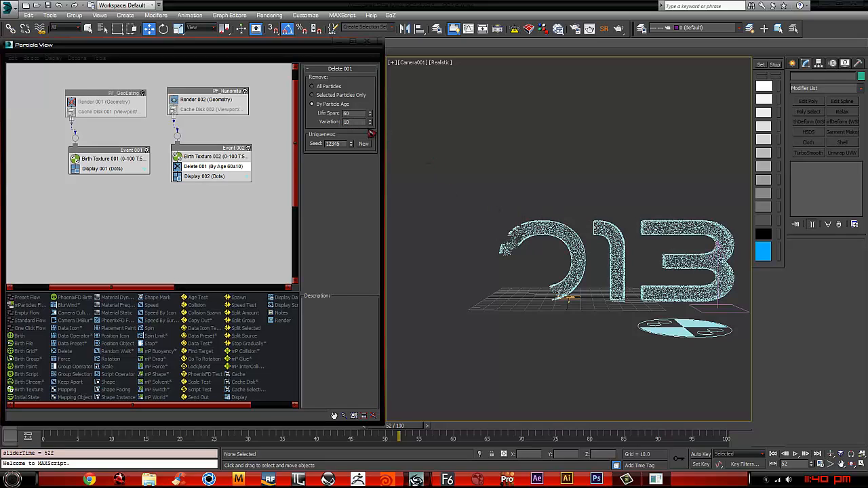
{"action": "left_click", "coordinate": [773, 453]}
Set the Delete operator's Variation to 0 and Life Span to 2, and preview the animation.
{"action": "right_click", "coordinate": [370, 124]}
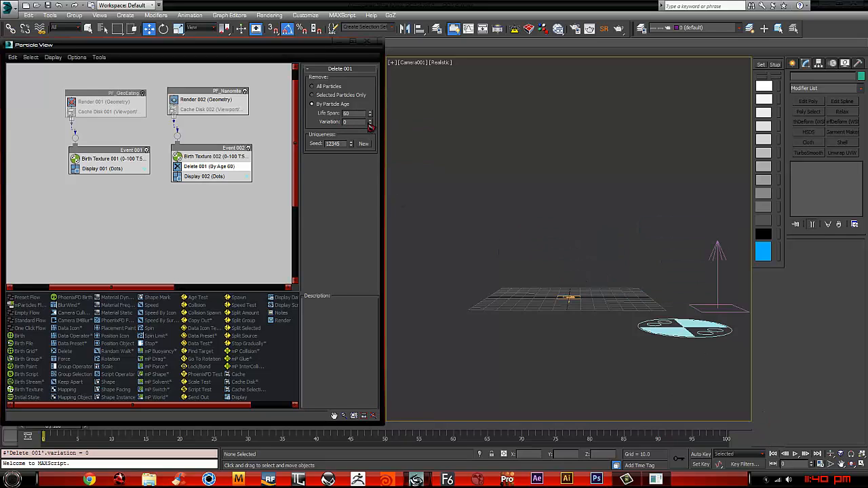
{"action": "left_click_drag", "start_coordinate": [362, 114], "coordinate": [255, 103]}
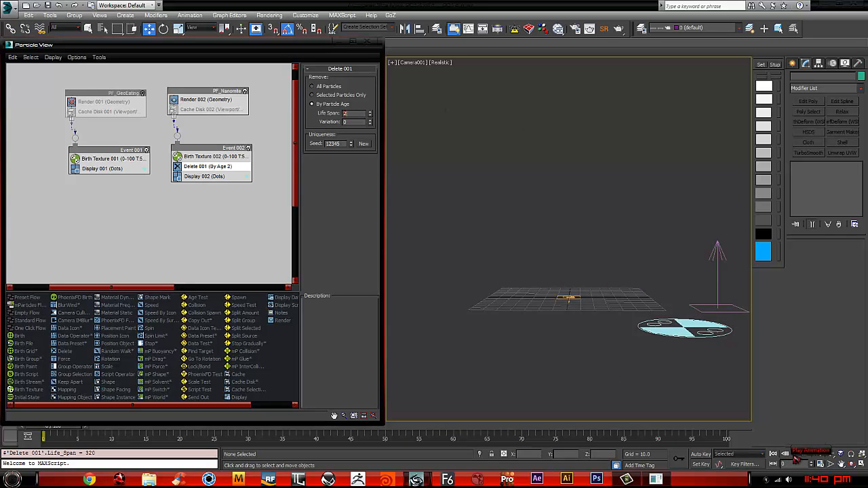
{"action": "left_click", "coordinate": [793, 454]}
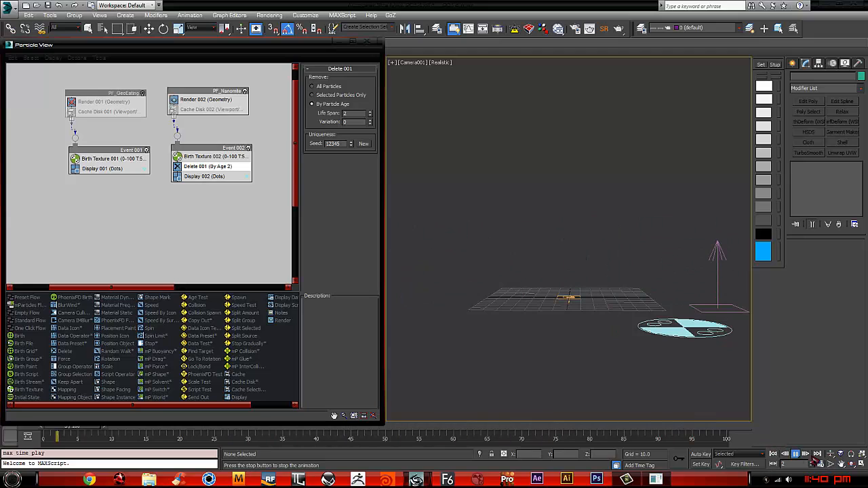
{"action": "key", "text": "comma"}
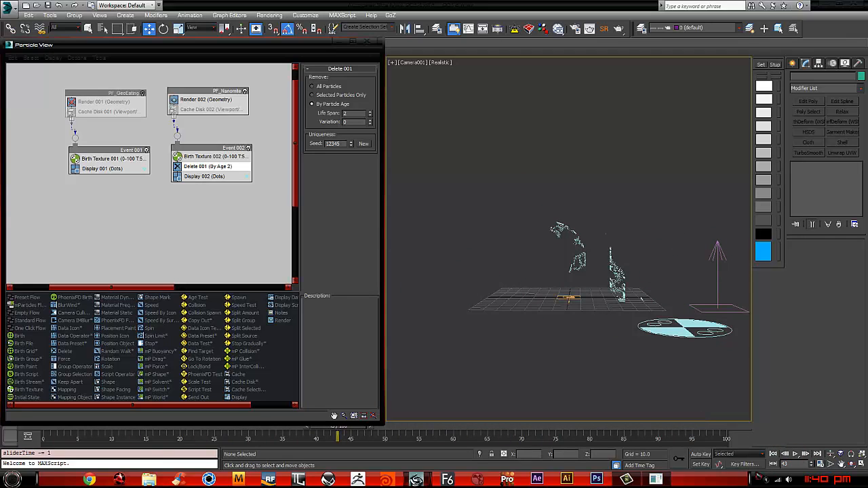
{"action": "left_click", "coordinate": [773, 453]}
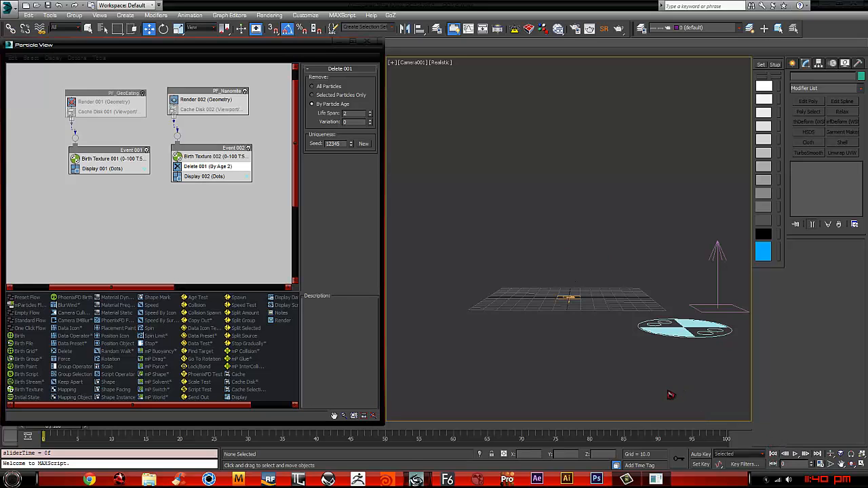
Add an Age Test to Event 002 and place it between Delete 001 and Display 002.
{"action": "right_click", "coordinate": [207, 177]}
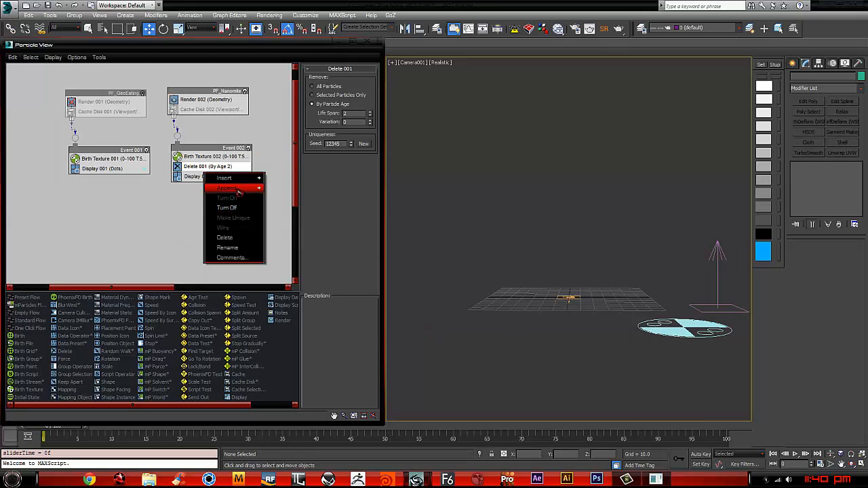
{"action": "mouse_move", "coordinate": [241, 187]}
{"action": "mouse_move", "coordinate": [290, 198]}
{"action": "left_click", "coordinate": [359, 201]}
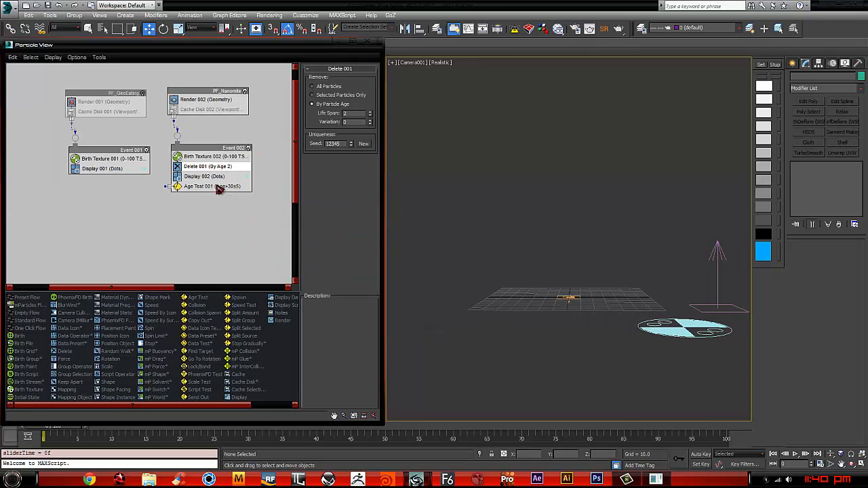
{"action": "left_click_drag", "start_coordinate": [202, 188], "coordinate": [201, 177]}
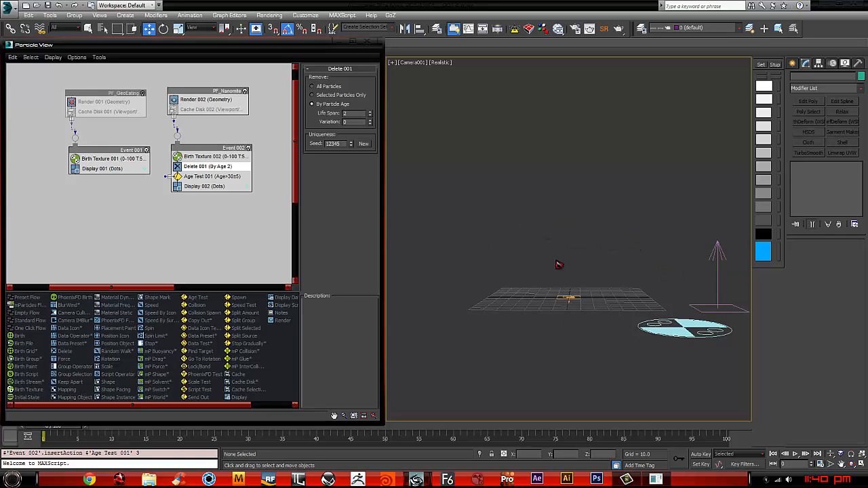
Create a new Force operator event below Event 002 and wire the Age Test 001 output to it.
{"action": "left_click", "coordinate": [632, 221]}
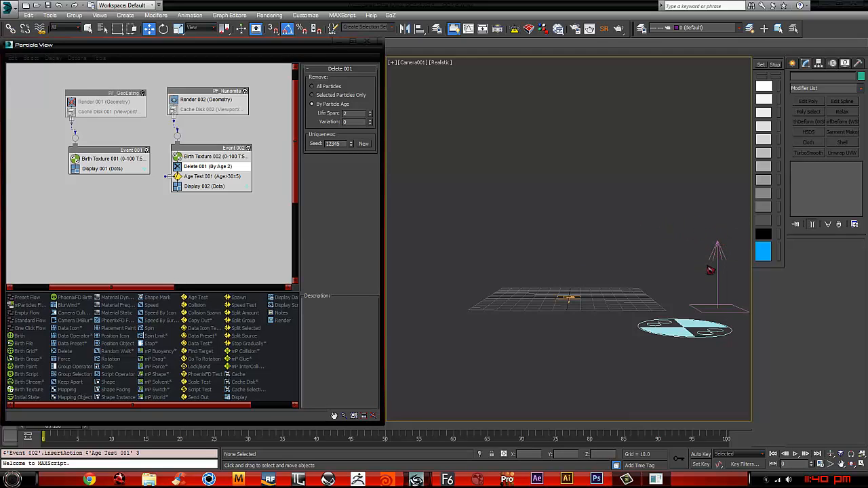
{"action": "left_click", "coordinate": [717, 245]}
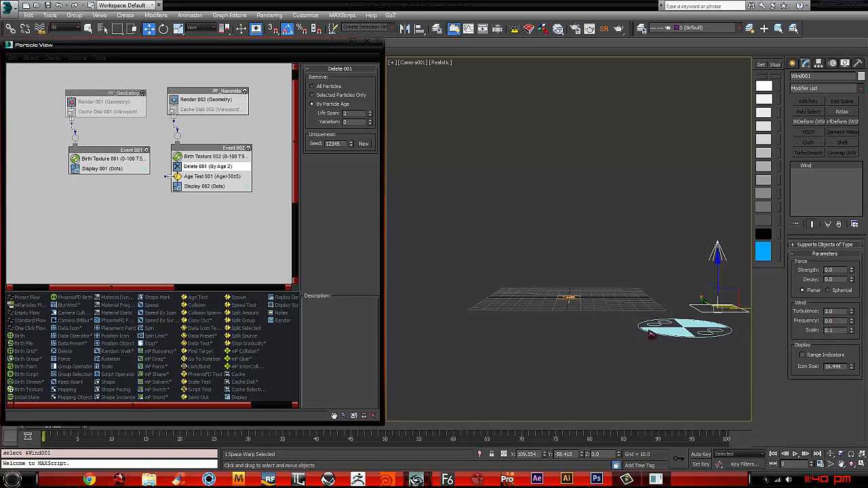
{"action": "middle_click_drag", "start_coordinate": [194, 236], "coordinate": [194, 205]}
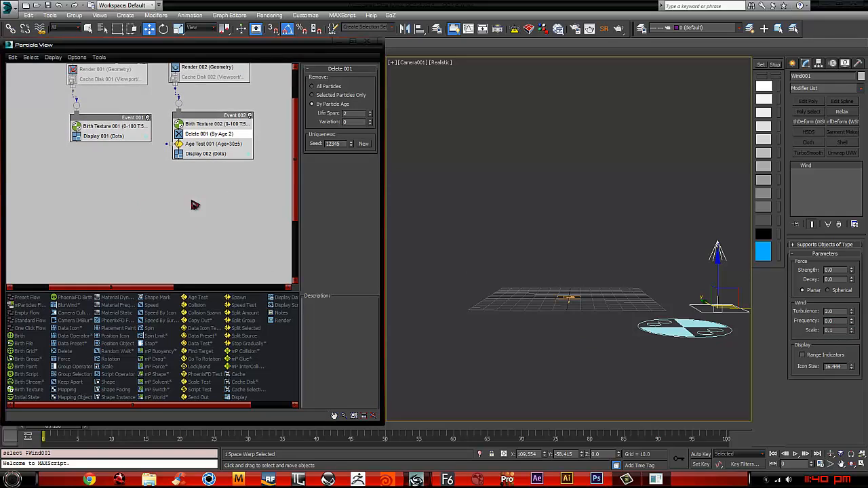
{"action": "right_click", "coordinate": [195, 205]}
{"action": "mouse_move", "coordinate": [228, 202]}
{"action": "mouse_move", "coordinate": [319, 203]}
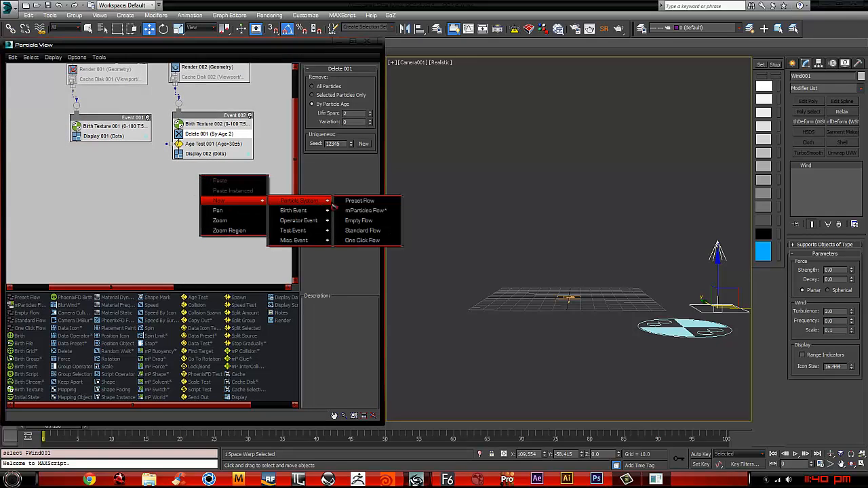
{"action": "mouse_move", "coordinate": [302, 220]}
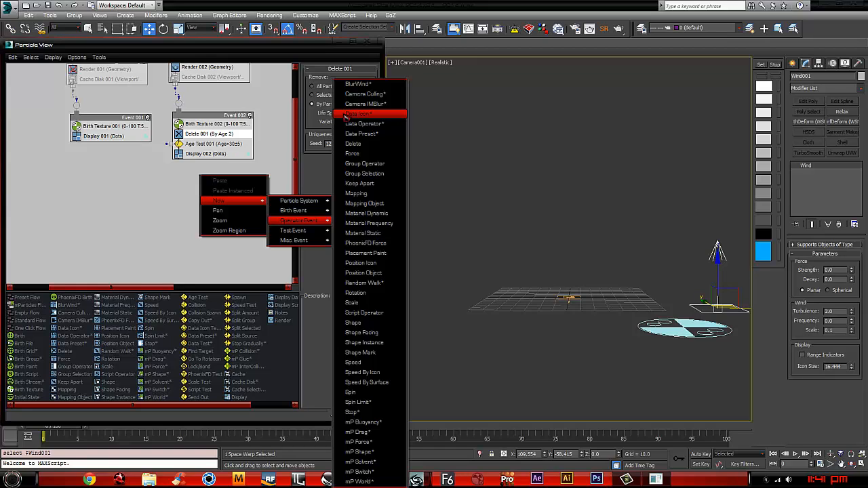
{"action": "left_click", "coordinate": [364, 154]}
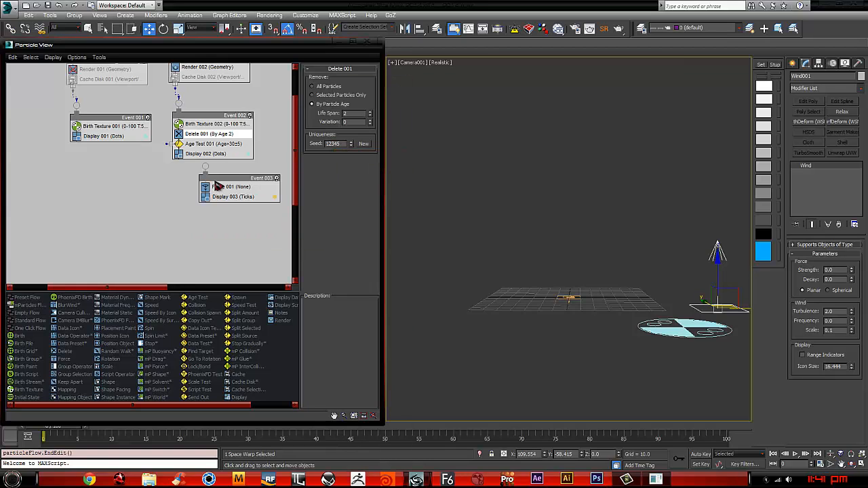
{"action": "left_click_drag", "start_coordinate": [218, 178], "coordinate": [169, 206]}
Add the Wind001 space warp to the Force 001 operator's force space warps.
{"action": "left_click", "coordinate": [154, 214]}
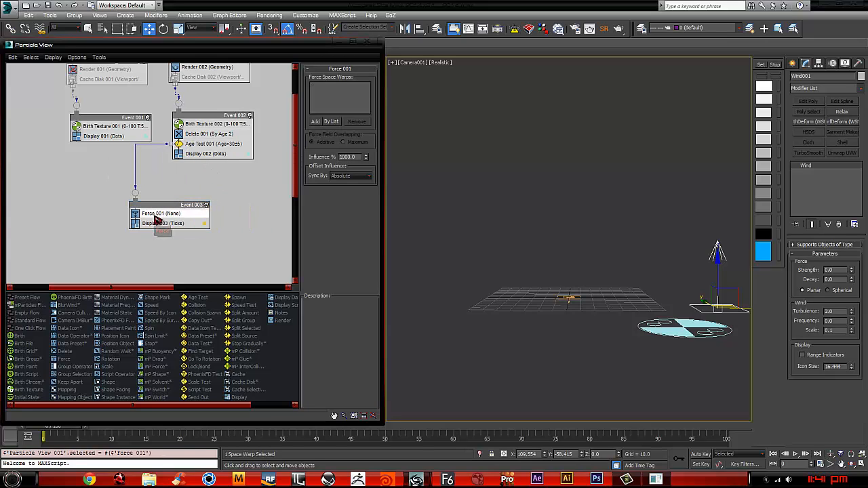
{"action": "left_click", "coordinate": [316, 122]}
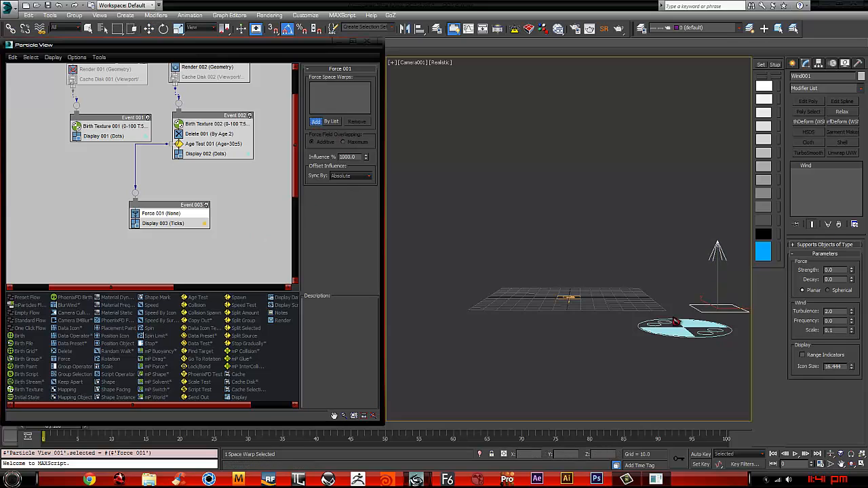
{"action": "left_click", "coordinate": [716, 255]}
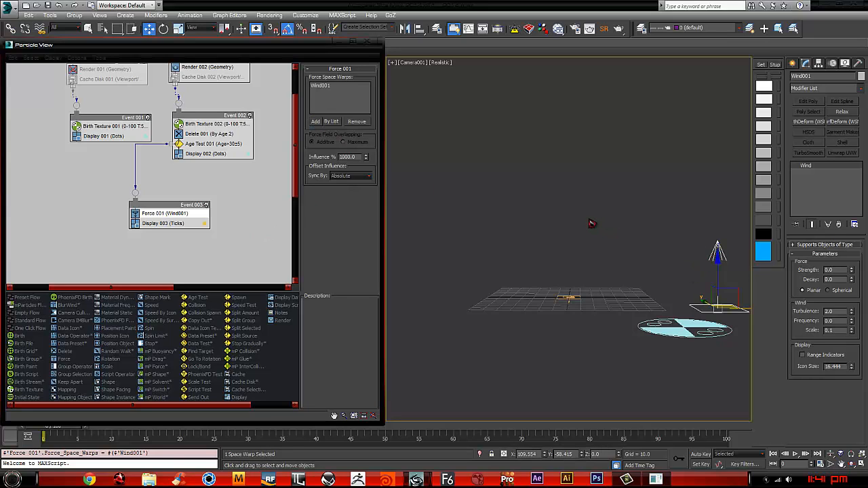
Set Age Test 001's Test Value to 1 and Variation to 0, and preview the particle animation.
{"action": "left_click", "coordinate": [591, 224]}
{"action": "left_click", "coordinate": [794, 454]}
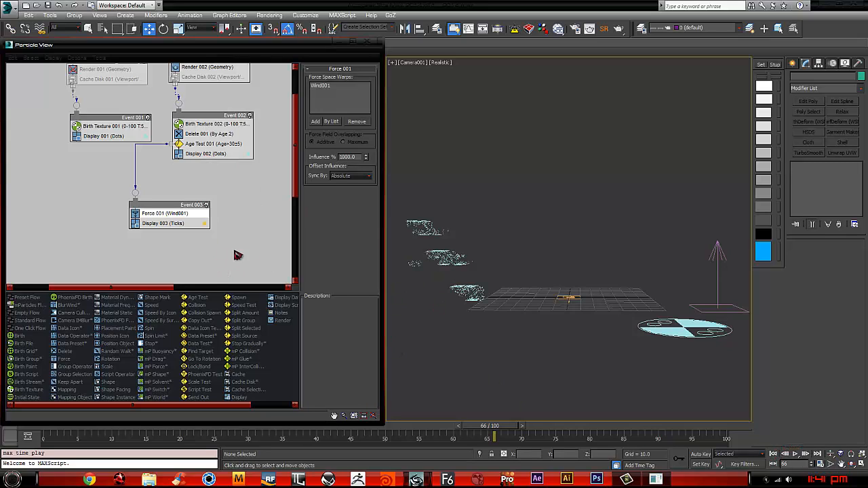
{"action": "left_click", "coordinate": [213, 144]}
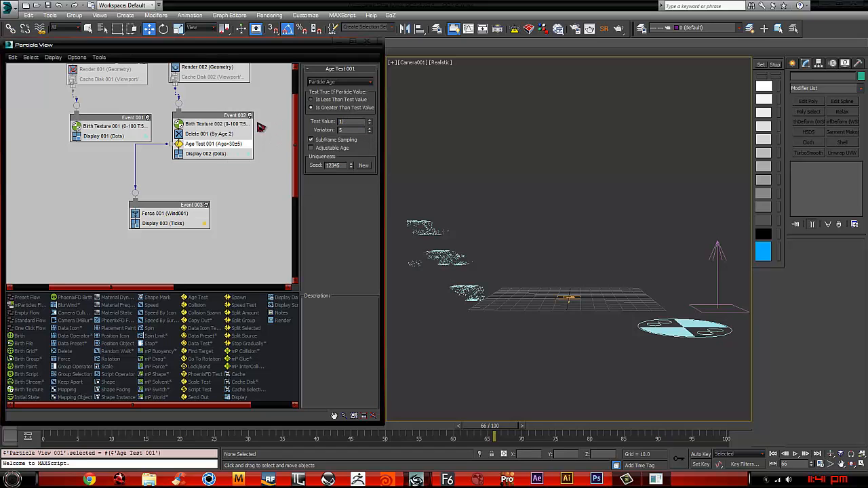
{"action": "right_click", "coordinate": [369, 131]}
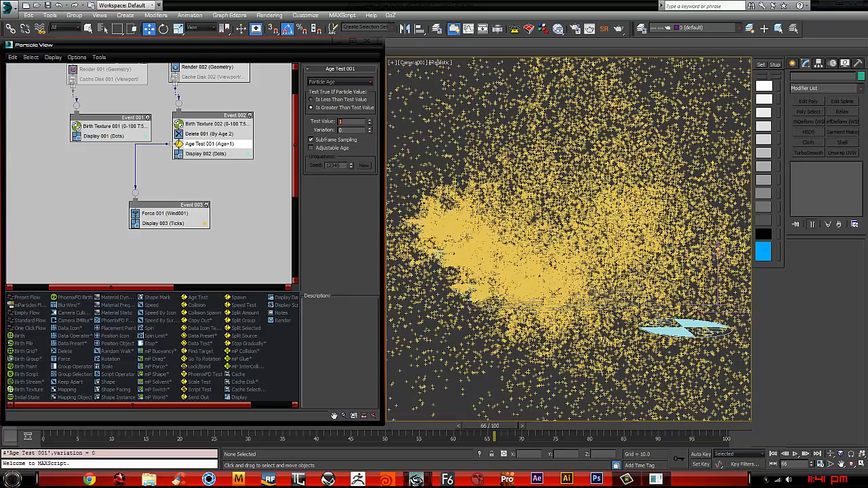
{"action": "left_click", "coordinate": [795, 453]}
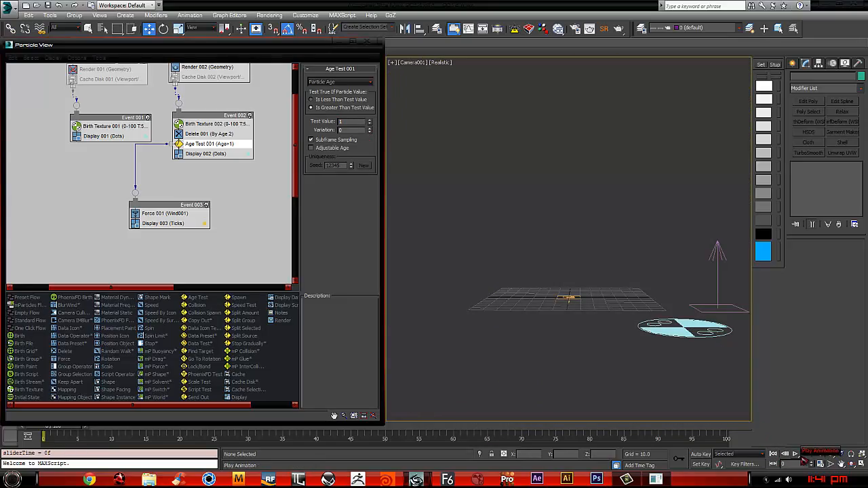
{"action": "left_click", "coordinate": [796, 455]}
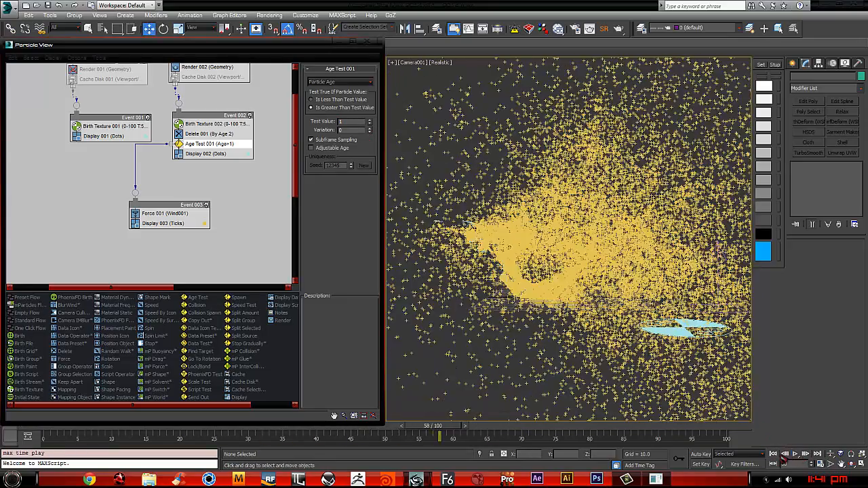
{"action": "left_click", "coordinate": [773, 455]}
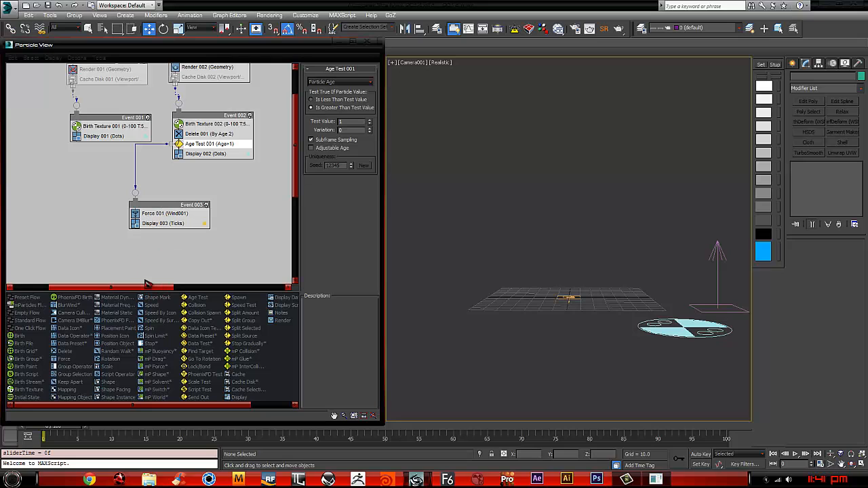
Add a Delete operator to Event 003 and place it between Force 001 and Display 003.
{"action": "right_click", "coordinate": [161, 226]}
{"action": "mouse_move", "coordinate": [191, 240]}
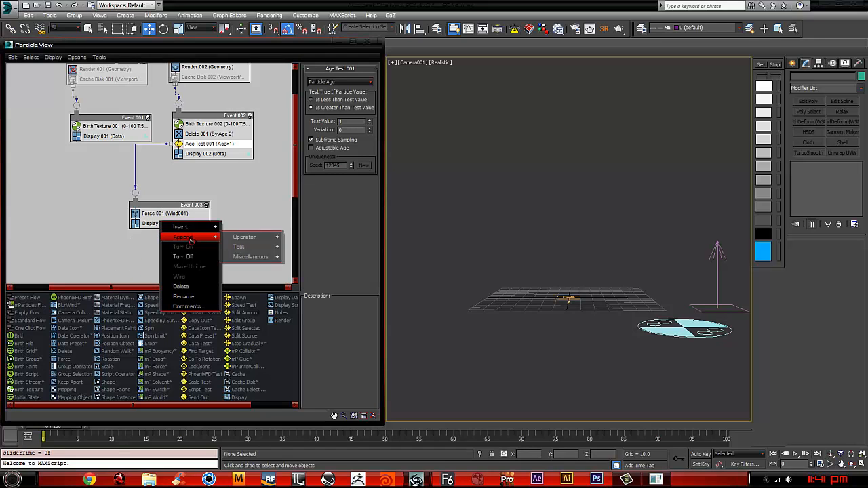
{"action": "mouse_move", "coordinate": [271, 241]}
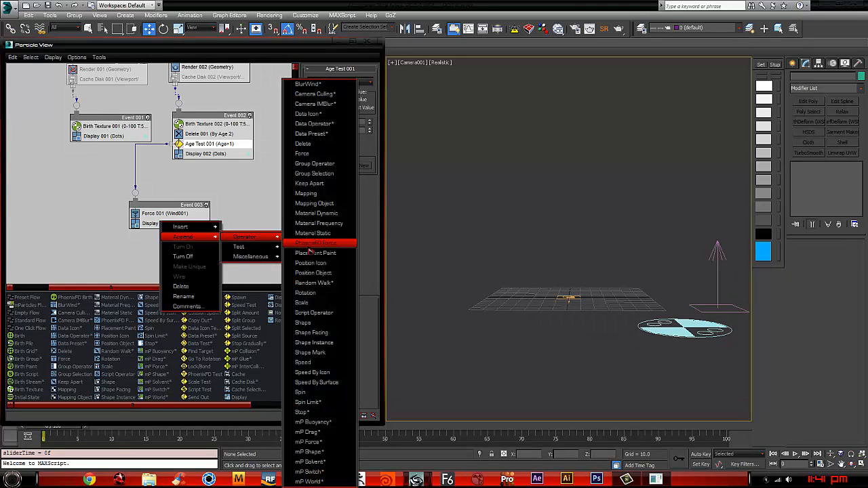
{"action": "left_click", "coordinate": [307, 147]}
{"action": "left_click_drag", "start_coordinate": [159, 234], "coordinate": [170, 224]}
{"action": "left_click", "coordinate": [170, 224]}
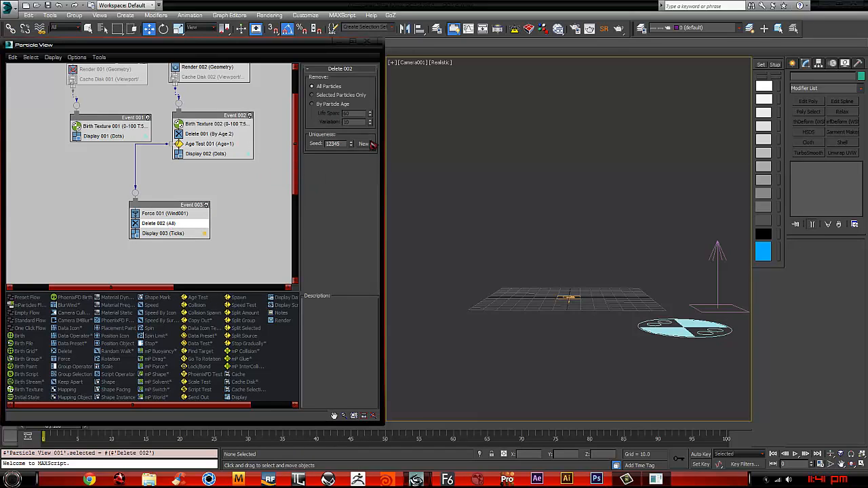
Make Delete 002 remove particles by particle age with a Life Span of 8, and preview the animation.
{"action": "left_click", "coordinate": [317, 105]}
{"action": "left_click_drag", "start_coordinate": [363, 113], "coordinate": [284, 110]}
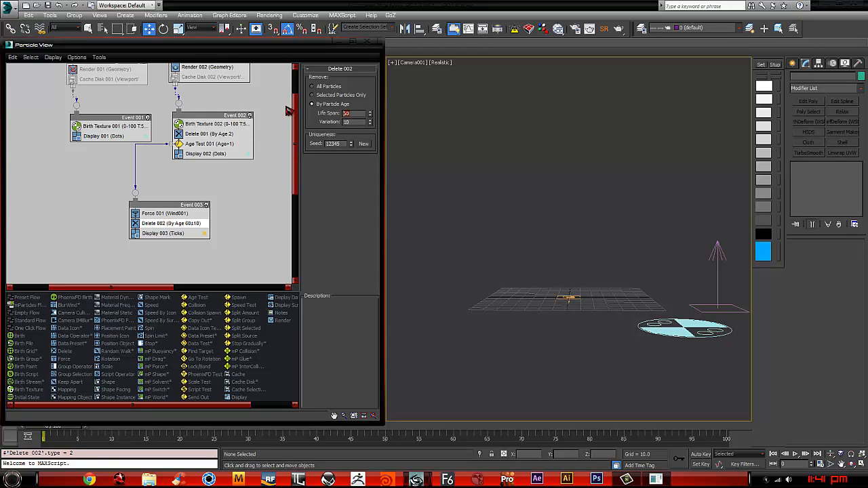
{"action": "key", "text": "Return"}
{"action": "left_click", "coordinate": [796, 454]}
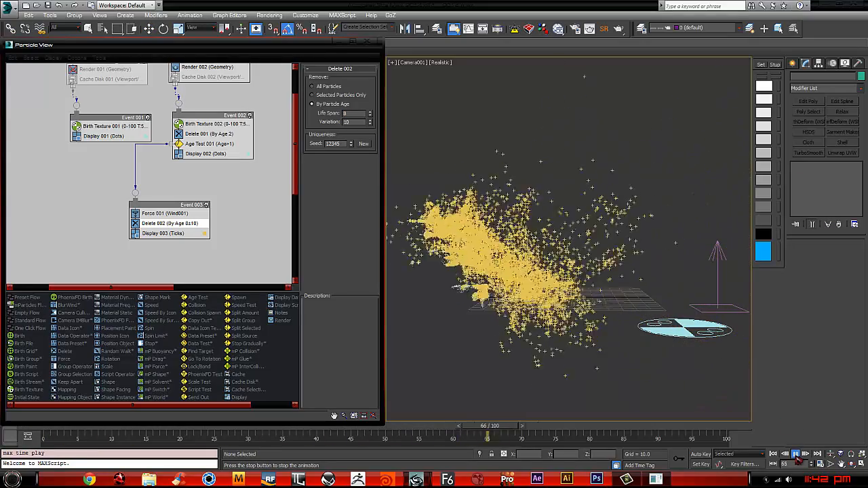
{"action": "left_click", "coordinate": [796, 455]}
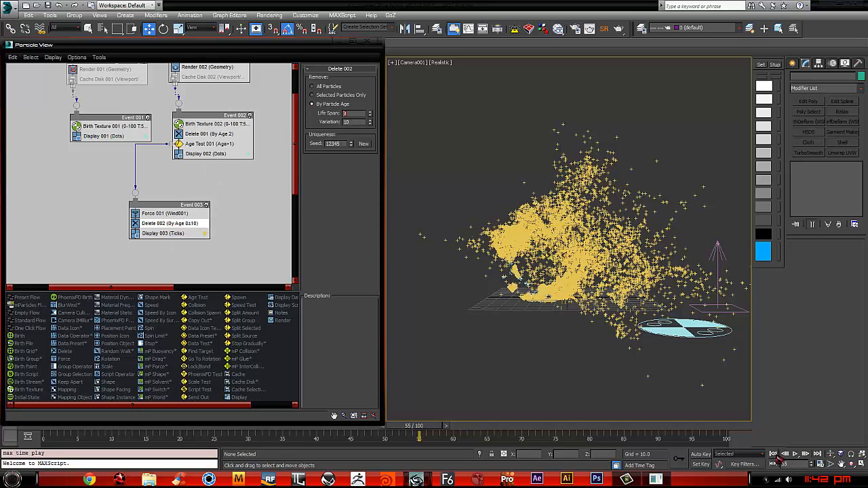
Reduce Delete 002's Life Span to 4 and play the animation from the start.
{"action": "key", "text": "Home"}
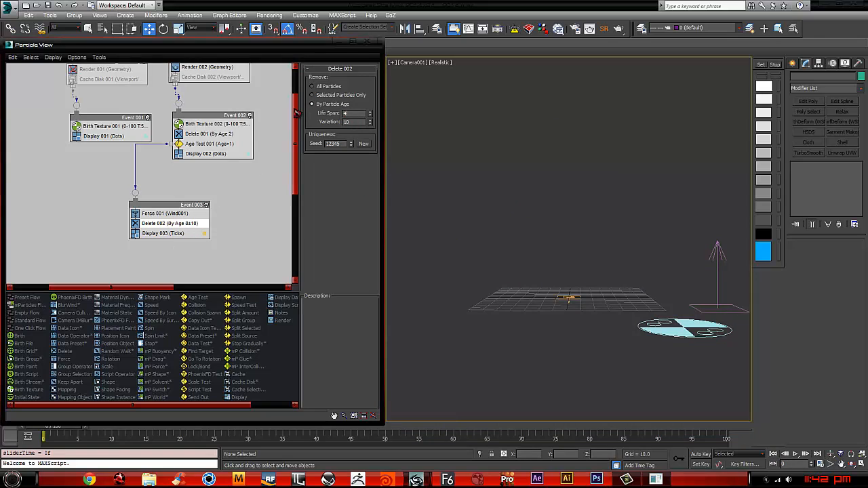
{"action": "key", "text": "Return"}
{"action": "left_click", "coordinate": [800, 454]}
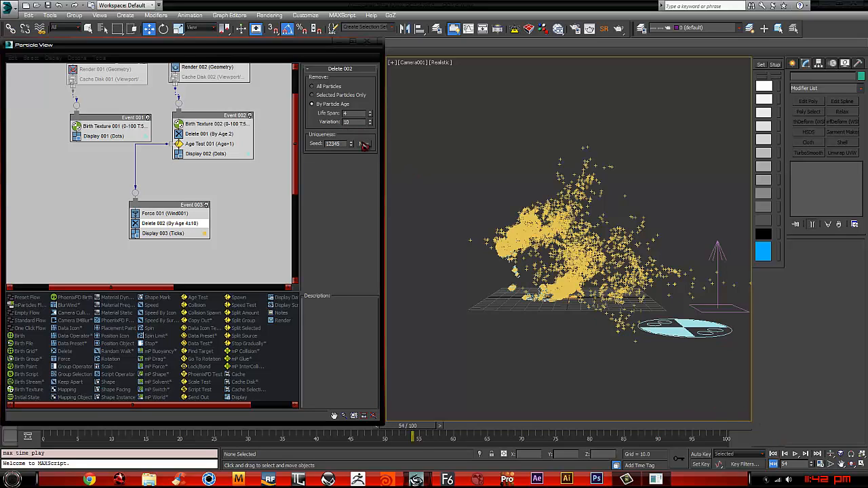
Set Delete 002's Variation to 0 and replay the animation from frame 0 to check how the particles die out.
{"action": "left_click", "coordinate": [773, 454]}
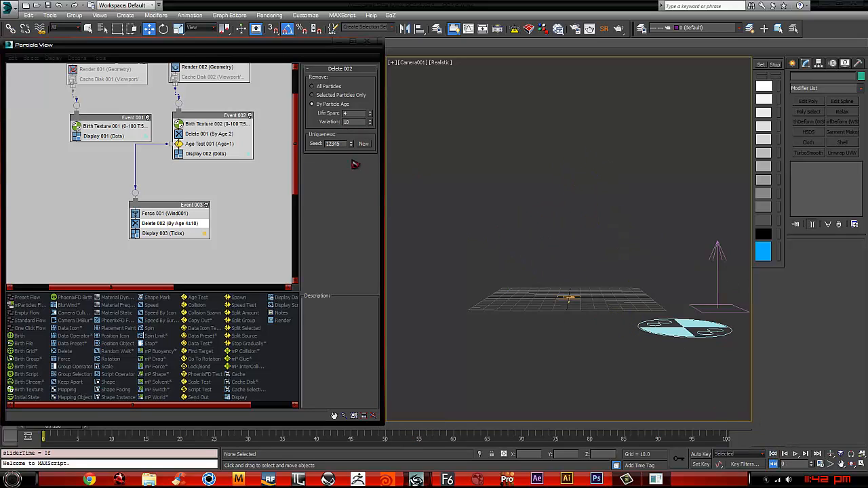
{"action": "right_click", "coordinate": [370, 125]}
{"action": "left_click", "coordinate": [795, 455]}
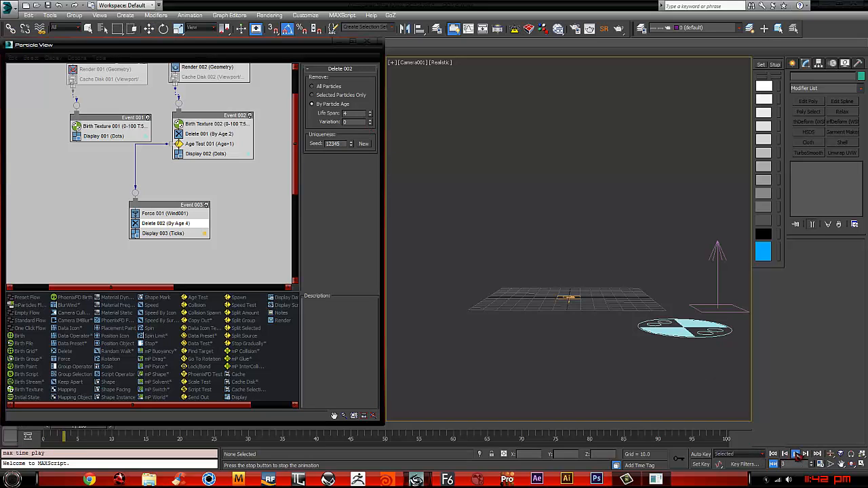
{"action": "left_click", "coordinate": [796, 455]}
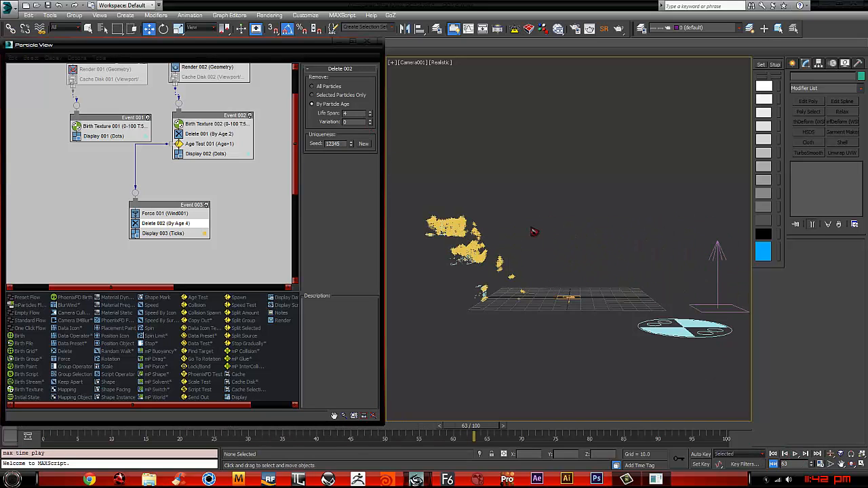
{"action": "left_click", "coordinate": [774, 454]}
{"action": "left_click", "coordinate": [796, 454]}
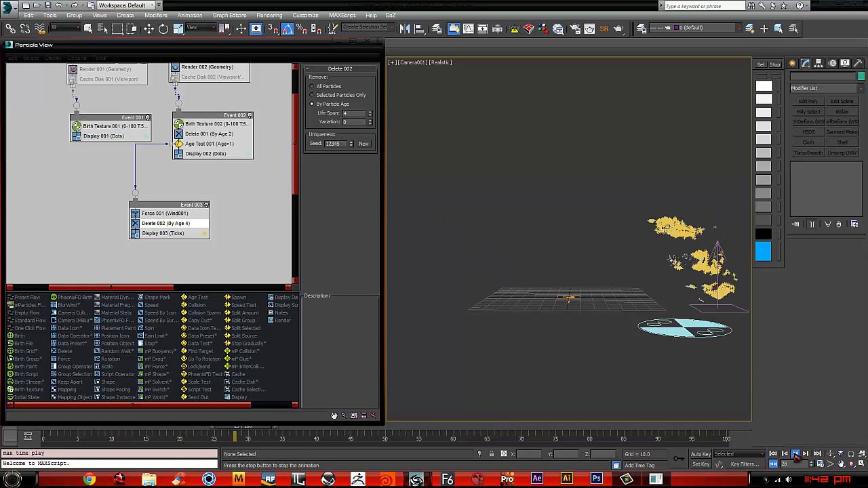
{"action": "left_click", "coordinate": [796, 455]}
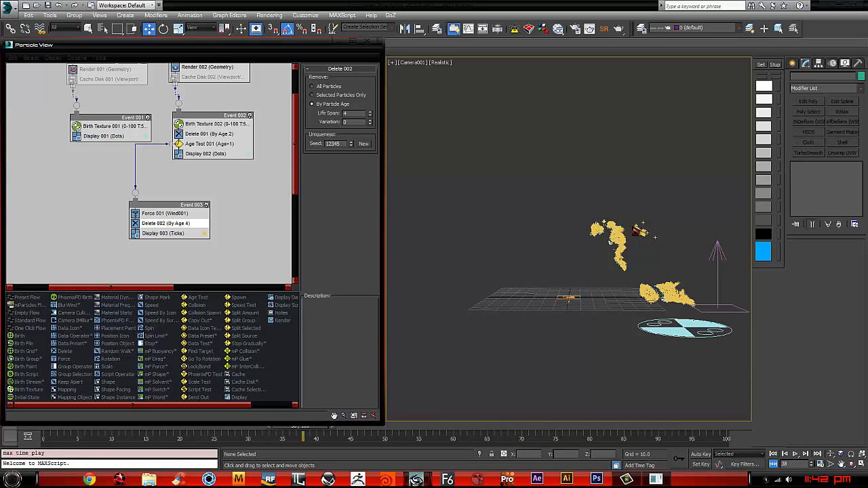
{"action": "left_click", "coordinate": [773, 454]}
{"action": "left_click", "coordinate": [795, 455]}
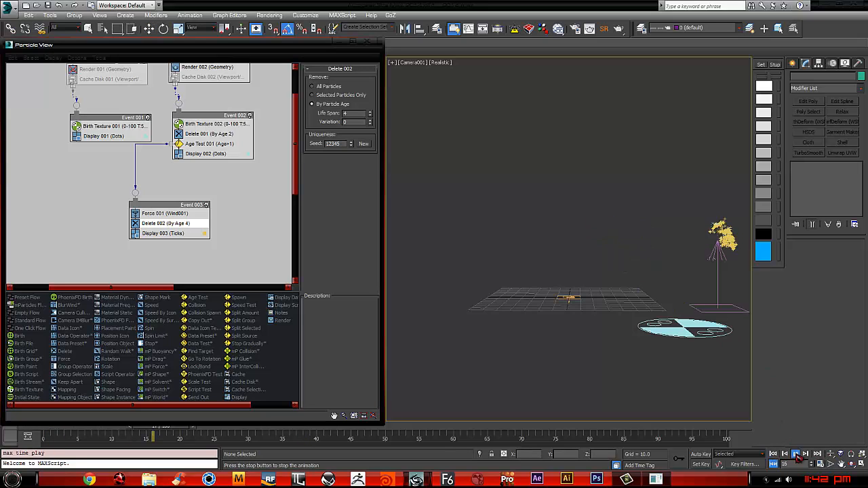
{"action": "left_click", "coordinate": [796, 455]}
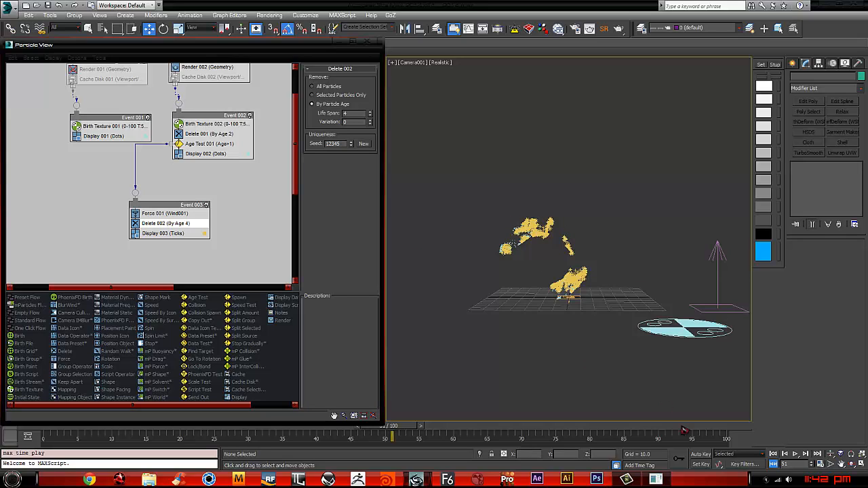
Set Delete 002's Life Span to 5 and change the Display 003 type to Dots.
{"action": "left_click", "coordinate": [370, 113]}
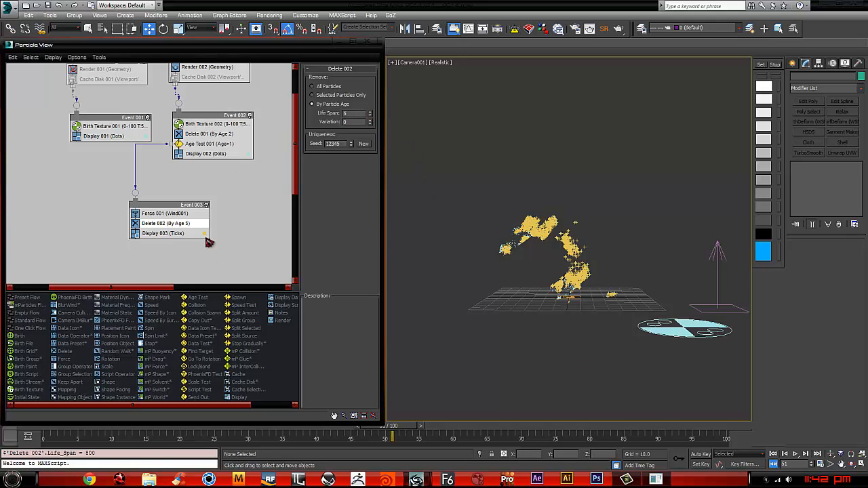
{"action": "left_click", "coordinate": [168, 233]}
{"action": "left_click", "coordinate": [354, 82]}
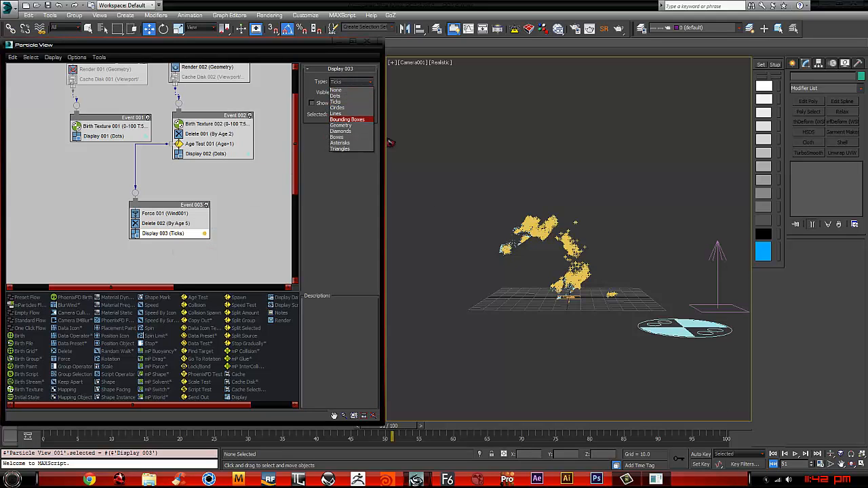
{"action": "left_click", "coordinate": [339, 95]}
Shorten the Particle View window to expose the time slider, and examine the dot particles by scrubbing and playing the animation.
{"action": "left_click", "coordinate": [773, 454]}
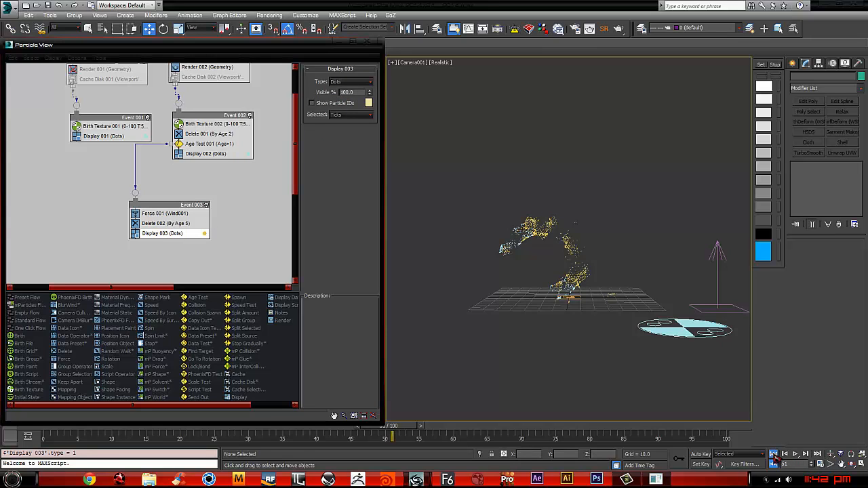
{"action": "left_click", "coordinate": [795, 454]}
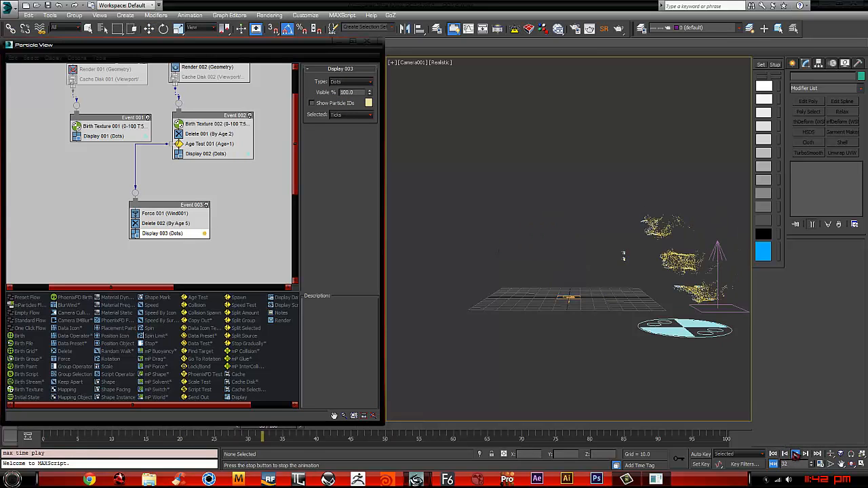
{"action": "left_click", "coordinate": [773, 454]}
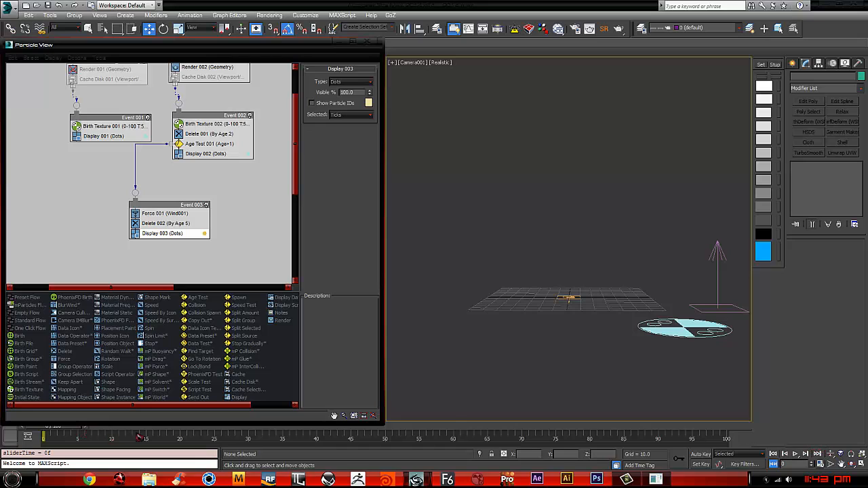
{"action": "left_click_drag", "start_coordinate": [150, 424], "coordinate": [139, 406]}
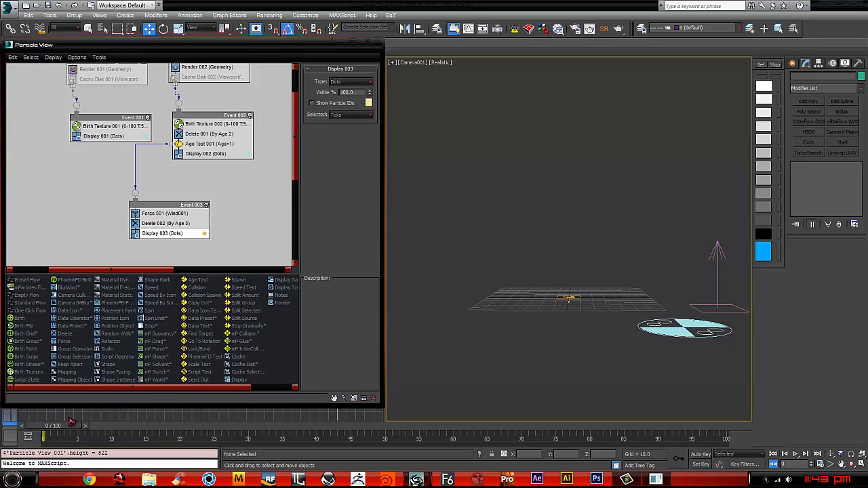
{"action": "left_click_drag", "start_coordinate": [63, 427], "coordinate": [500, 433]}
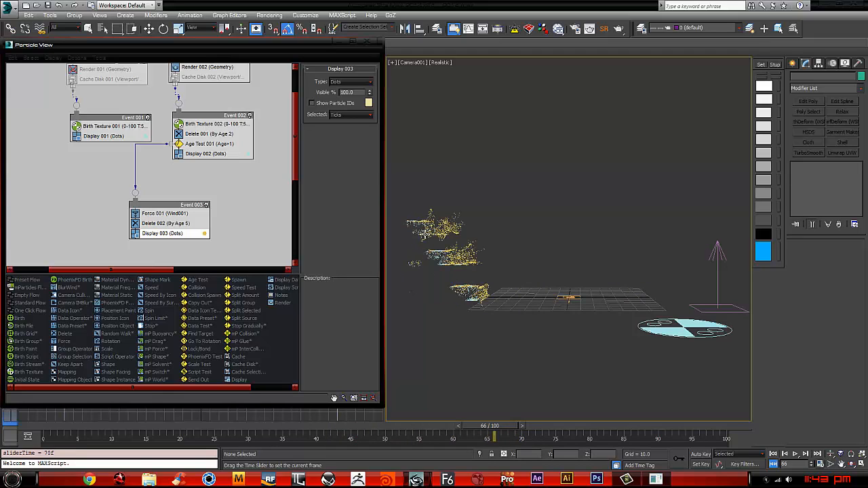
{"action": "left_click", "coordinate": [774, 453]}
{"action": "left_click", "coordinate": [795, 453]}
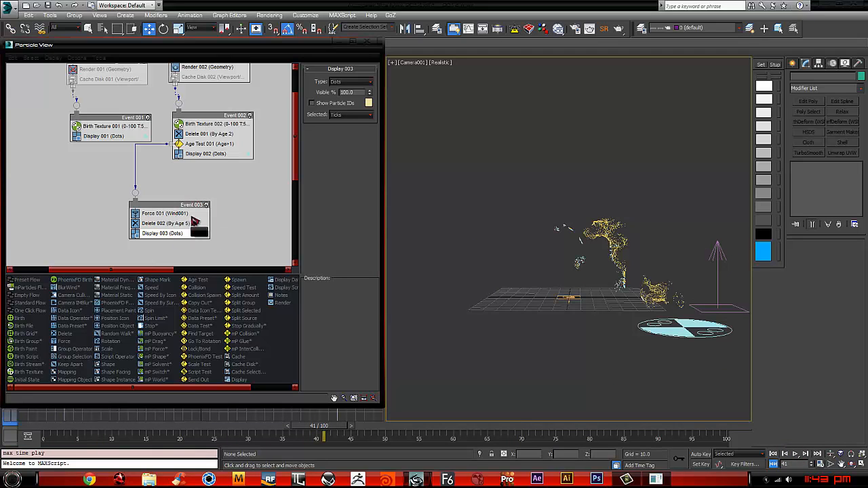
Reposition Event 003 closer beneath Event 002 and replay the particle animation from frame 0.
{"action": "left_click_drag", "start_coordinate": [168, 205], "coordinate": [191, 213]}
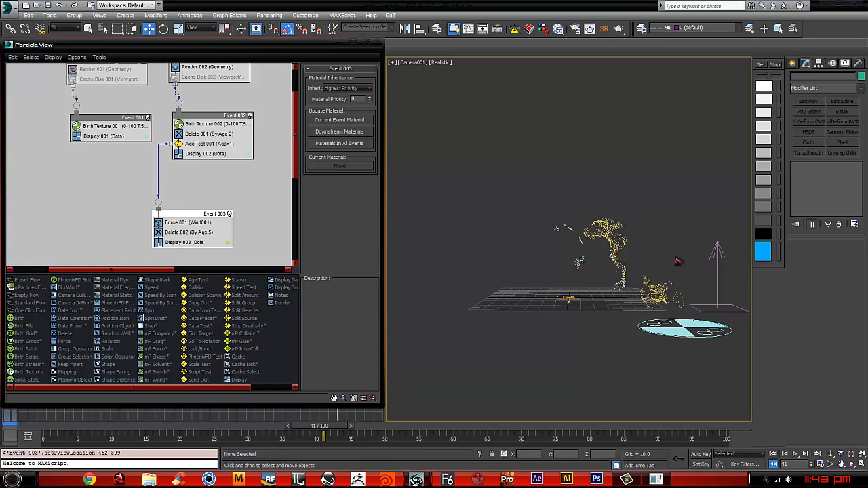
{"action": "left_click", "coordinate": [773, 454]}
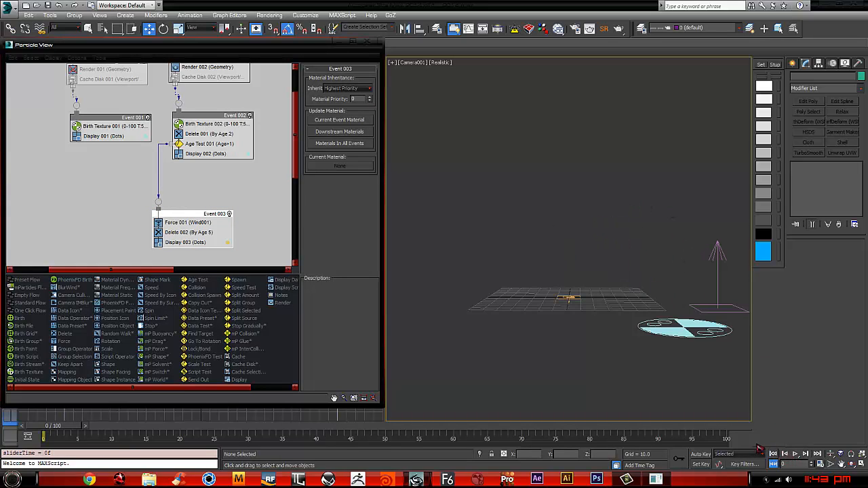
{"action": "right_click", "coordinate": [181, 222]}
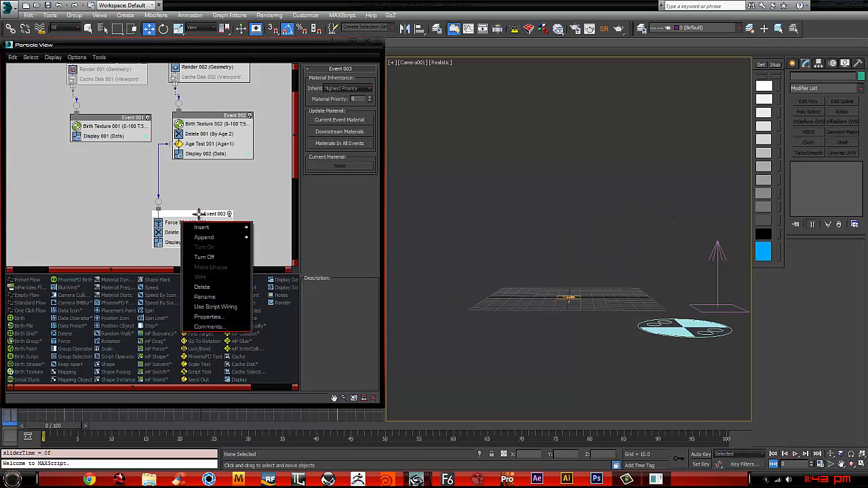
{"action": "left_click", "coordinate": [666, 369]}
{"action": "left_click", "coordinate": [796, 453]}
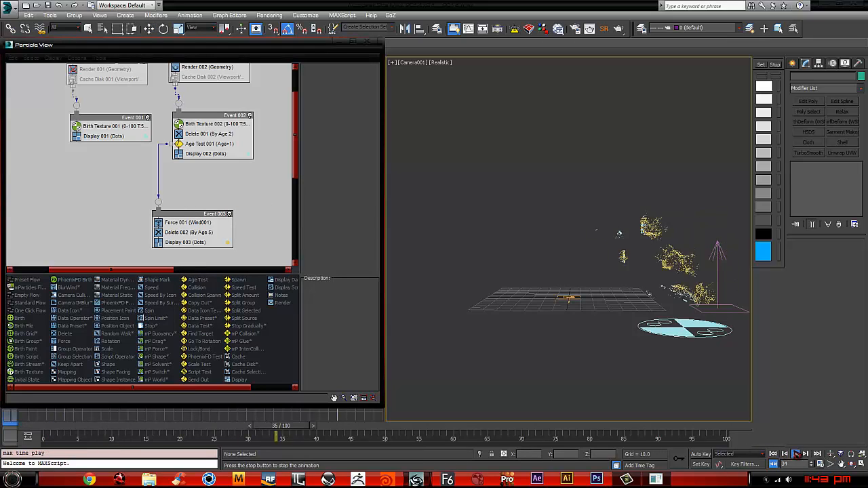
{"action": "left_click", "coordinate": [797, 454]}
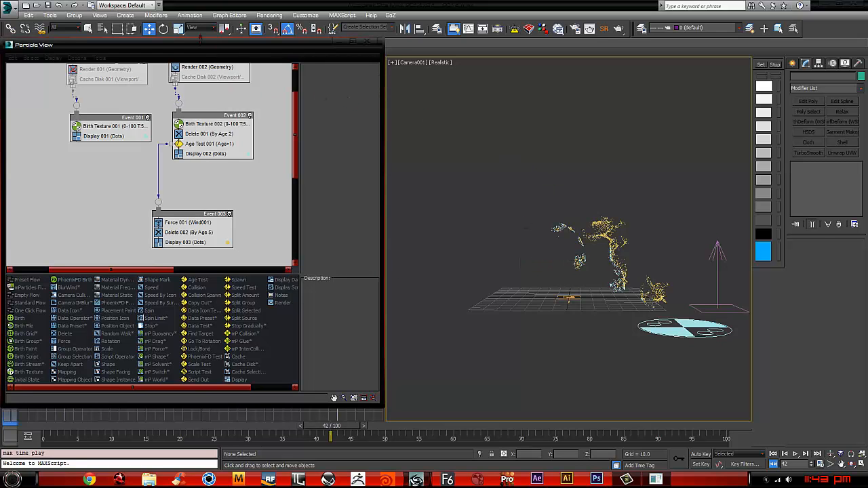
{"action": "left_click_drag", "start_coordinate": [200, 49], "coordinate": [221, 69]}
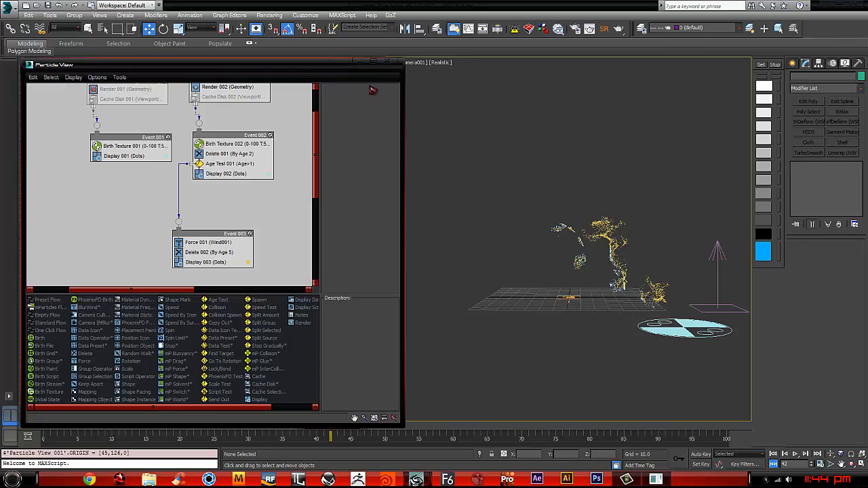
Narrow the Particle View window to uncover the viewport, and rearrange Event 003 and Event 001 in the graph.
{"action": "left_click_drag", "start_coordinate": [403, 81], "coordinate": [382, 81]}
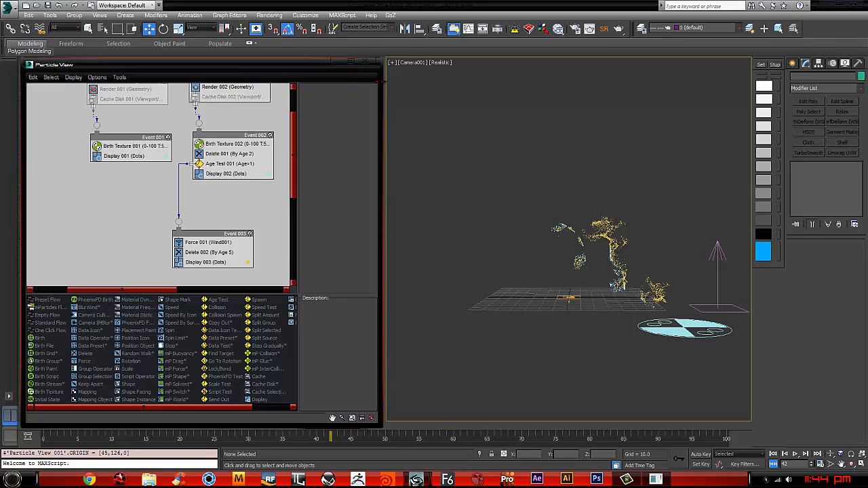
{"action": "middle_click_drag", "start_coordinate": [260, 124], "coordinate": [262, 144]}
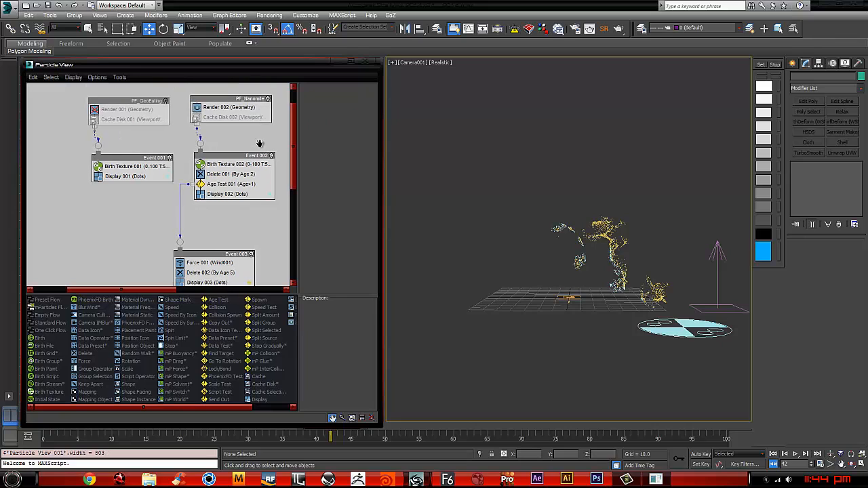
{"action": "left_click_drag", "start_coordinate": [219, 256], "coordinate": [205, 226]}
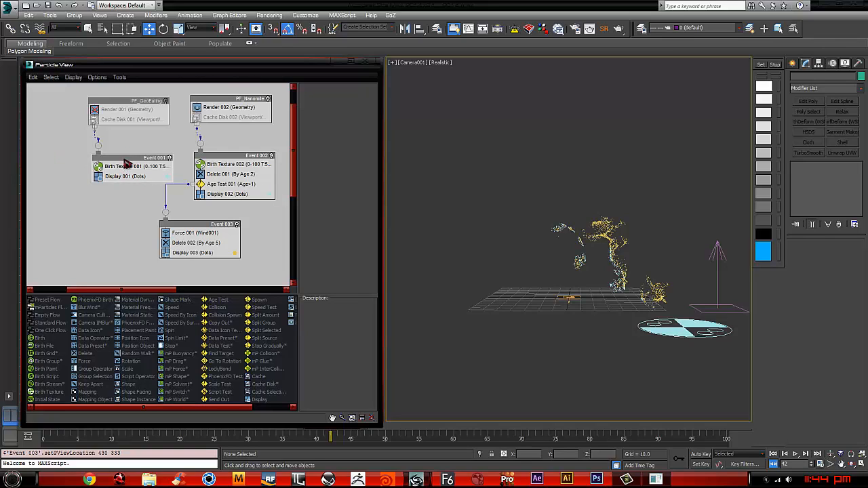
{"action": "left_click_drag", "start_coordinate": [120, 159], "coordinate": [105, 174]}
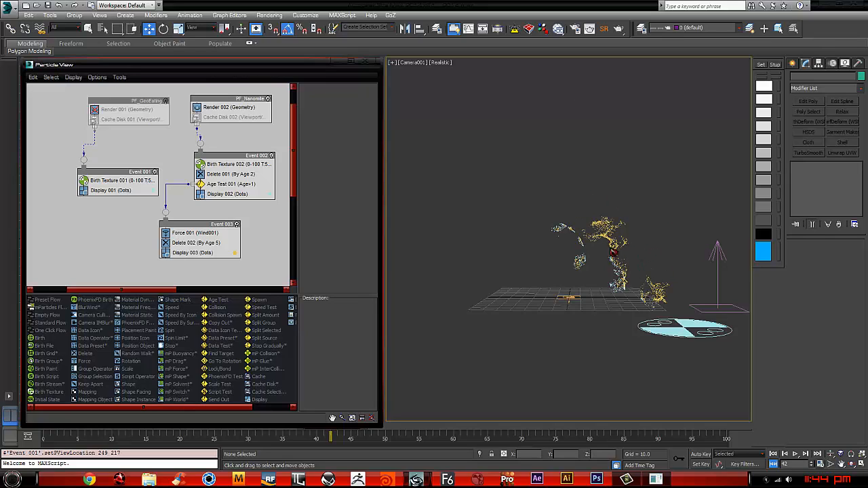
Append a Spawn test to Event 003 and move it above Force 001.
{"action": "right_click", "coordinate": [251, 238]}
{"action": "left_click", "coordinate": [260, 210]}
{"action": "right_click", "coordinate": [179, 229]}
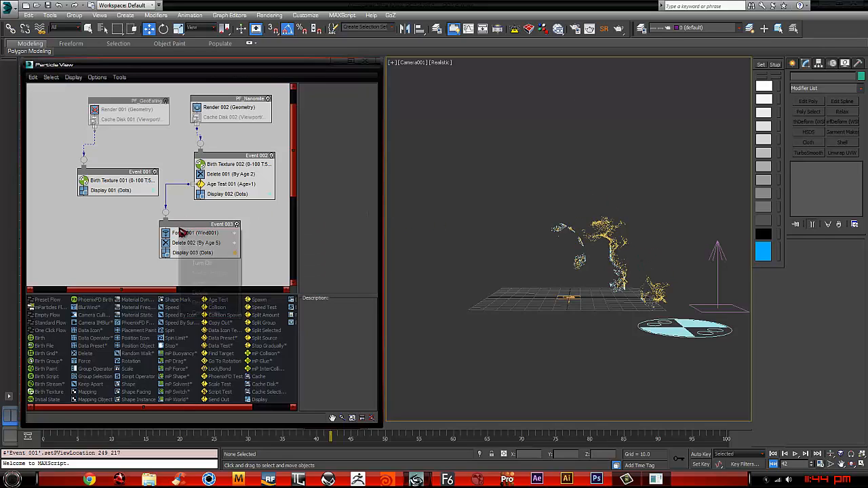
{"action": "mouse_move", "coordinate": [203, 243]}
{"action": "mouse_move", "coordinate": [283, 252]}
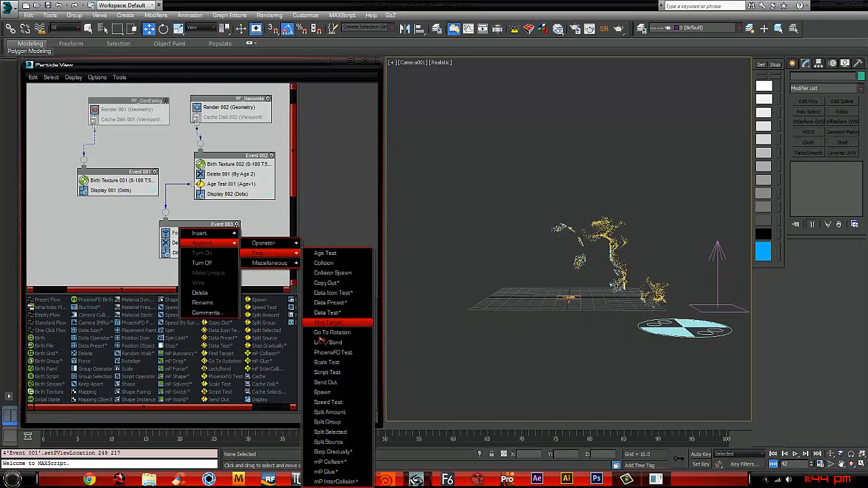
{"action": "left_click", "coordinate": [339, 394]}
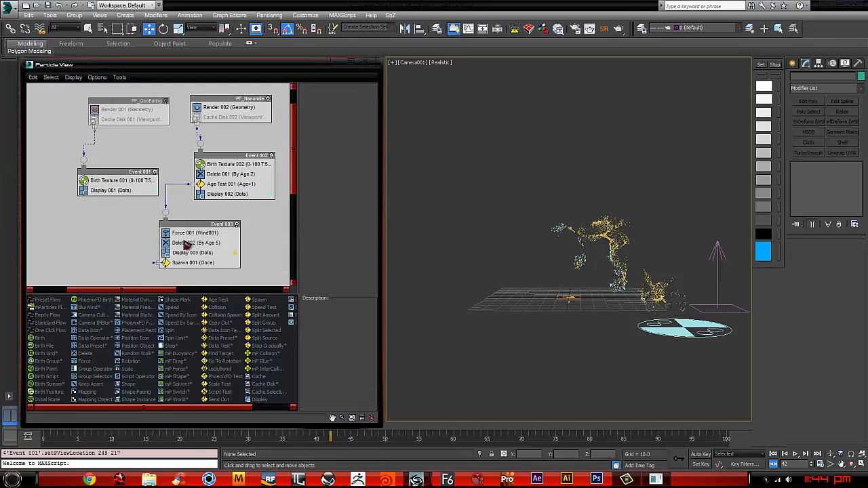
{"action": "left_click", "coordinate": [182, 263]}
{"action": "left_click_drag", "start_coordinate": [182, 263], "coordinate": [186, 232]}
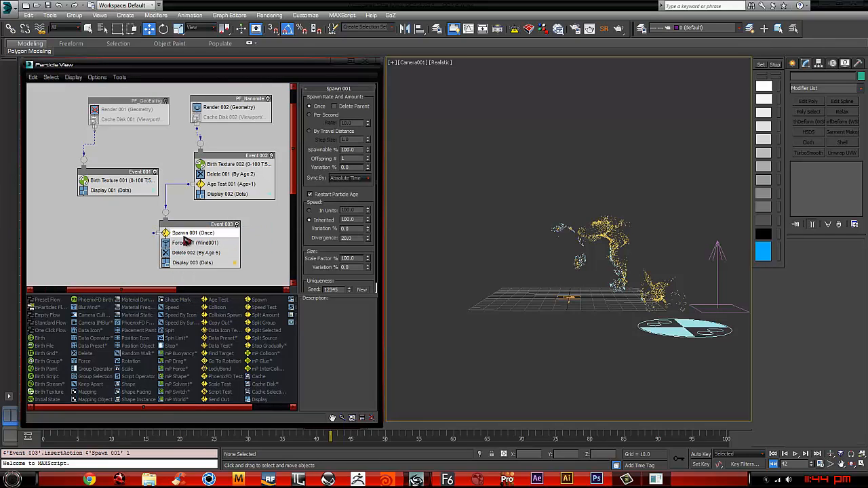
Play the animation from frame 0 to check the effect of the one-time spawn.
{"action": "left_click", "coordinate": [772, 453]}
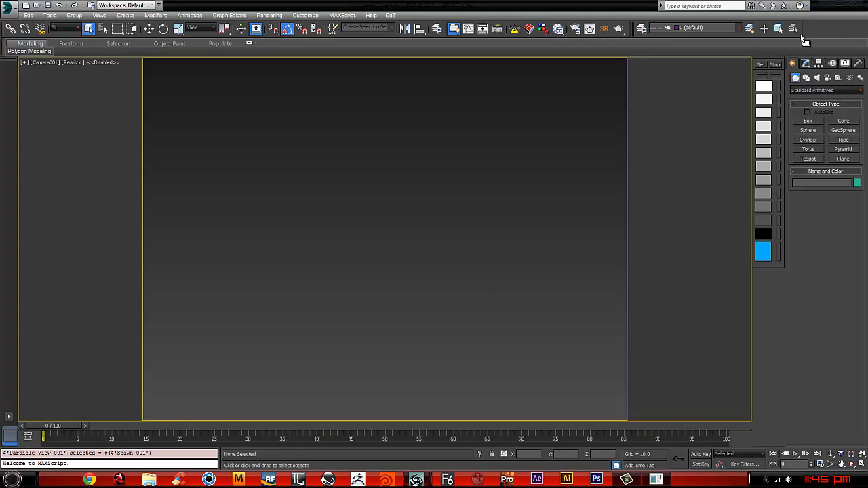
{"action": "key", "text": "alt+Tab"}
{"action": "key", "text": "alt+Tab"}
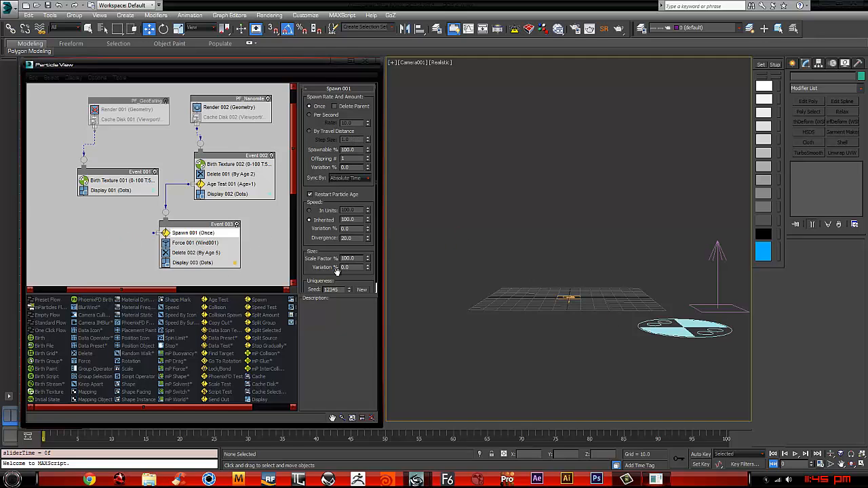
{"action": "left_click", "coordinate": [795, 454]}
{"action": "left_click", "coordinate": [795, 453]}
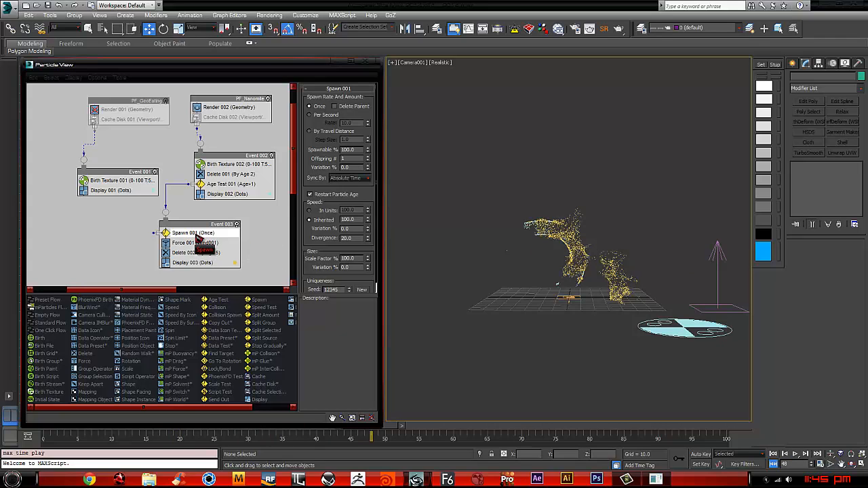
Switch Spawn 001 to By Travel Distance and play the animation from frame 0.
{"action": "middle_click_drag", "start_coordinate": [221, 225], "coordinate": [217, 192]}
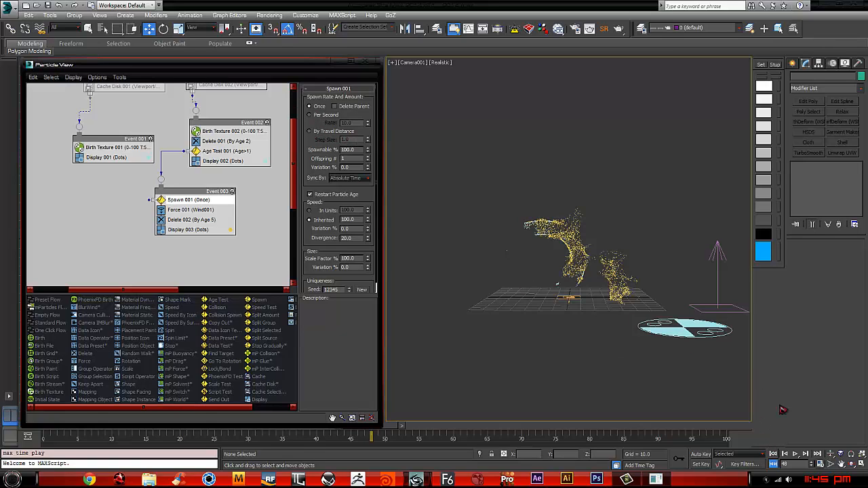
{"action": "left_click", "coordinate": [773, 454]}
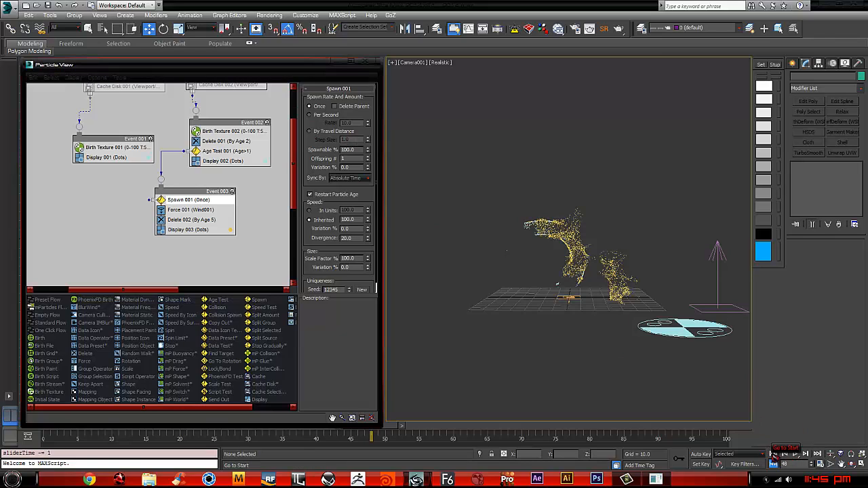
{"action": "left_click", "coordinate": [314, 132]}
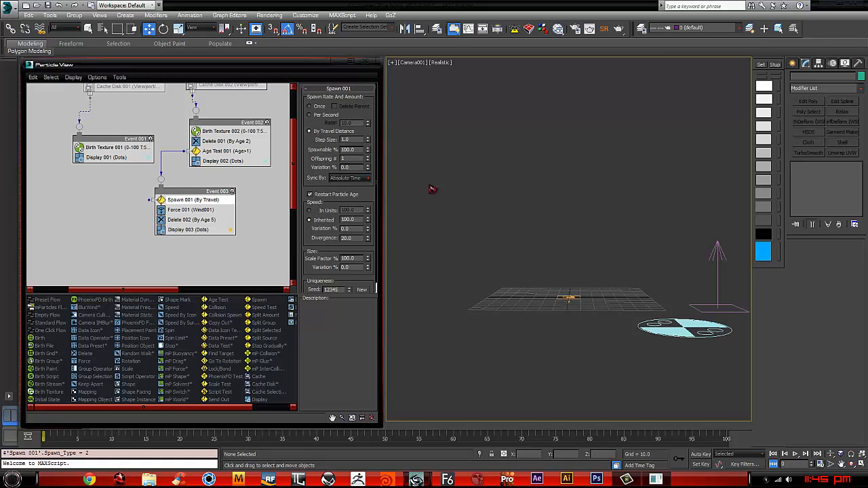
{"action": "left_click", "coordinate": [796, 454]}
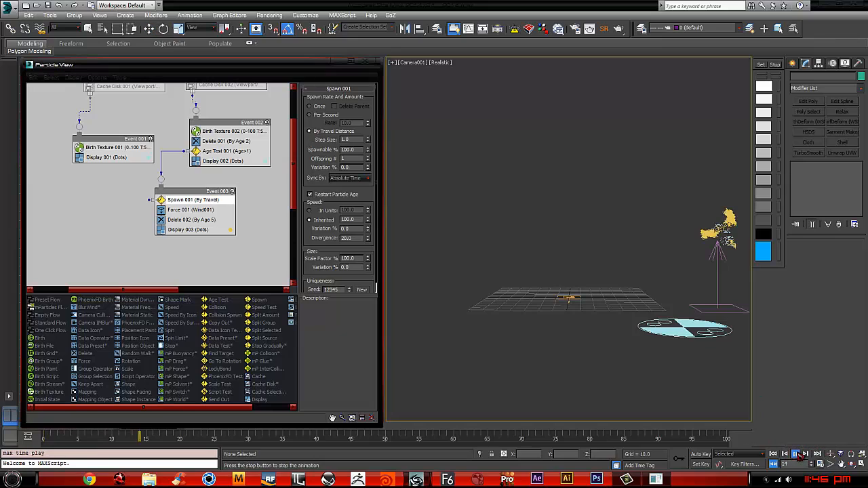
{"action": "left_click", "coordinate": [795, 453]}
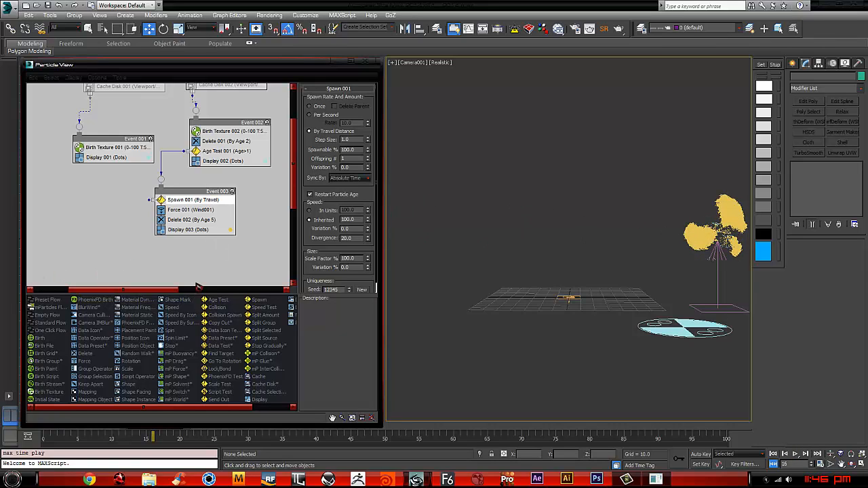
Return to frame 0 and set Spawn 001's Step Size to 10.
{"action": "middle_click_drag", "start_coordinate": [143, 243], "coordinate": [172, 206]}
{"action": "right_click", "coordinate": [139, 201]}
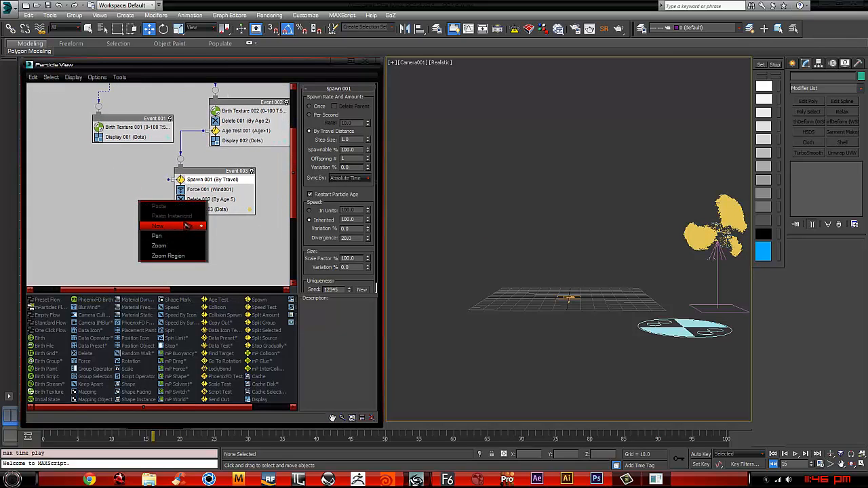
{"action": "left_click", "coordinate": [518, 304]}
{"action": "left_click", "coordinate": [773, 453]}
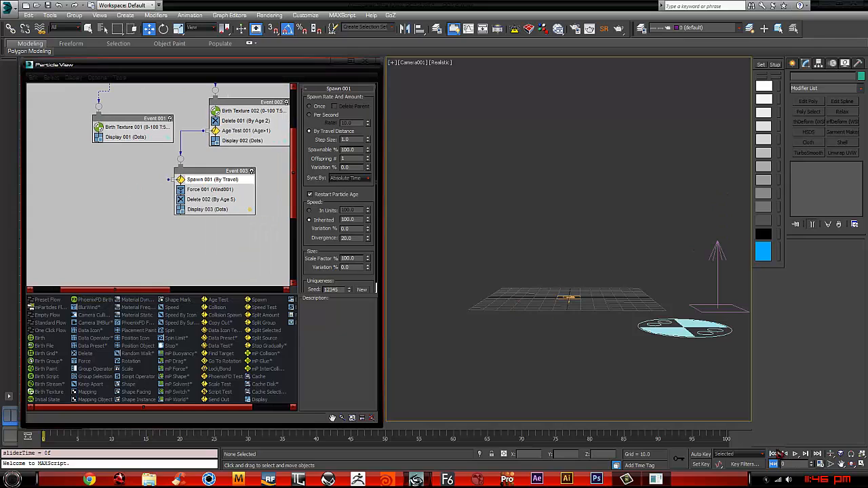
{"action": "left_click", "coordinate": [207, 180]}
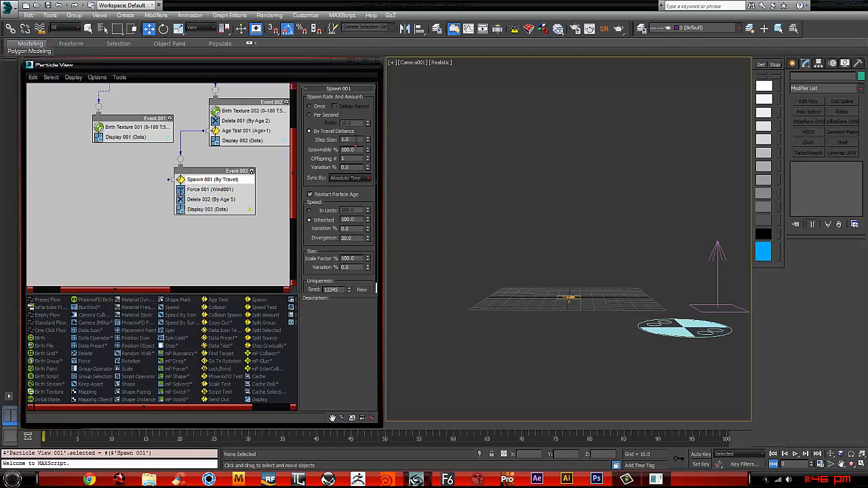
{"action": "double_click", "coordinate": [352, 141]}
{"action": "type", "text": "10"}
{"action": "key", "text": "Return"}
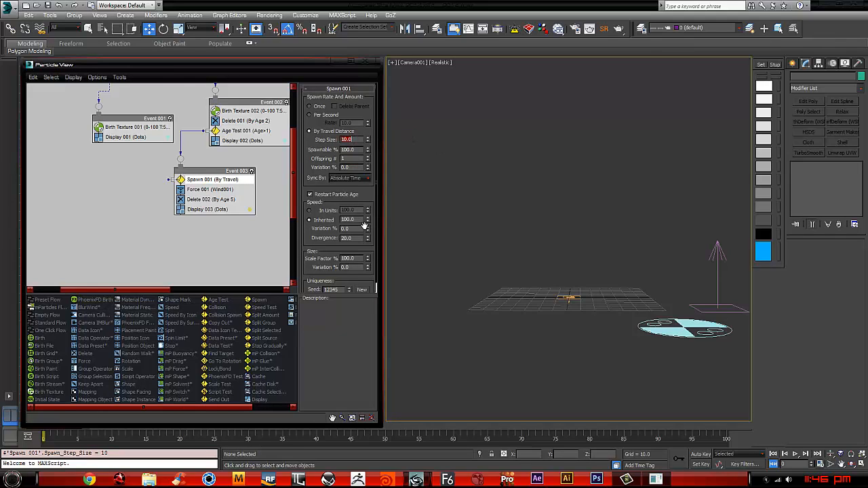
Set Spawn 001's Inherited speed to 20 and its speed Variation to 20.
{"action": "left_click_drag", "start_coordinate": [361, 221], "coordinate": [292, 195]}
{"action": "key", "text": "Tab"}
{"action": "key", "text": "Tab"}
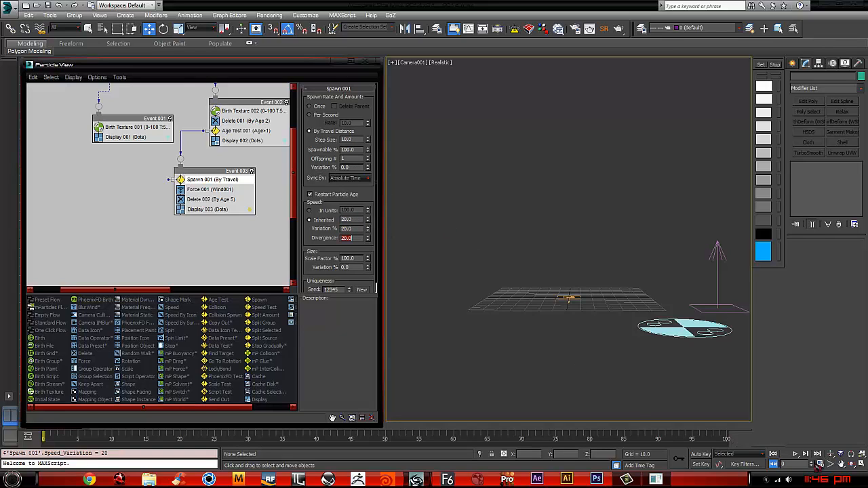
Replay the animation from frame 0 several times to examine the trails of spawned particles.
{"action": "left_click", "coordinate": [774, 454]}
{"action": "left_click", "coordinate": [795, 454]}
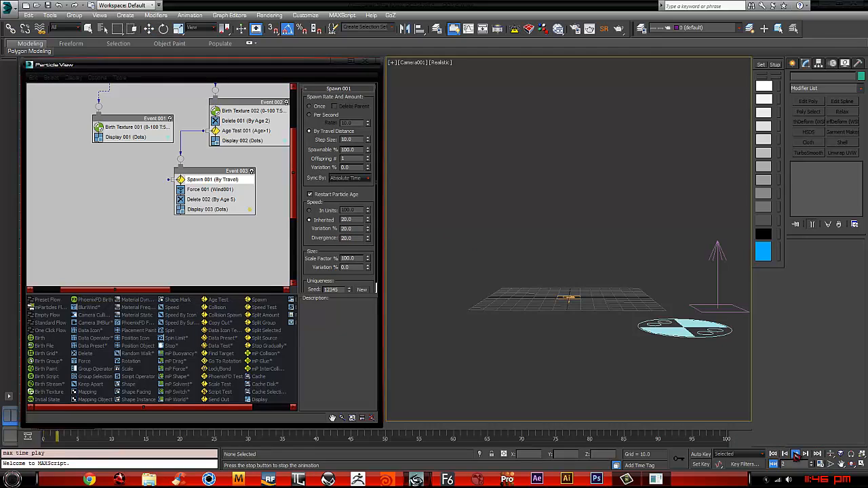
{"action": "left_click", "coordinate": [796, 455]}
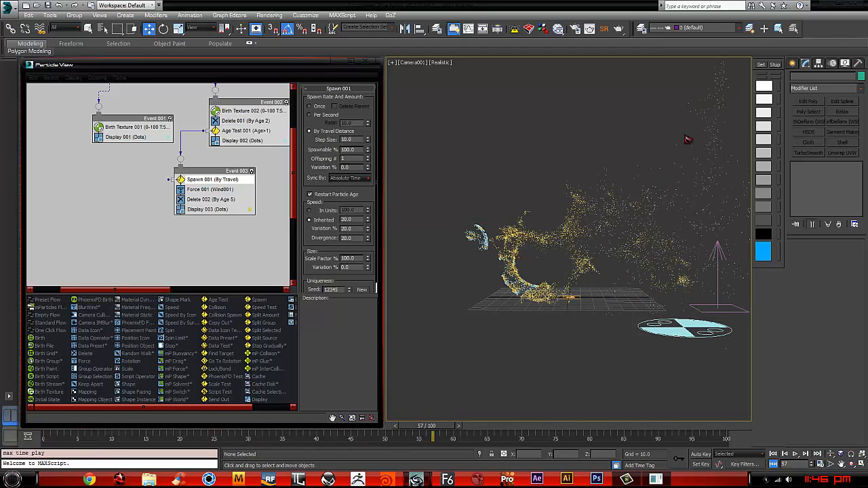
{"action": "left_click", "coordinate": [773, 453]}
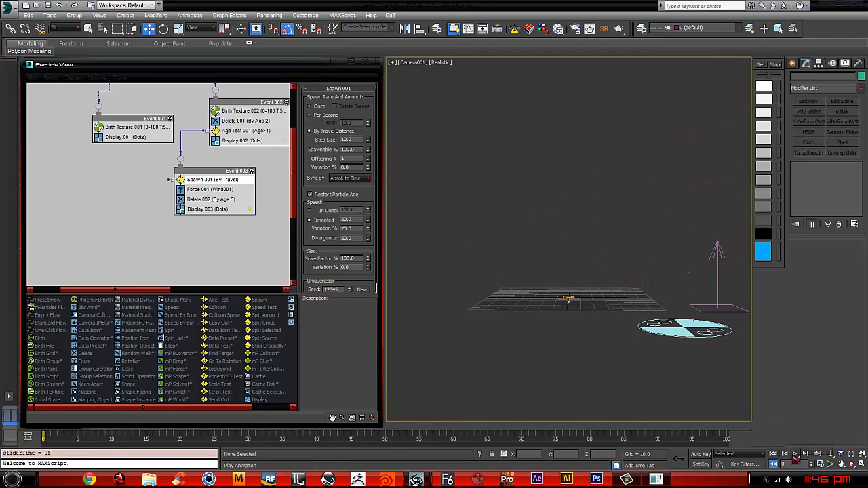
{"action": "left_click", "coordinate": [795, 455]}
{"action": "left_click", "coordinate": [796, 454]}
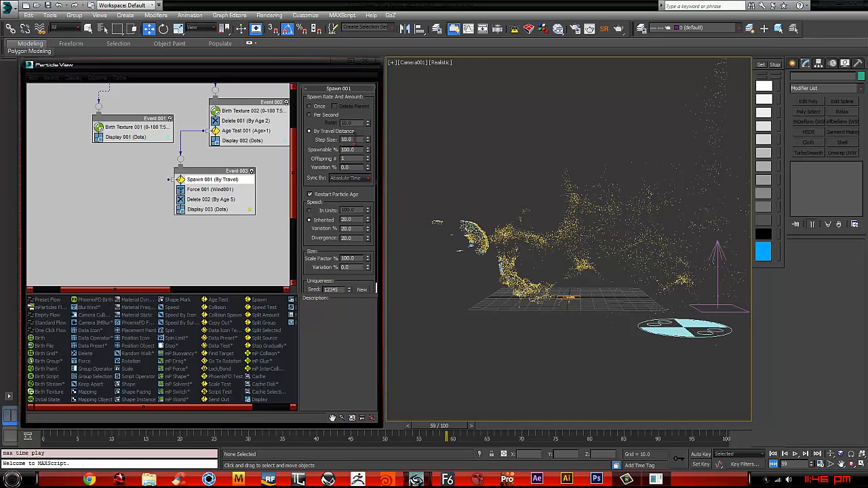
{"action": "left_click", "coordinate": [347, 139]}
{"action": "left_click", "coordinate": [773, 453]}
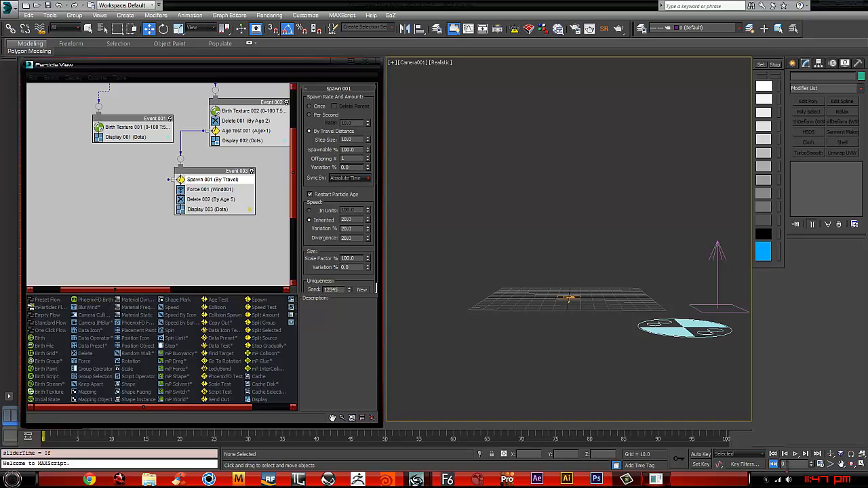
{"action": "left_click", "coordinate": [794, 453]}
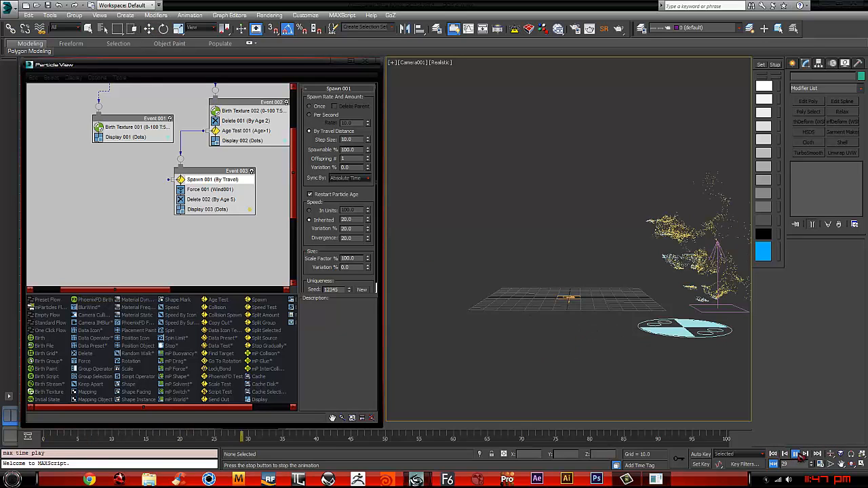
{"action": "left_click", "coordinate": [797, 454]}
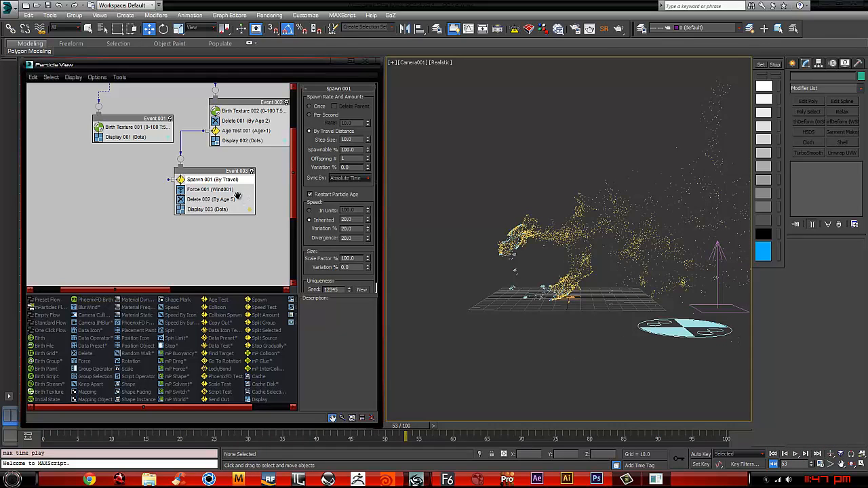
Set Spawn 001 to spawn Once with 10 Offspring, and play the animation to check the particles.
{"action": "middle_click_drag", "start_coordinate": [237, 196], "coordinate": [187, 203]}
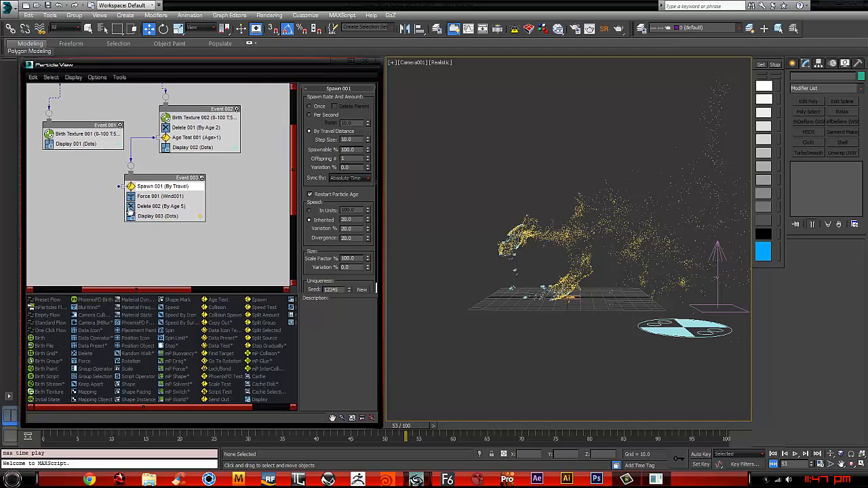
{"action": "middle_click_drag", "start_coordinate": [149, 266], "coordinate": [166, 268]}
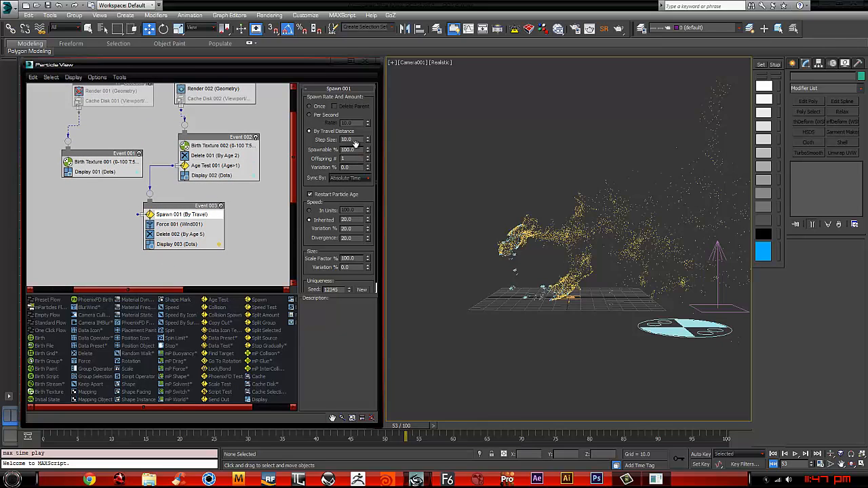
{"action": "left_click_drag", "start_coordinate": [358, 144], "coordinate": [361, 142]}
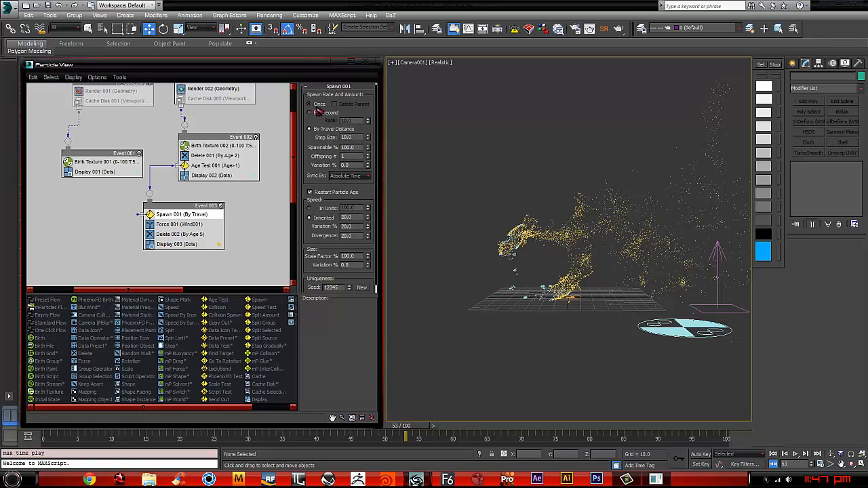
{"action": "left_click", "coordinate": [310, 104]}
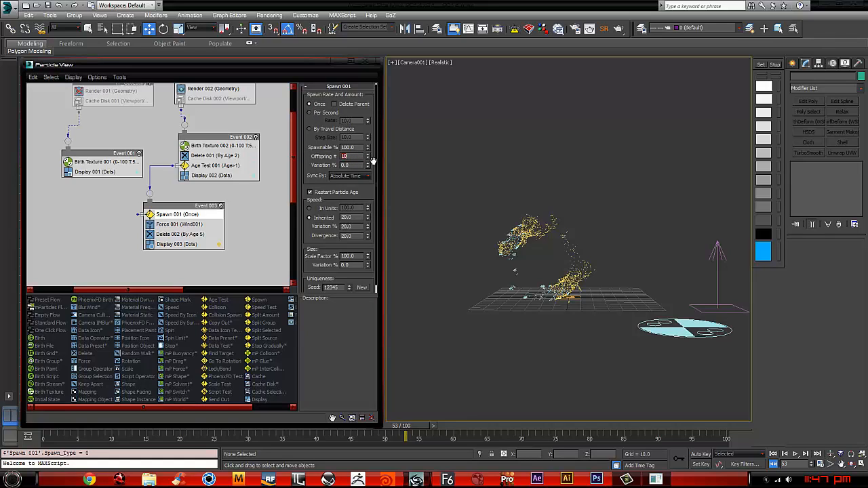
{"action": "key", "text": "Return"}
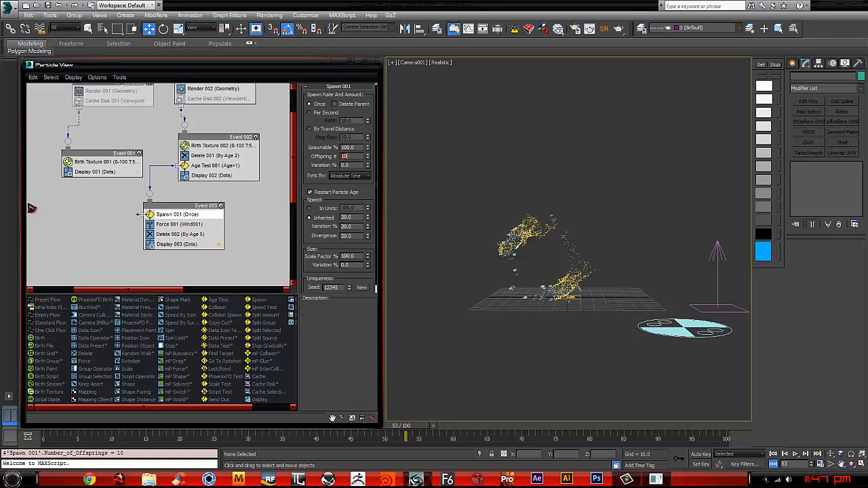
{"action": "left_click", "coordinate": [794, 454]}
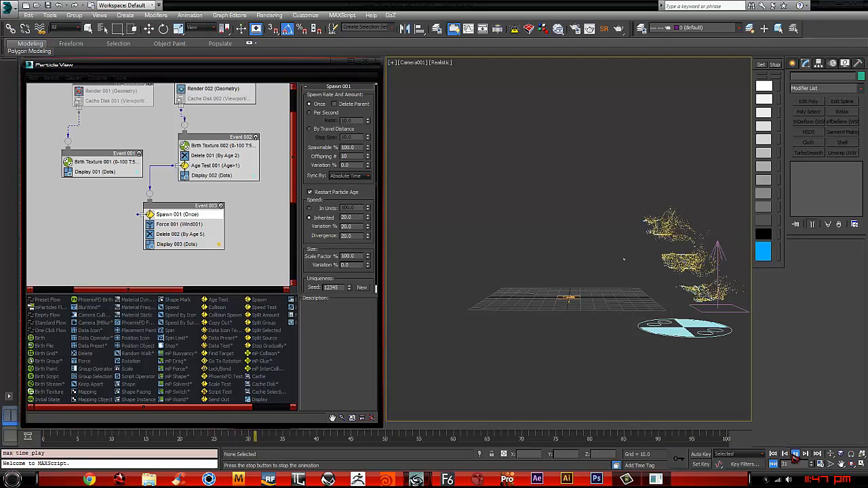
{"action": "left_click", "coordinate": [795, 455]}
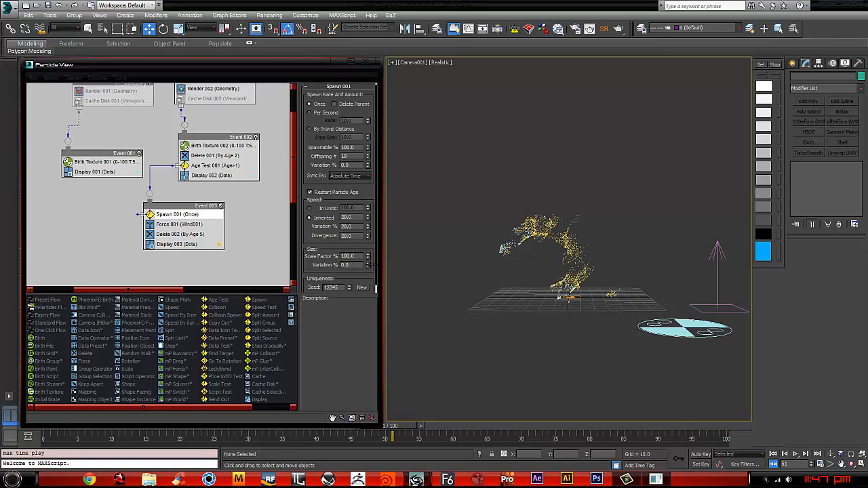
Switch Spawn 001 to By Travel Distance from frame 0, and play the animation to check the spawned particles.
{"action": "left_click", "coordinate": [773, 454]}
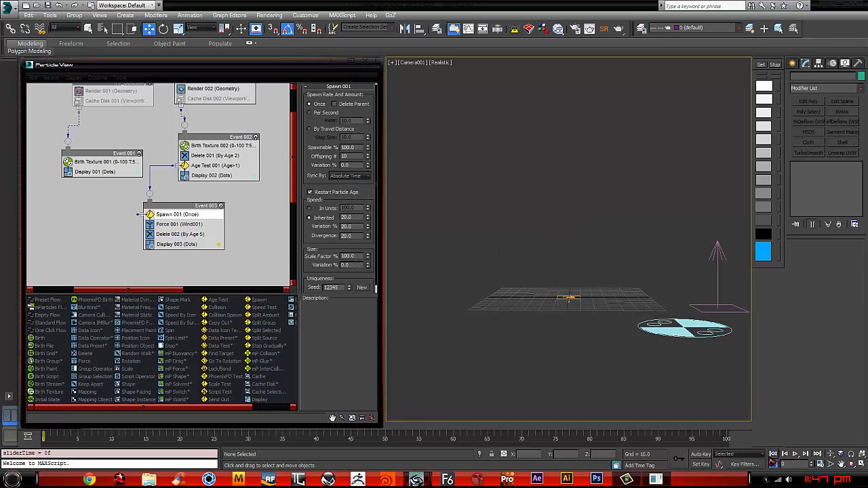
{"action": "left_click", "coordinate": [310, 129]}
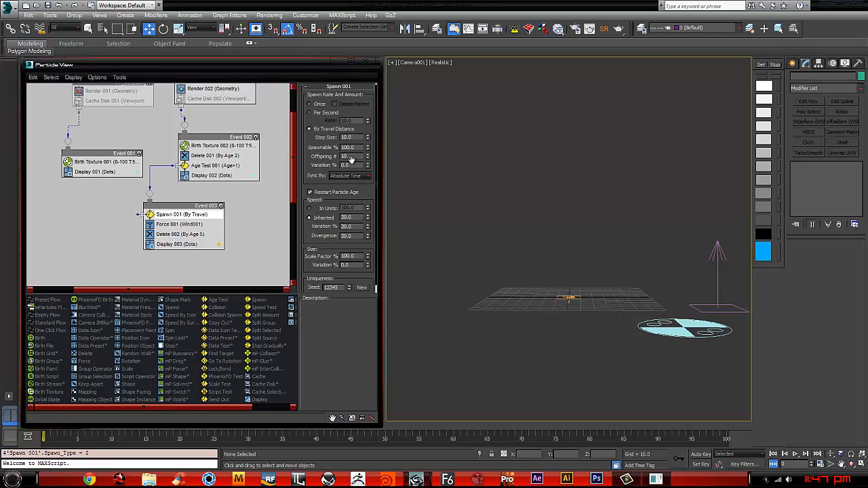
{"action": "left_click", "coordinate": [796, 454]}
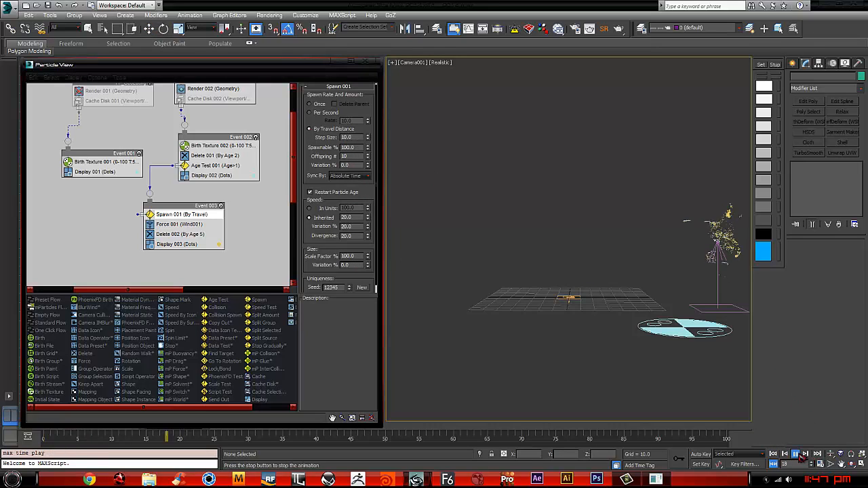
{"action": "left_click", "coordinate": [800, 456]}
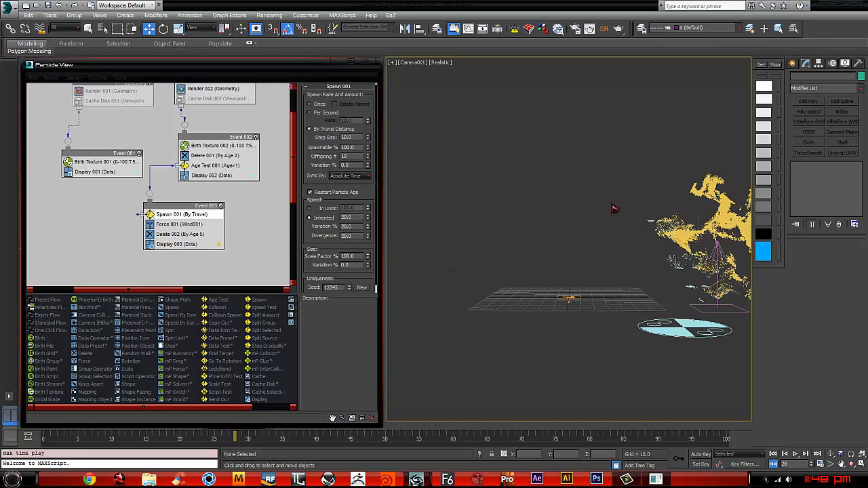
{"action": "middle_click_drag", "start_coordinate": [642, 210], "coordinate": [535, 208]}
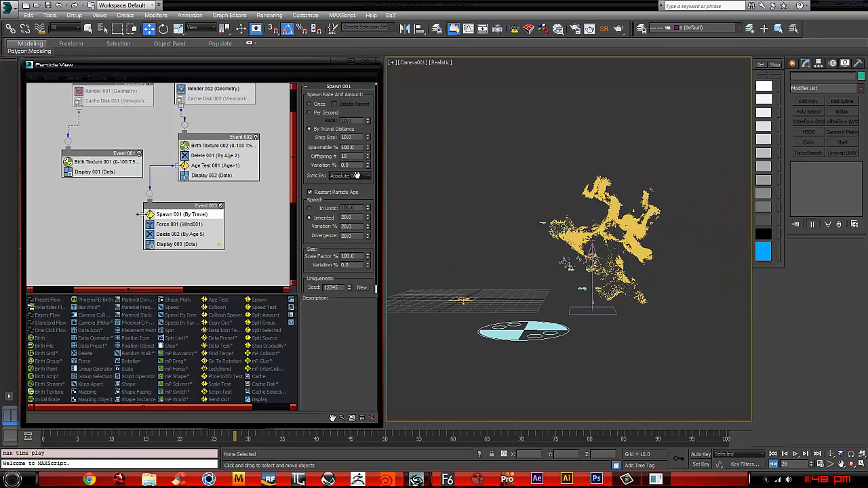
Set Spawn 001's Offspring to 5, play the animation to check the trails, and return to frame 0.
{"action": "double_click", "coordinate": [352, 156]}
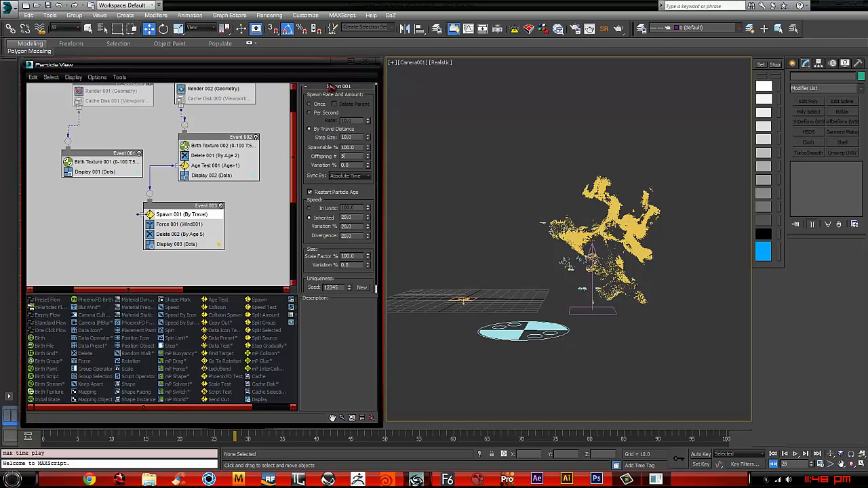
{"action": "mouse_move", "coordinate": [321, 67]}
{"action": "left_mouse_down"}
{"action": "mouse_move", "coordinate": [386, 80]}
{"action": "mouse_move", "coordinate": [324, 72]}
{"action": "left_mouse_up"}
{"action": "middle_click_drag", "start_coordinate": [550, 214], "coordinate": [555, 209]}
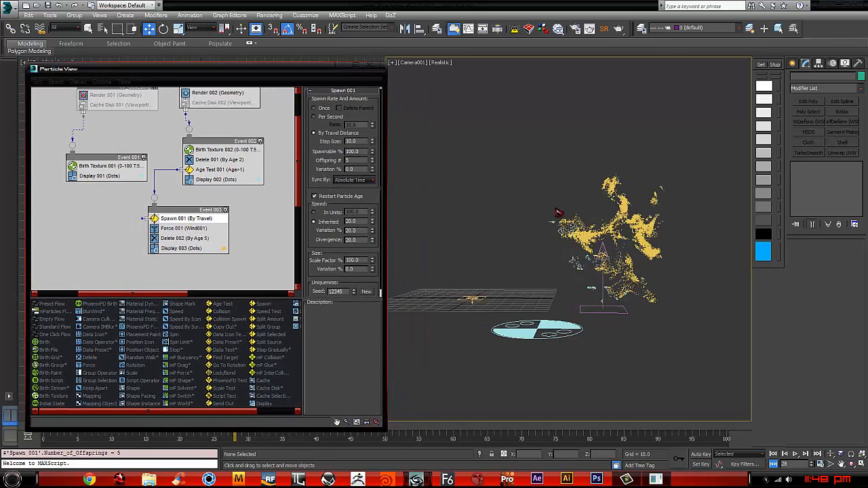
{"action": "left_click", "coordinate": [795, 454]}
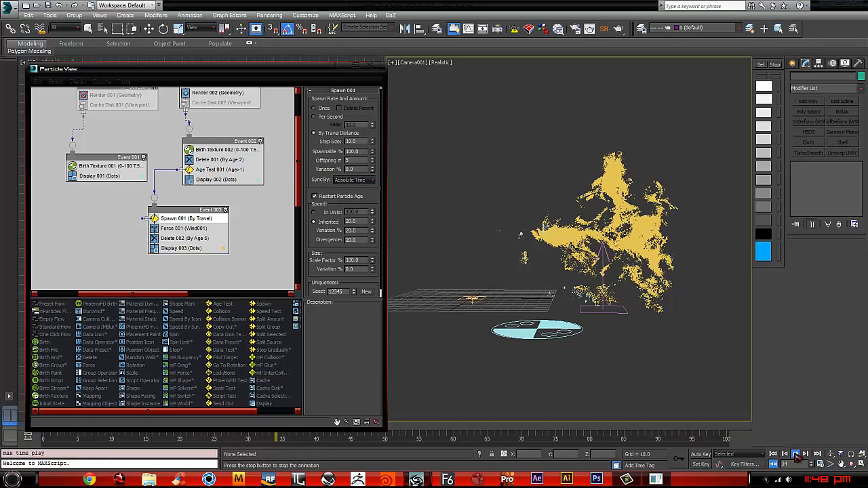
{"action": "key", "text": "w"}
{"action": "left_click", "coordinate": [796, 454]}
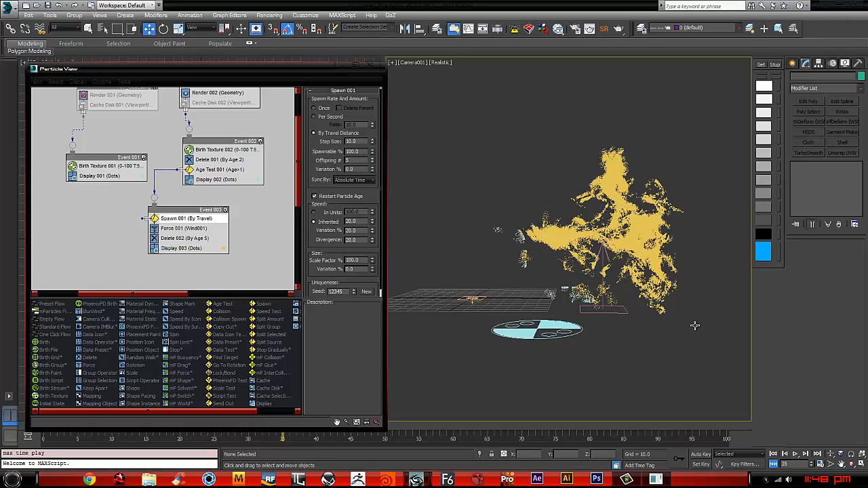
{"action": "left_click", "coordinate": [774, 454]}
Create a new event with a Delete operator below Event 003 and wire Spawn 001's output to it.
{"action": "middle_click_drag", "start_coordinate": [205, 250], "coordinate": [241, 217]}
{"action": "right_click", "coordinate": [163, 230]}
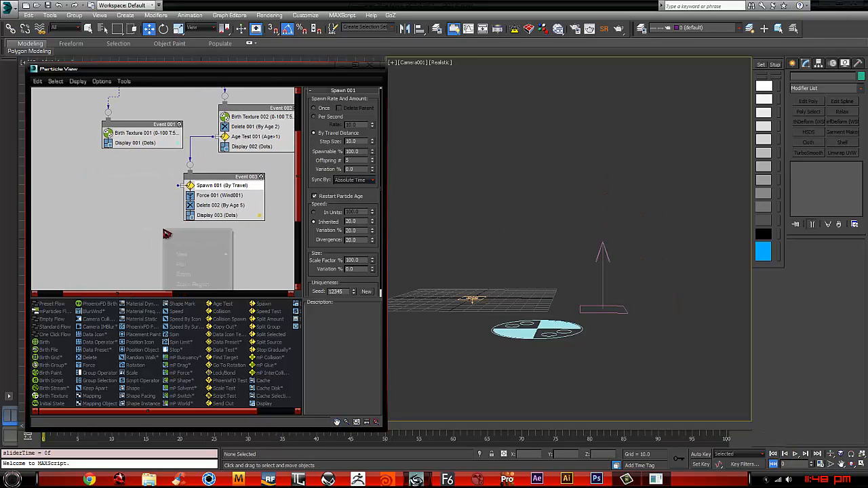
{"action": "mouse_move", "coordinate": [197, 254]}
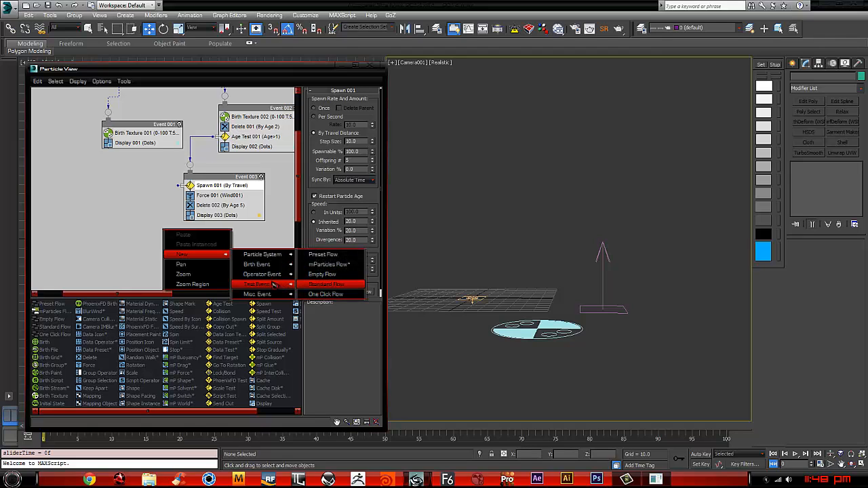
{"action": "mouse_move", "coordinate": [271, 274]}
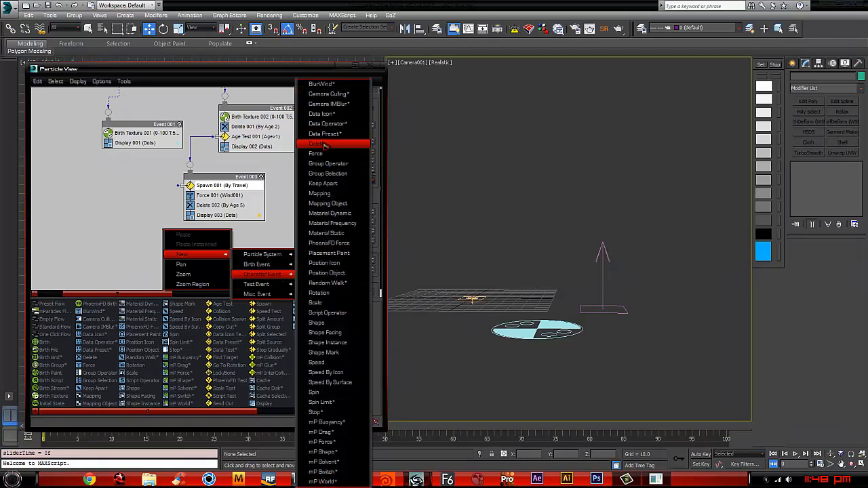
{"action": "left_click", "coordinate": [324, 145]}
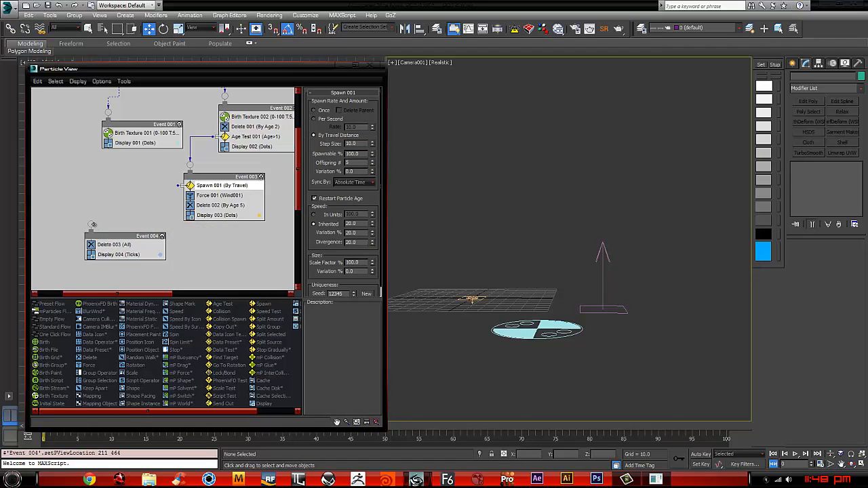
{"action": "left_click_drag", "start_coordinate": [168, 185], "coordinate": [90, 223]}
Set Delete 003 to remove By Particle Age with Life Span 4 and Variation 0, and play the animation.
{"action": "left_click", "coordinate": [132, 246]}
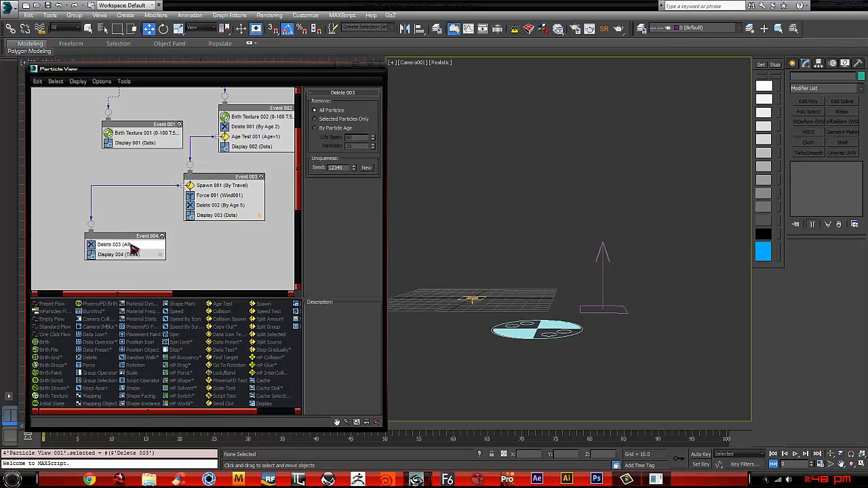
{"action": "left_click", "coordinate": [314, 127]}
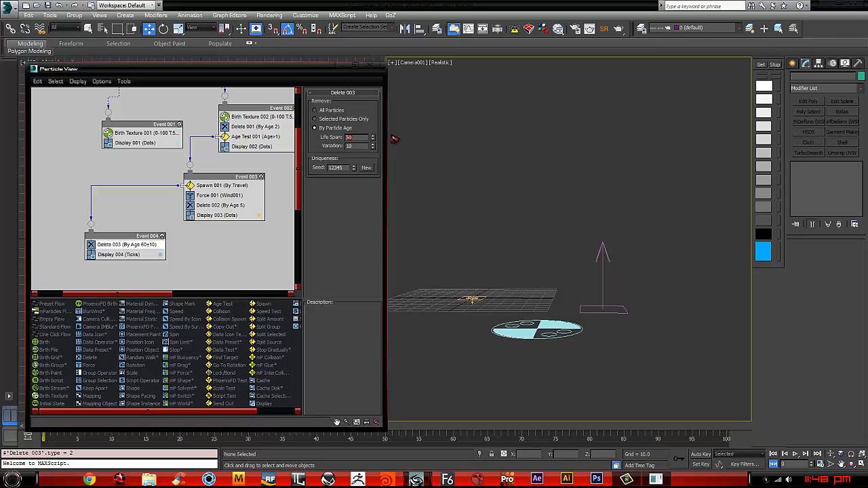
{"action": "key", "text": "Return"}
{"action": "right_click", "coordinate": [372, 148]}
{"action": "left_click", "coordinate": [128, 245]}
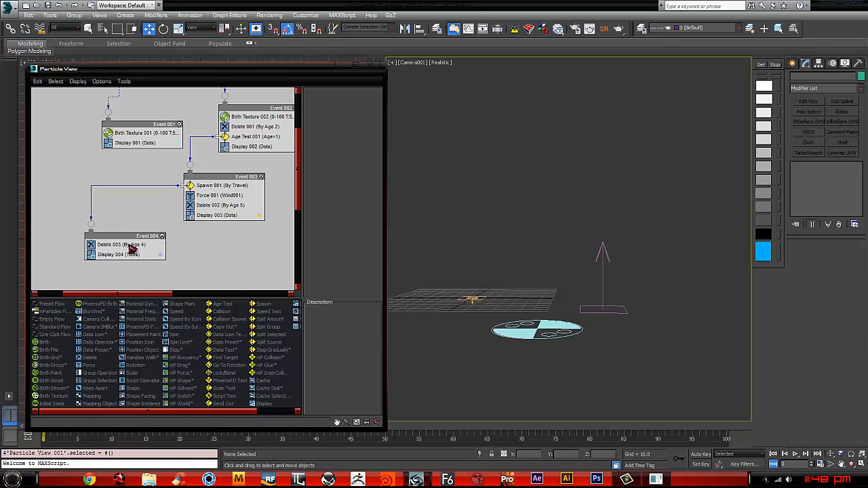
{"action": "left_click", "coordinate": [130, 243]}
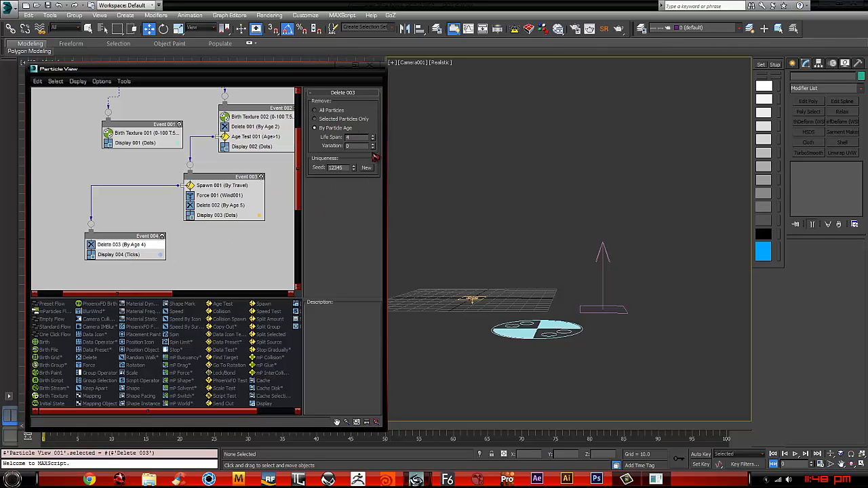
{"action": "left_click", "coordinate": [795, 454]}
{"action": "left_click", "coordinate": [794, 454]}
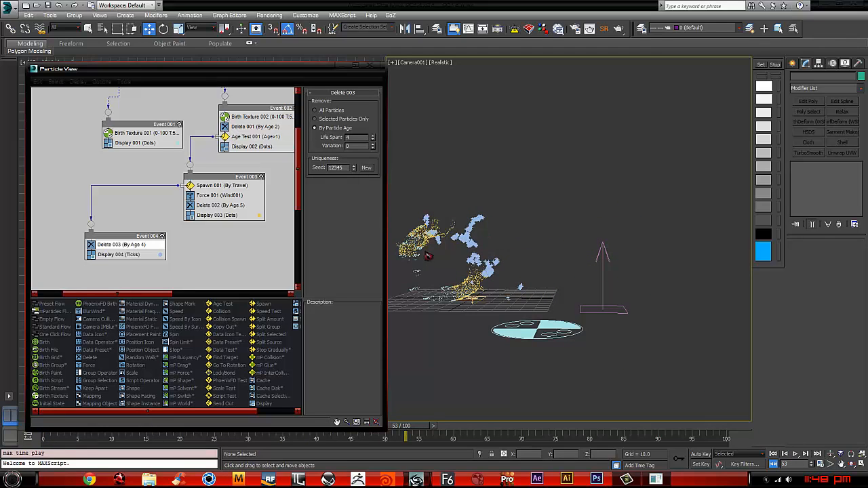
Copy the Force 001 wind operator from Event 003 into Event 004, between Delete 003 and Display 004.
{"action": "left_click", "coordinate": [139, 254]}
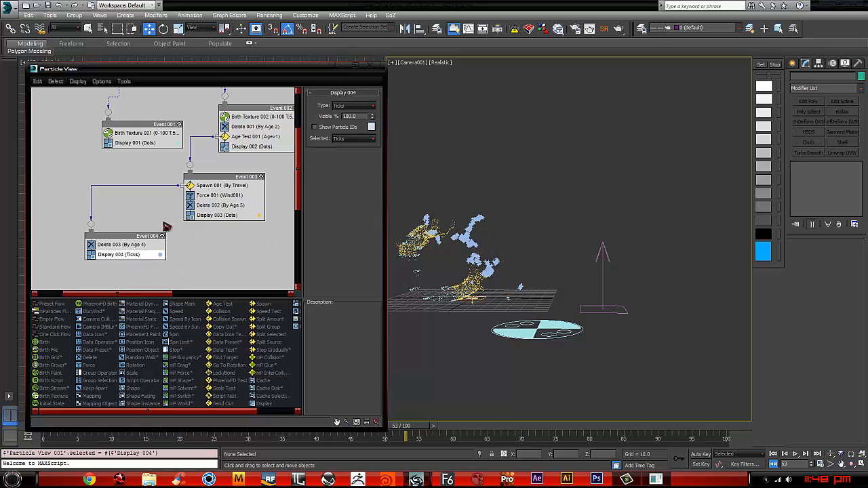
{"action": "left_click", "coordinate": [217, 195]}
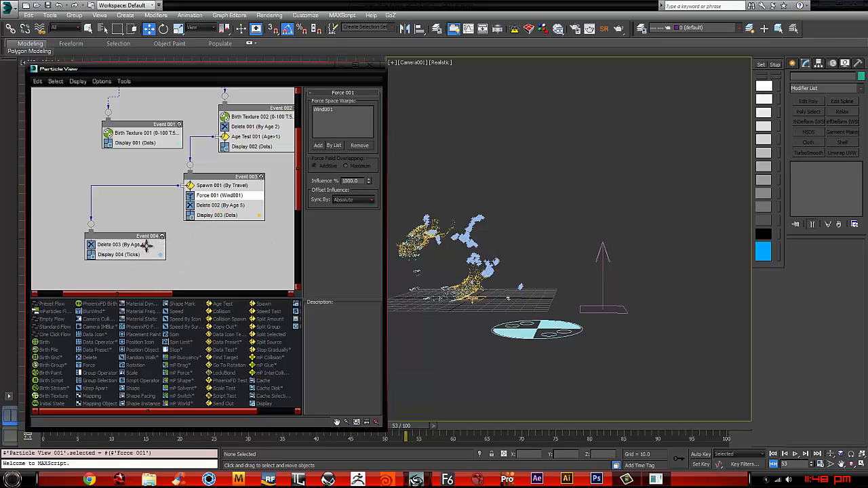
{"action": "left_click_drag", "start_coordinate": [220, 196], "coordinate": [116, 257], "text": "shift"}
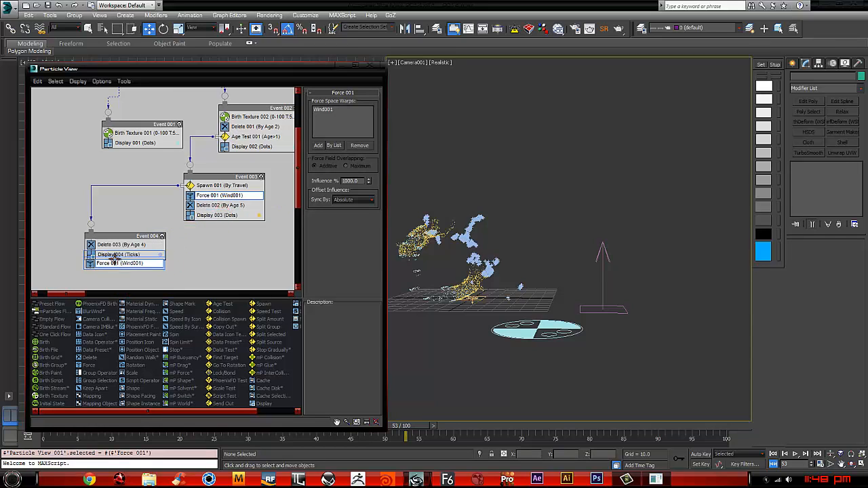
{"action": "left_click", "coordinate": [180, 281]}
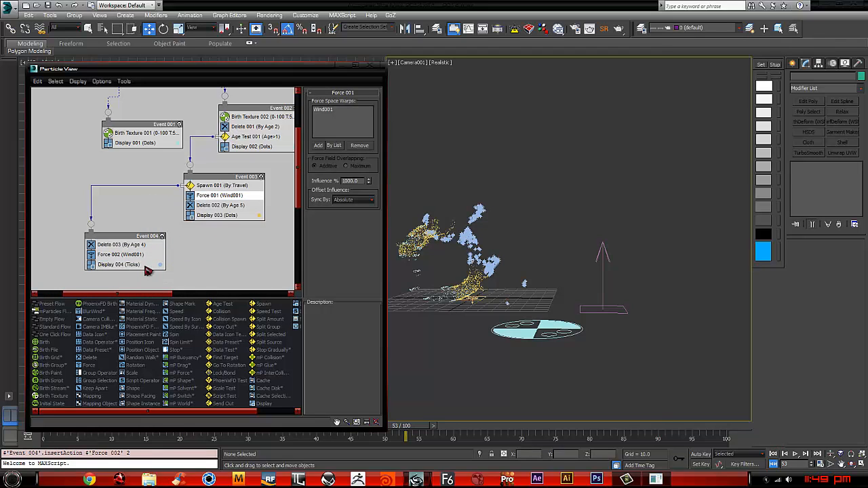
Set Display 004's Type to Dots and play the animation to check the wind-blown particles.
{"action": "left_click", "coordinate": [145, 266]}
{"action": "left_click", "coordinate": [353, 107]}
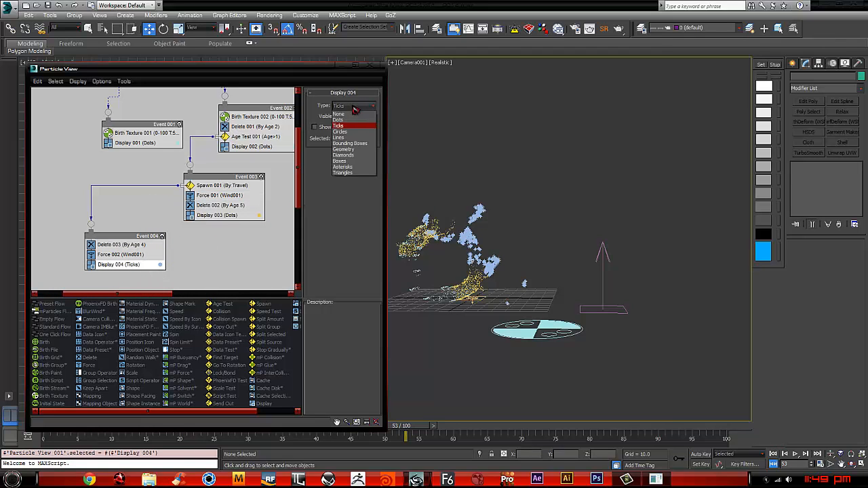
{"action": "left_click", "coordinate": [337, 120]}
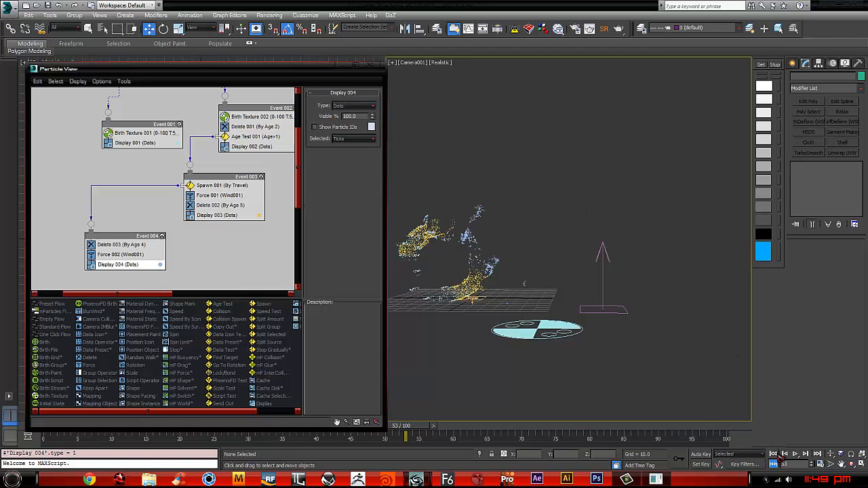
{"action": "left_click", "coordinate": [794, 453]}
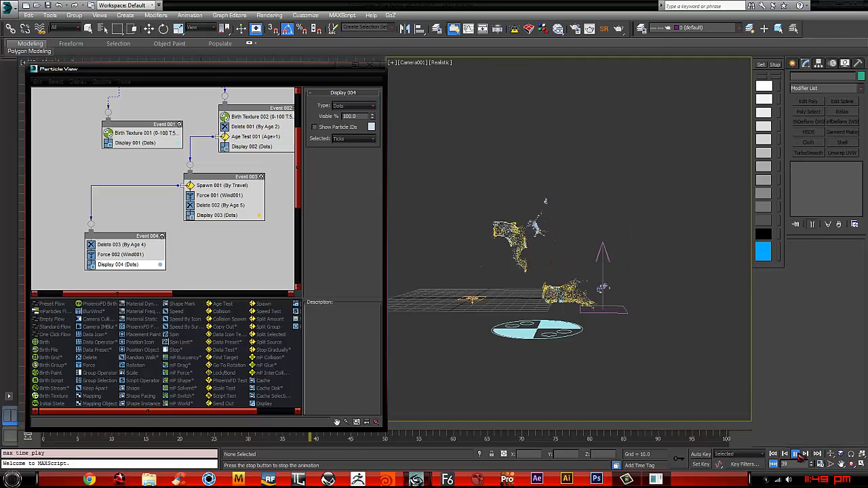
{"action": "left_click", "coordinate": [797, 454]}
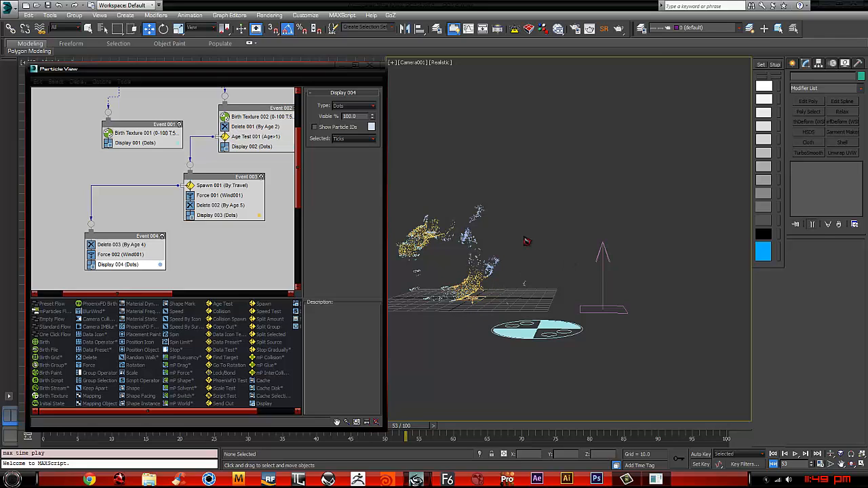
Unhide the dsolved 2013 text object by name, leaving the emitter object hidden.
{"action": "right_click", "coordinate": [548, 163]}
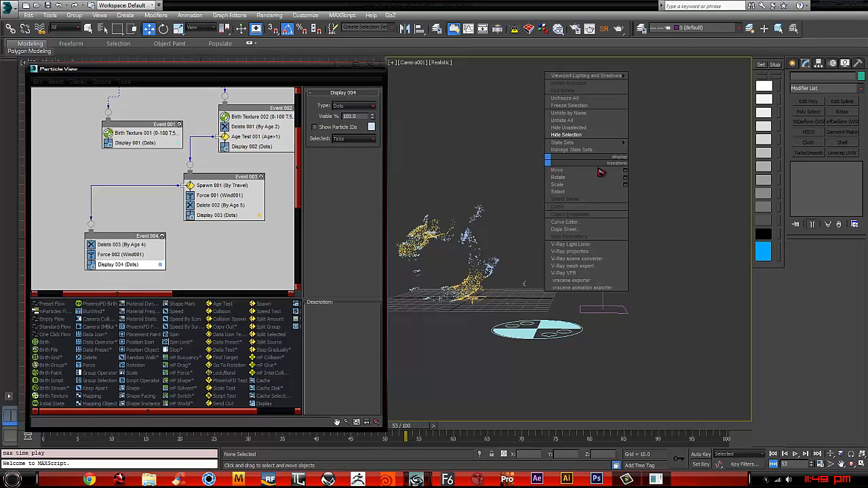
{"action": "left_click", "coordinate": [581, 118]}
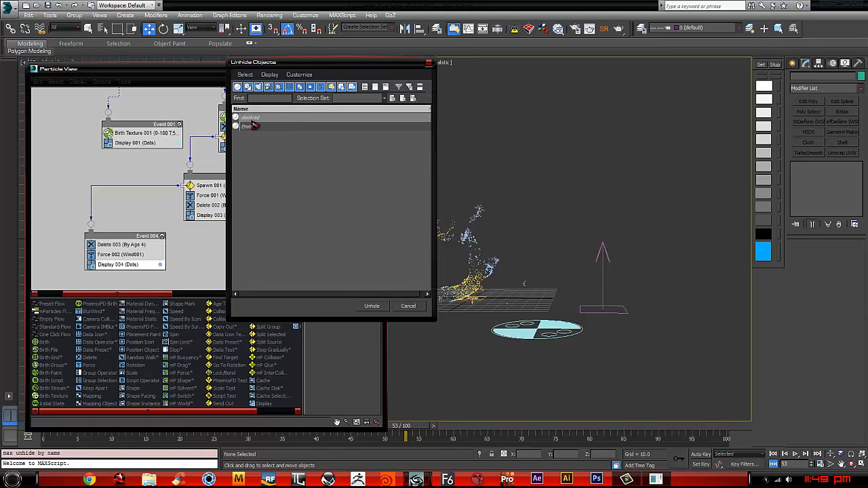
{"action": "left_click", "coordinate": [275, 127]}
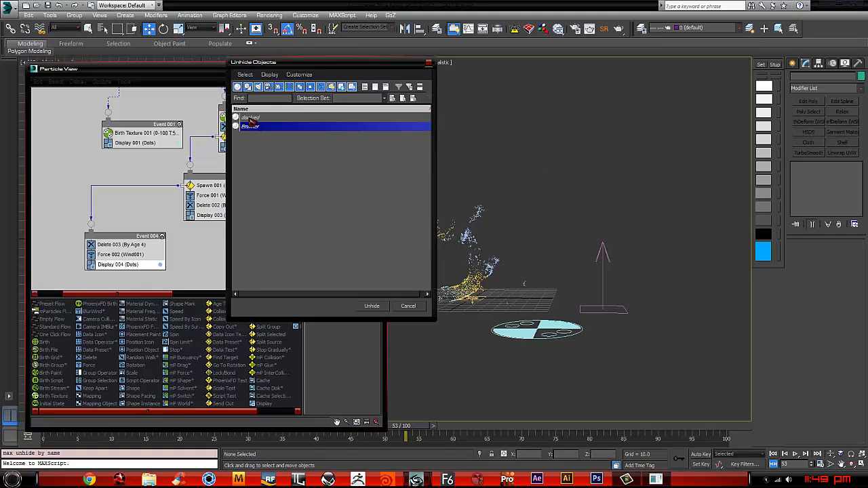
{"action": "left_click", "coordinate": [256, 119]}
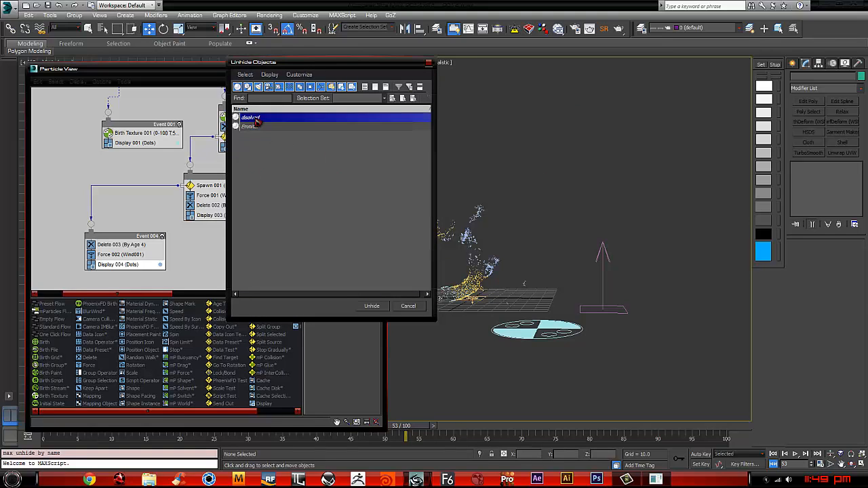
{"action": "left_click", "coordinate": [371, 306]}
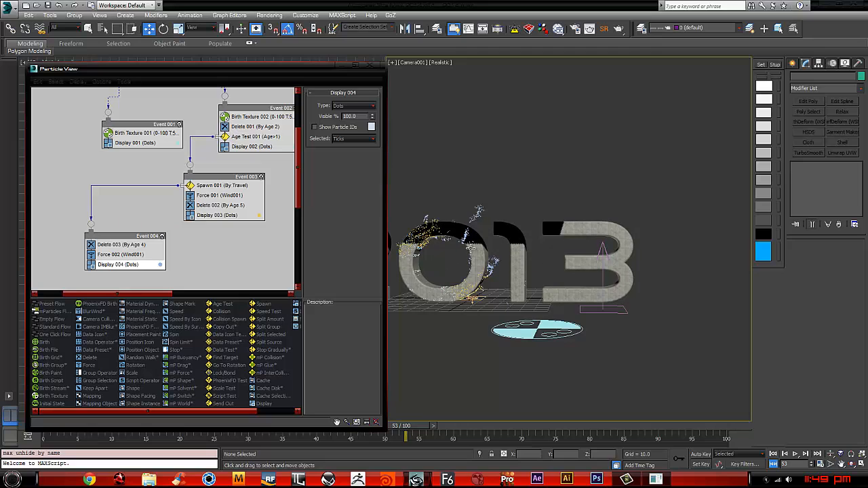
Append a Find Target test to Event 004 and move it above Delete 003.
{"action": "middle_click_drag", "start_coordinate": [185, 100], "coordinate": [195, 180]}
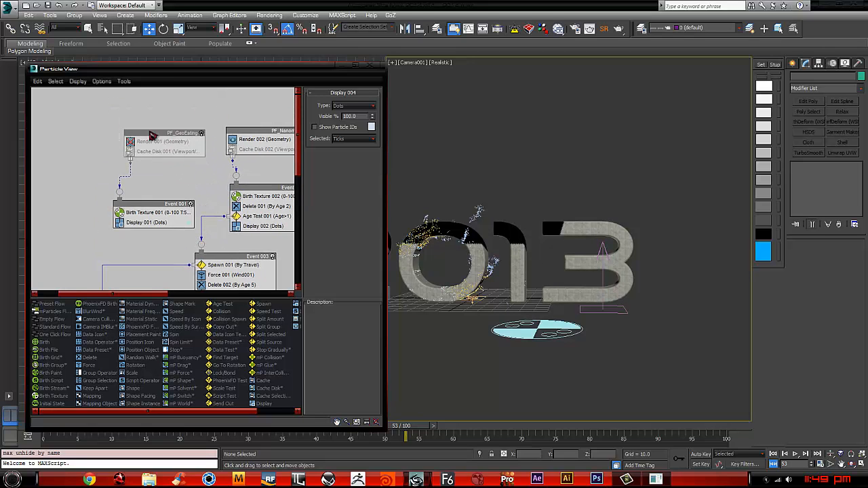
{"action": "middle_click_drag", "start_coordinate": [485, 309], "coordinate": [533, 267]}
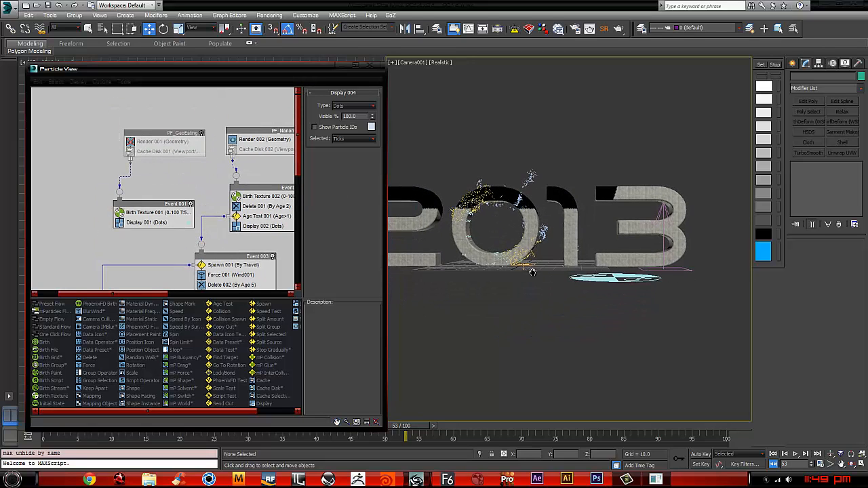
{"action": "middle_click_drag", "start_coordinate": [143, 244], "coordinate": [137, 160]}
{"action": "right_click", "coordinate": [157, 240]}
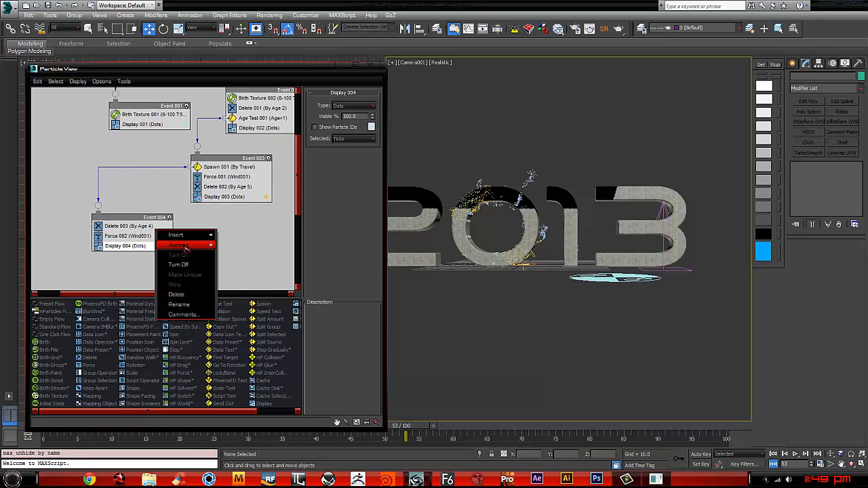
{"action": "mouse_move", "coordinate": [181, 245]}
{"action": "mouse_move", "coordinate": [241, 245]}
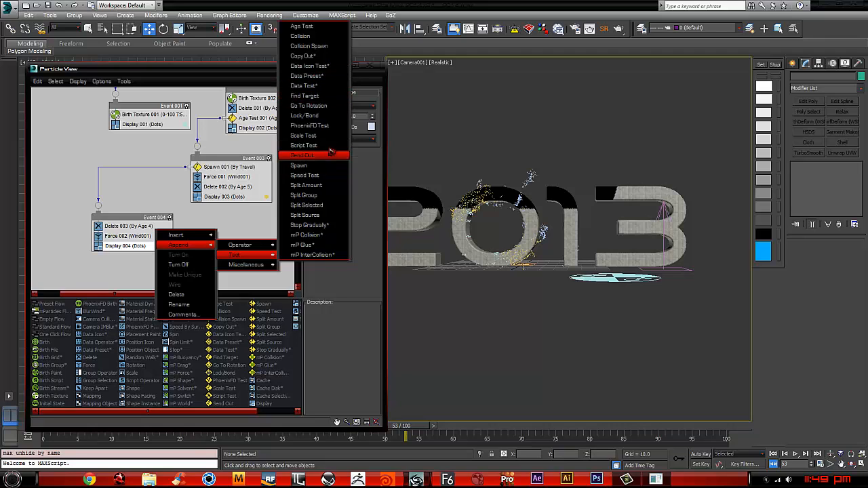
{"action": "left_click", "coordinate": [305, 96]}
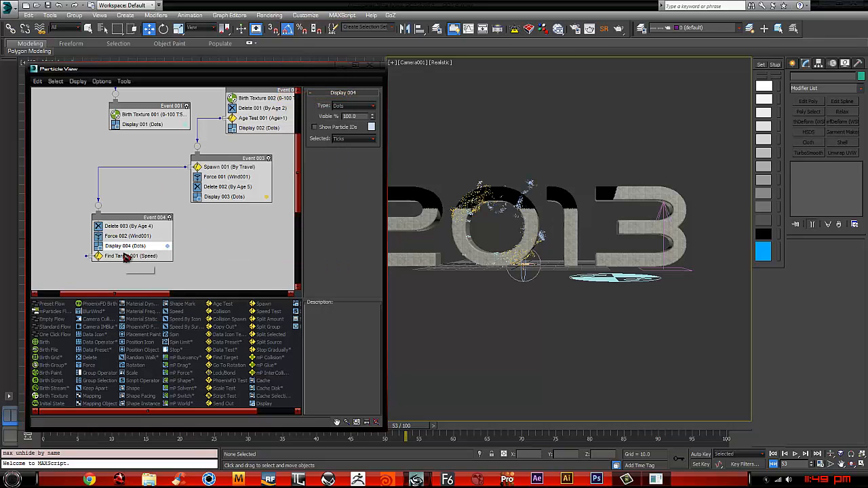
{"action": "left_click_drag", "start_coordinate": [125, 256], "coordinate": [132, 230]}
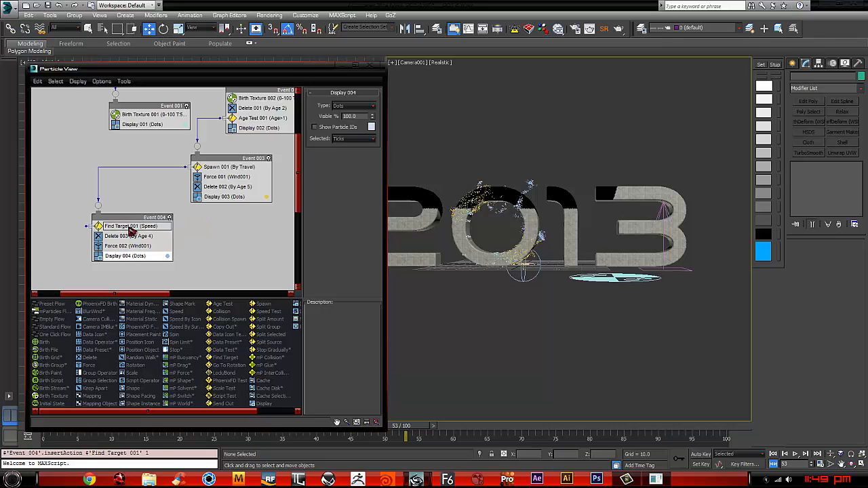
Set Find Target 001's target to Mesh Objects and add the disolved text object as the target.
{"action": "left_click", "coordinate": [131, 229]}
{"action": "left_click_drag", "start_coordinate": [348, 234], "coordinate": [362, 176]}
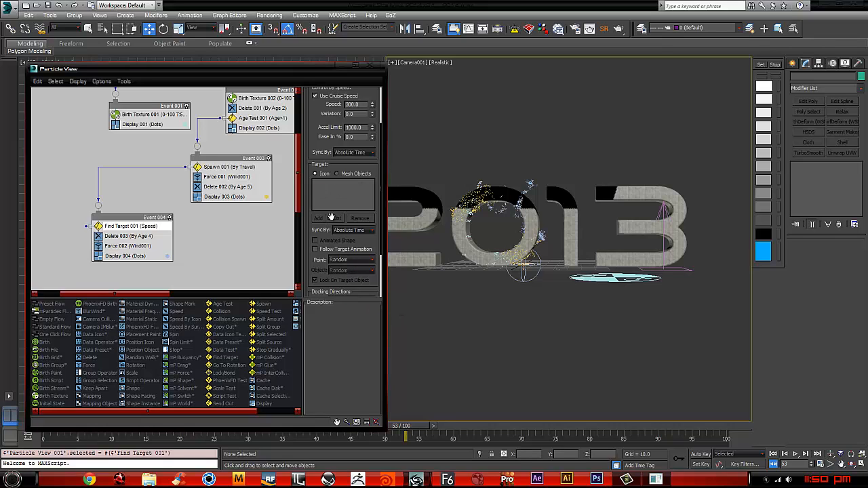
{"action": "left_click", "coordinate": [343, 174]}
{"action": "left_click", "coordinate": [318, 218]}
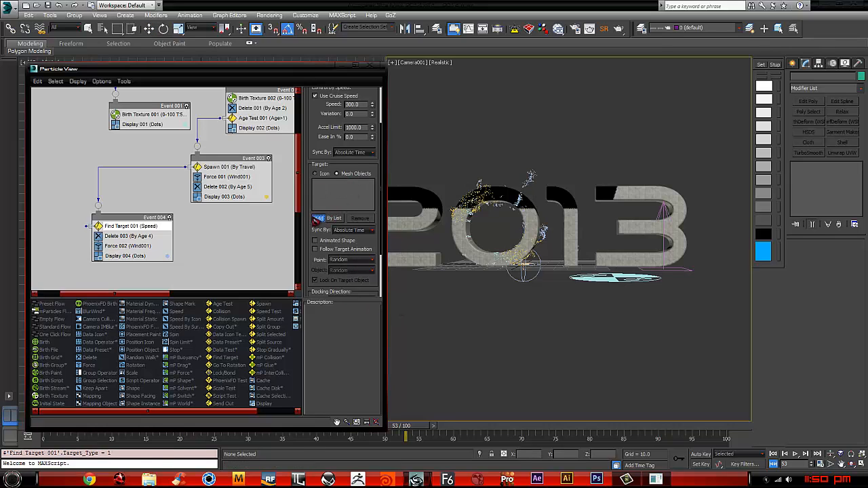
{"action": "left_click", "coordinate": [592, 269]}
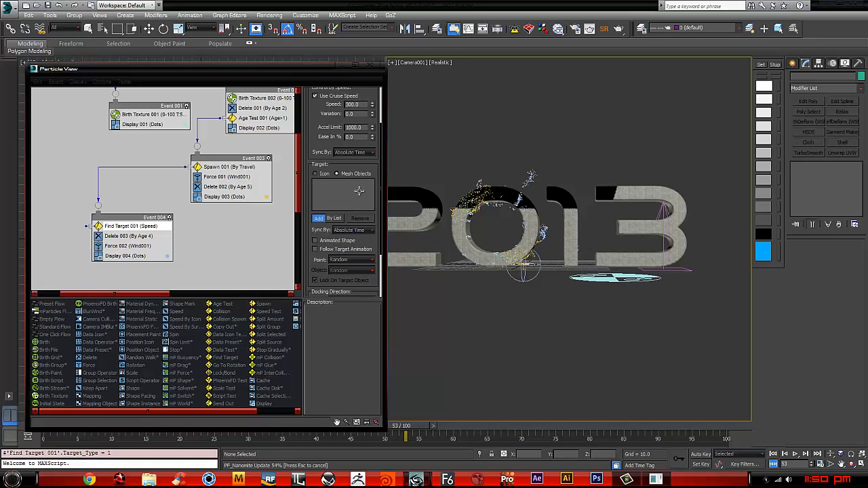
{"action": "right_click", "coordinate": [541, 114]}
{"action": "left_click", "coordinate": [672, 151]}
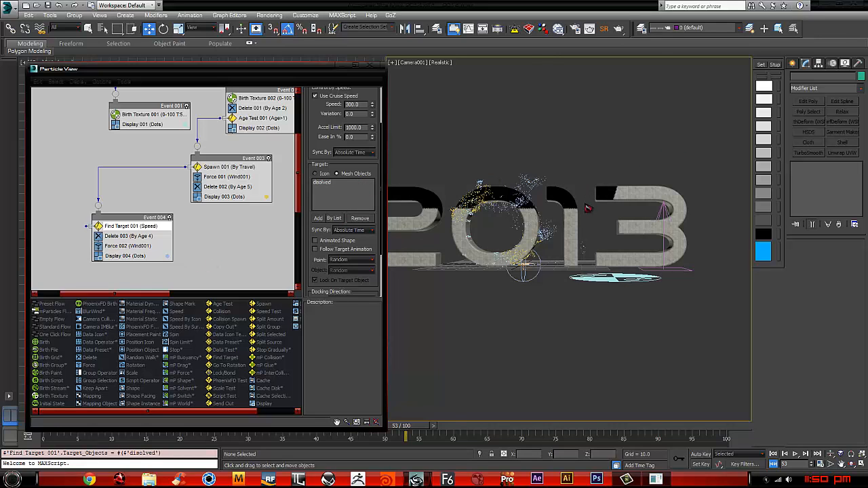
Hide the disolved text object and play the animation from the start to check the particles.
{"action": "left_click", "coordinate": [601, 194]}
{"action": "right_click", "coordinate": [599, 190]}
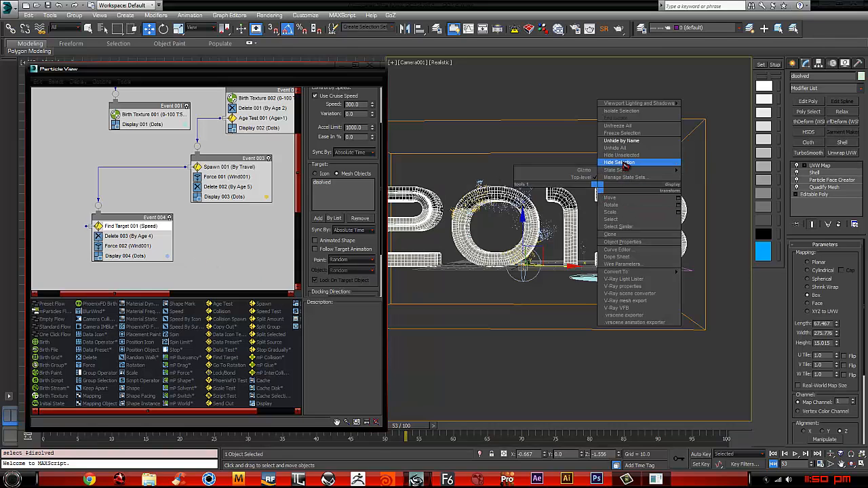
{"action": "left_click", "coordinate": [627, 166]}
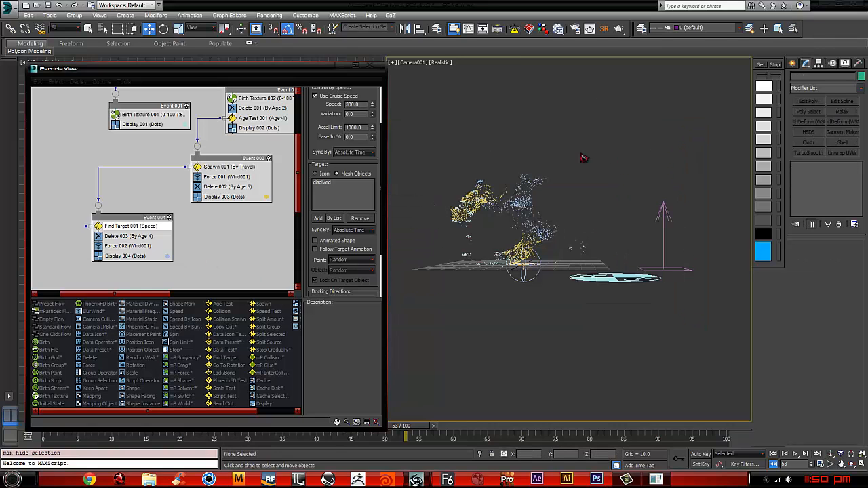
{"action": "left_click", "coordinate": [773, 454]}
{"action": "left_click", "coordinate": [795, 454]}
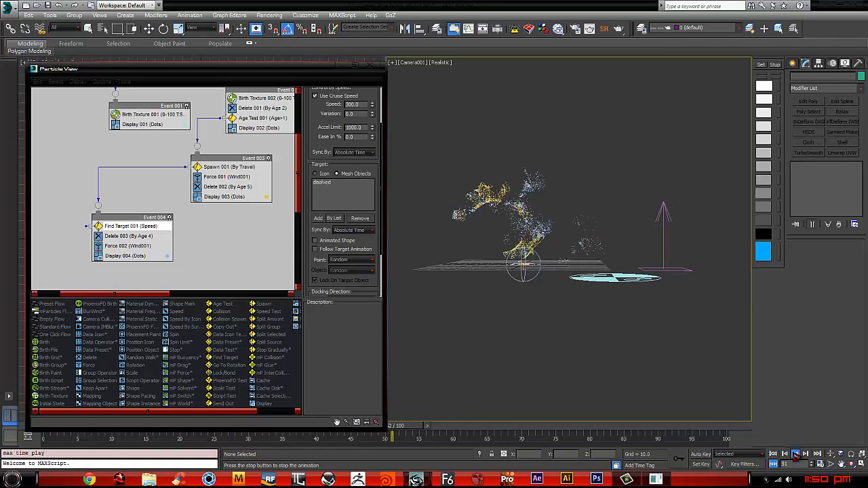
{"action": "left_click", "coordinate": [796, 455]}
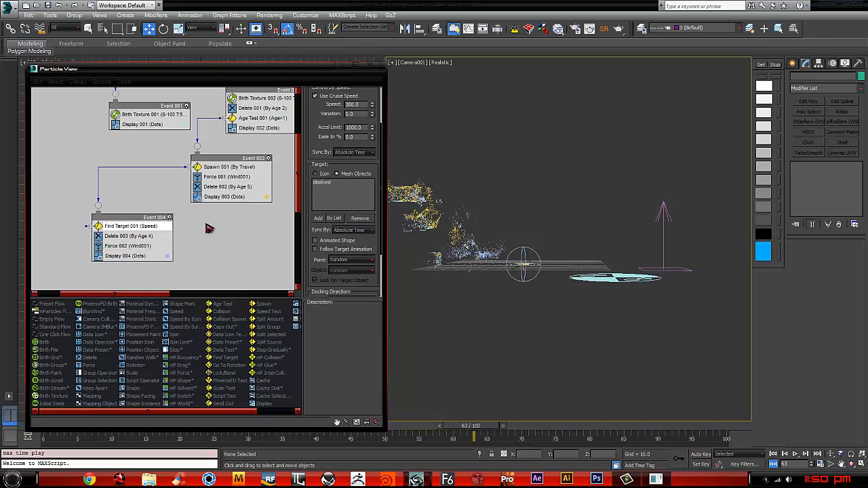
Wire Find Target 001's output back into Event 003 and play the animation to check the loop.
{"action": "left_click_drag", "start_coordinate": [86, 226], "coordinate": [184, 173]}
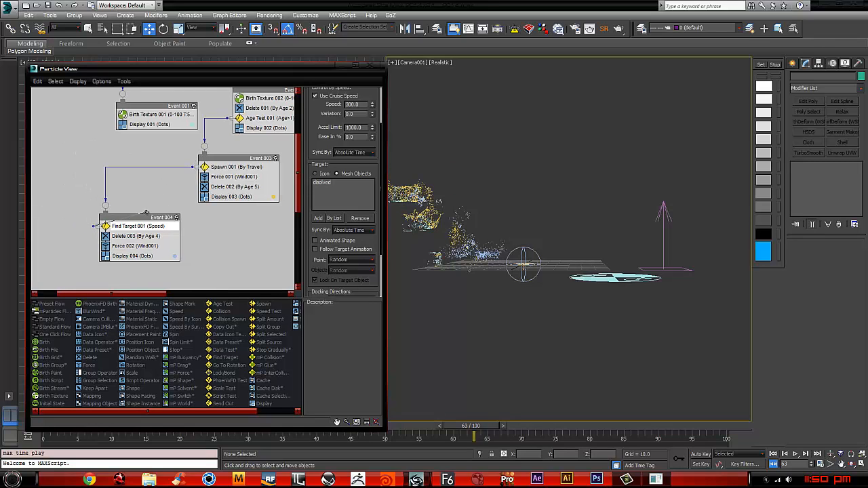
{"action": "left_click_drag", "start_coordinate": [66, 199], "coordinate": [68, 201]}
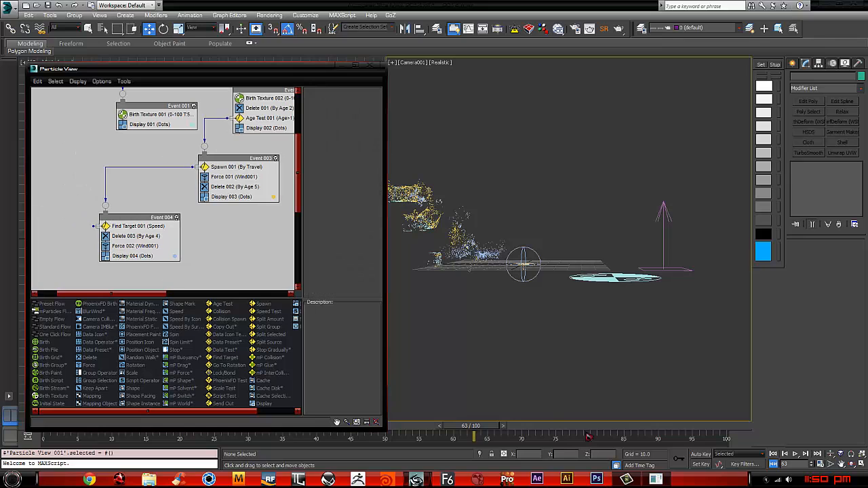
{"action": "left_click", "coordinate": [773, 454]}
{"action": "middle_click_drag", "start_coordinate": [210, 246], "coordinate": [235, 262]}
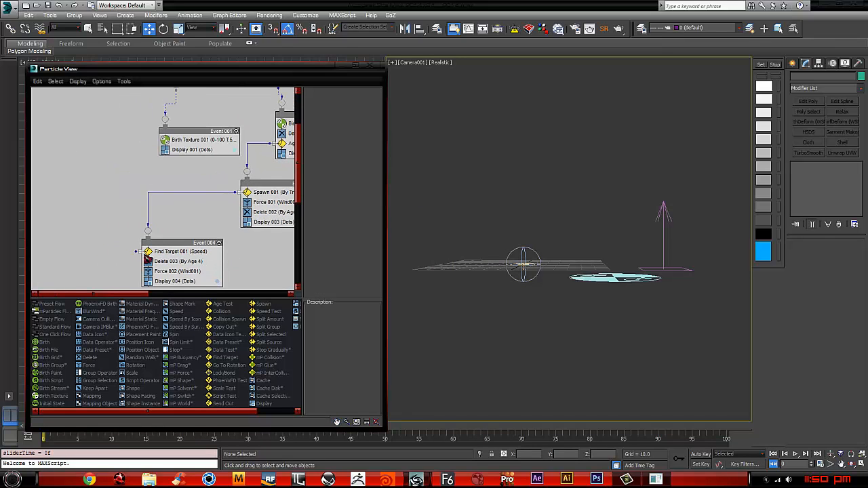
{"action": "left_click_drag", "start_coordinate": [136, 251], "coordinate": [244, 170]}
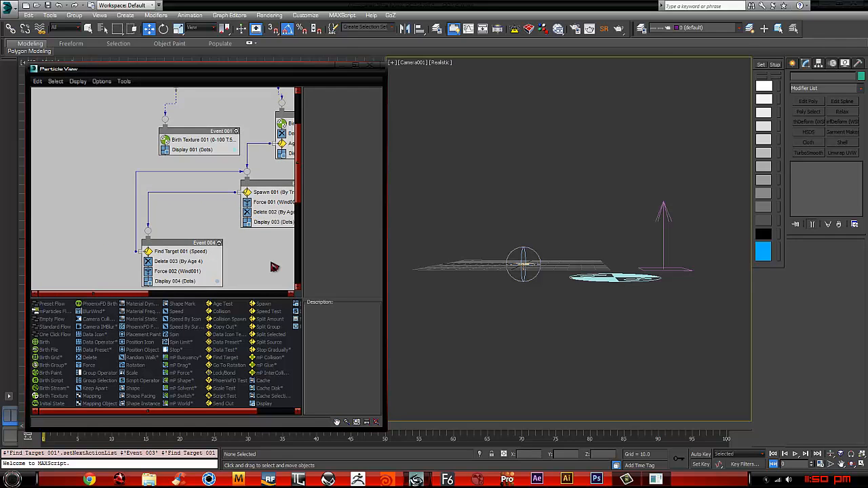
{"action": "middle_click_drag", "start_coordinate": [274, 266], "coordinate": [167, 237]}
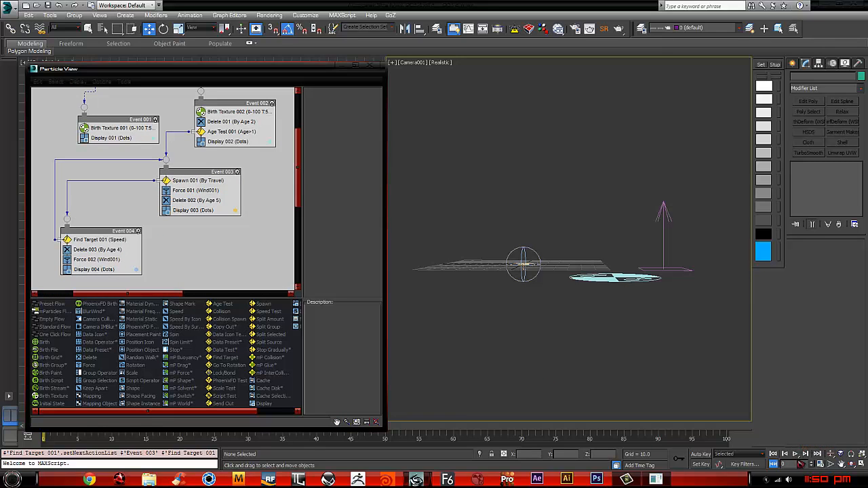
{"action": "left_click", "coordinate": [795, 453]}
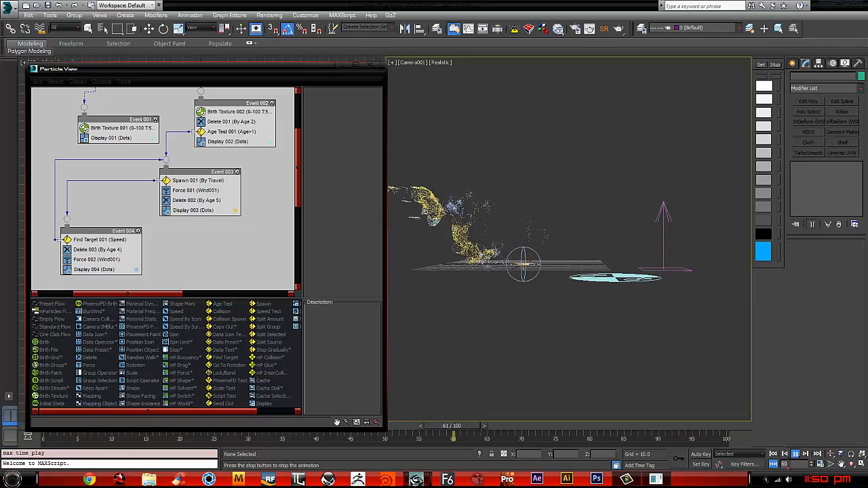
{"action": "left_click", "coordinate": [796, 454]}
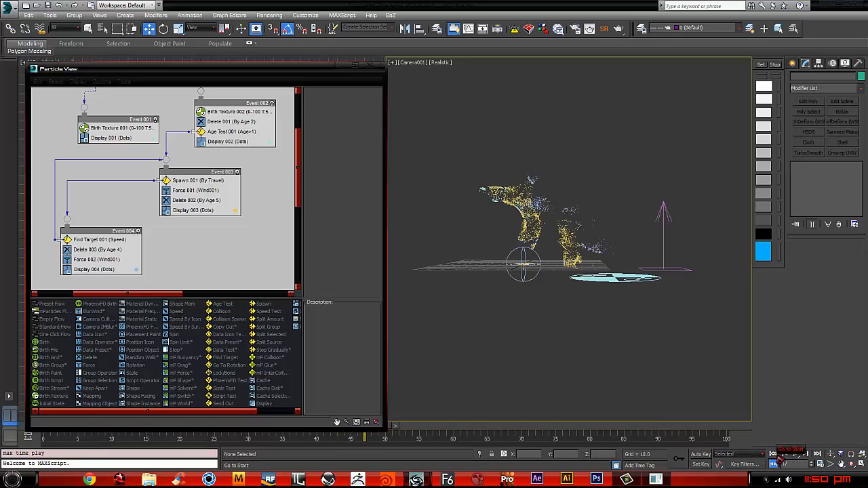
{"action": "left_click", "coordinate": [773, 454]}
Set Delete 002's Life Span to 6, play the animation, and return to the first frame.
{"action": "left_click", "coordinate": [198, 201]}
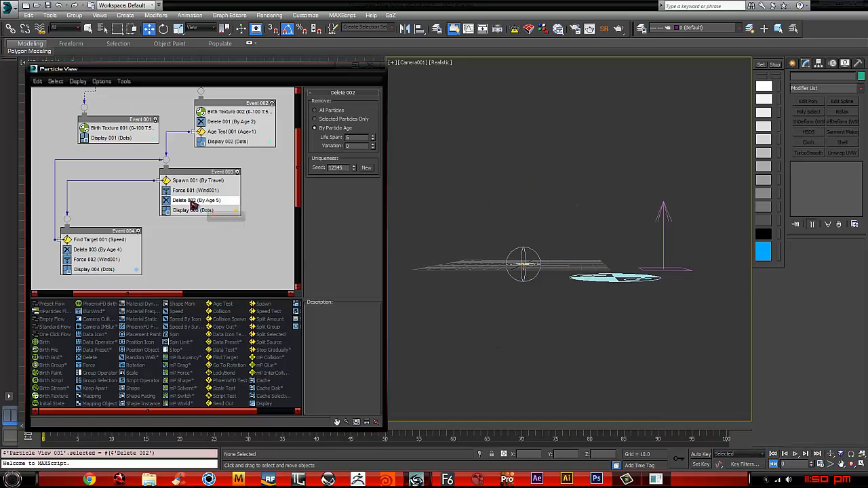
{"action": "left_click", "coordinate": [372, 137]}
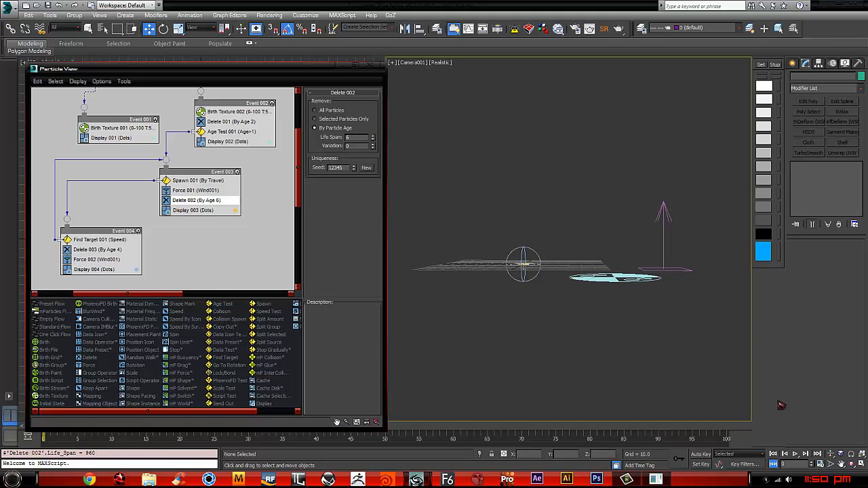
{"action": "left_click", "coordinate": [797, 453]}
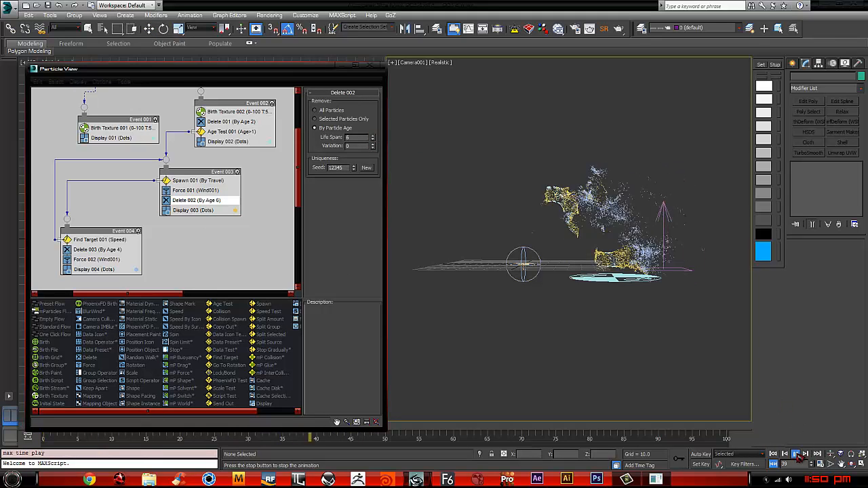
{"action": "left_click", "coordinate": [796, 453]}
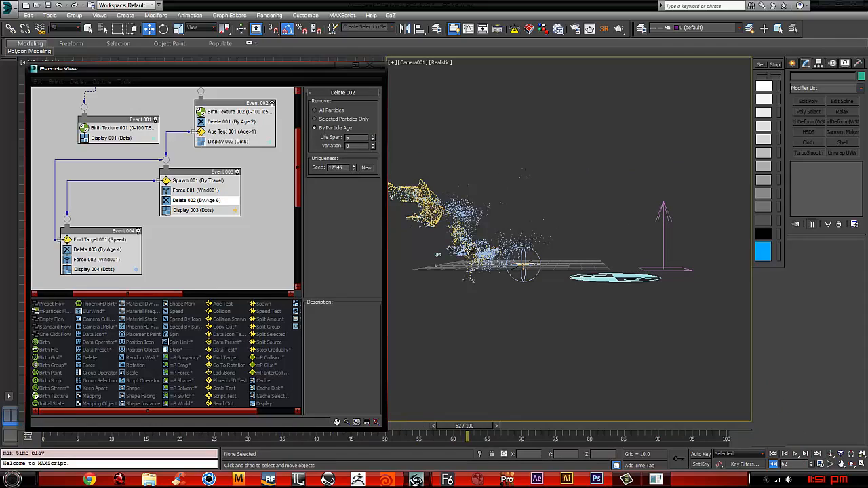
{"action": "left_click", "coordinate": [773, 454]}
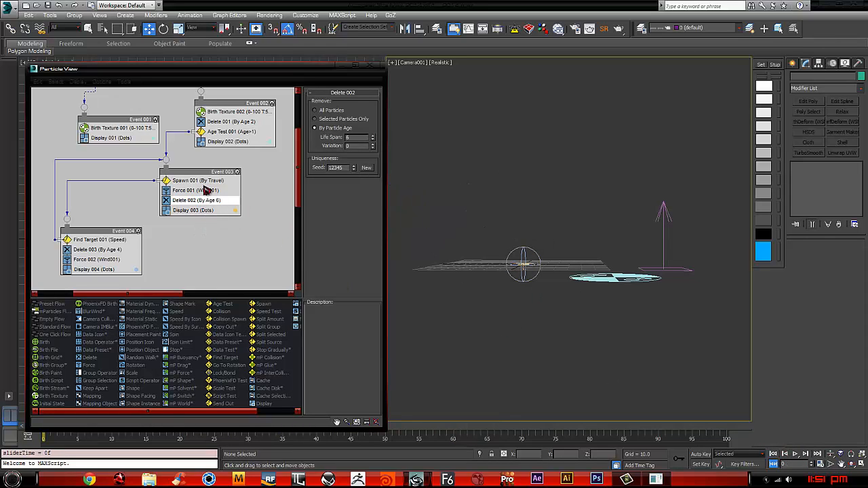
Set Display 002's particle color to bright green, RGB 59, 236, 18.
{"action": "left_click", "coordinate": [258, 142]}
{"action": "left_click", "coordinate": [371, 131]}
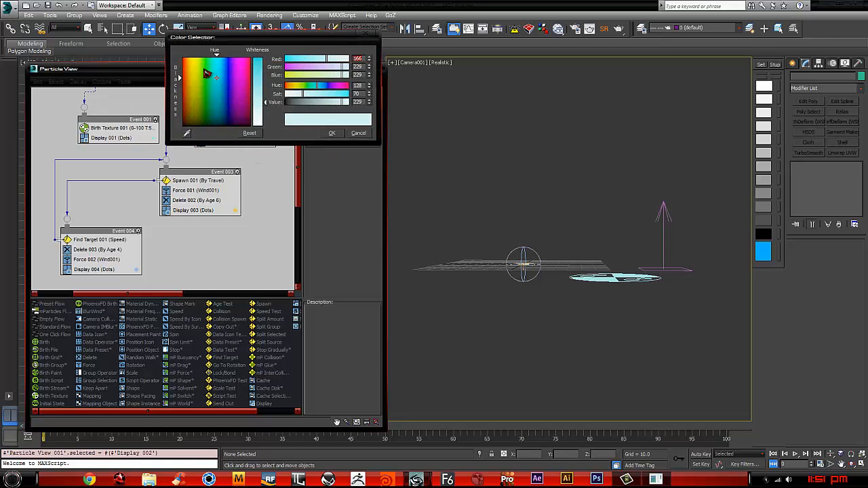
{"action": "left_click_drag", "start_coordinate": [209, 73], "coordinate": [206, 66]}
{"action": "left_click_drag", "start_coordinate": [263, 86], "coordinate": [265, 74]}
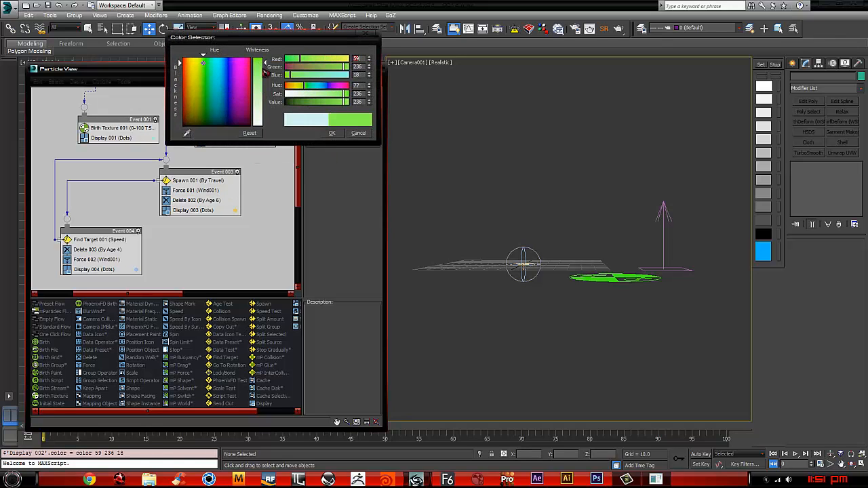
{"action": "left_click", "coordinate": [332, 134]}
Set Display 003's particle color to yellow-green, RGB 165, 225, 86.
{"action": "left_click", "coordinate": [215, 209]}
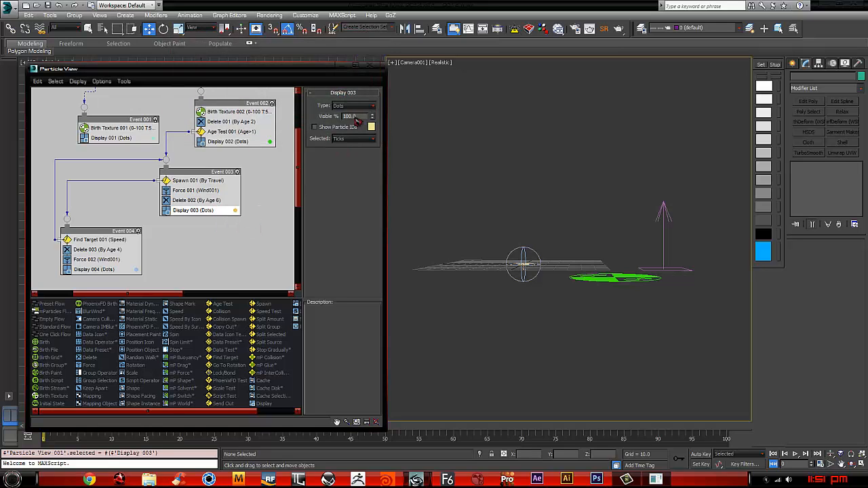
{"action": "left_click", "coordinate": [372, 128]}
{"action": "left_click_drag", "start_coordinate": [223, 82], "coordinate": [199, 74]}
{"action": "left_click", "coordinate": [331, 132]}
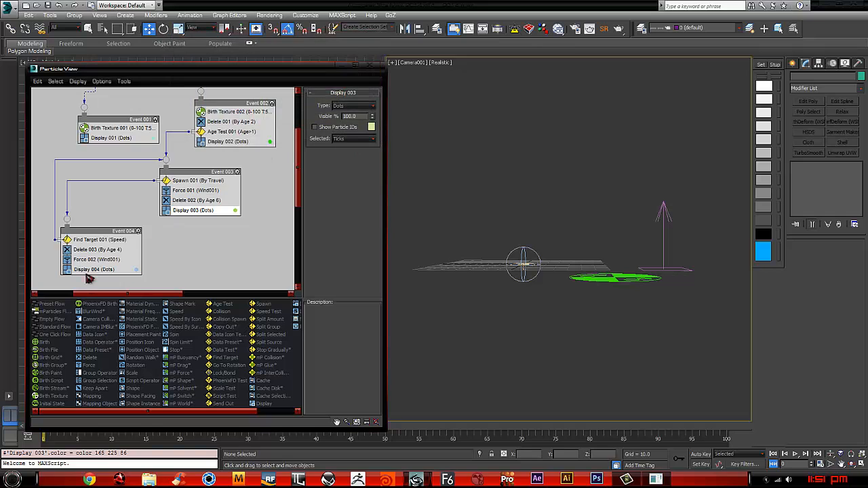
Set Display 004's particle color to dark green, RGB 30, 92, 40, and play the animation to check the colors.
{"action": "left_click", "coordinate": [115, 270]}
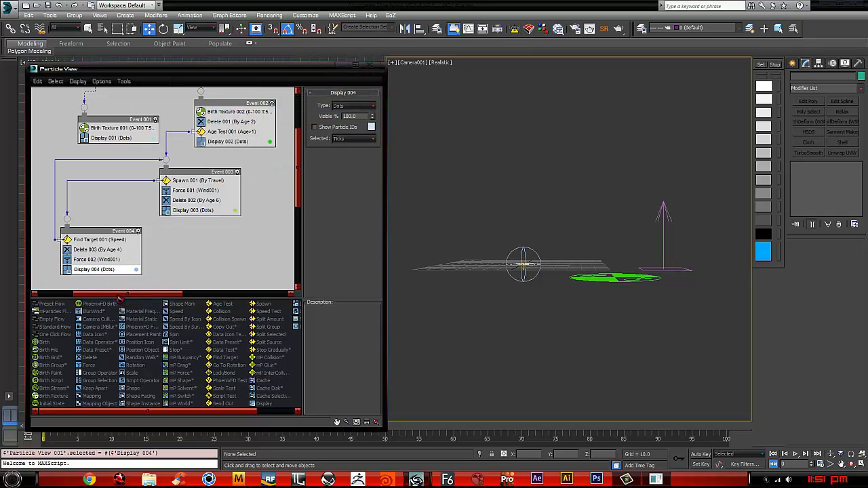
{"action": "left_click", "coordinate": [372, 128]}
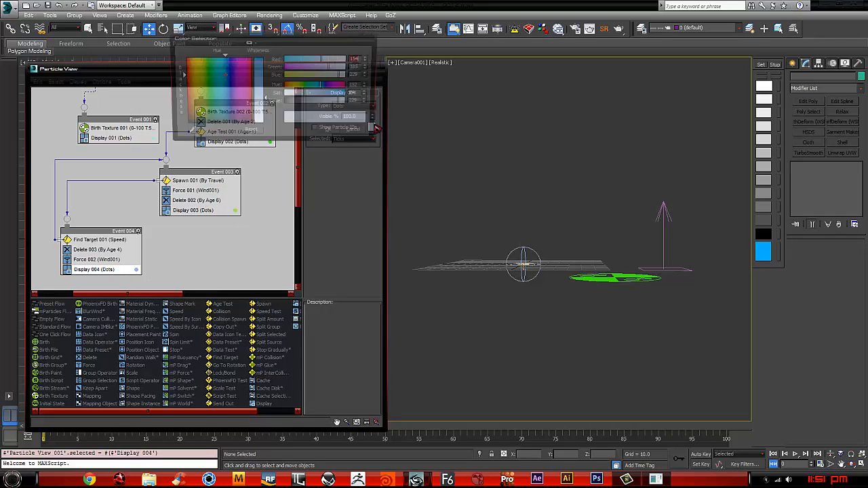
{"action": "left_click_drag", "start_coordinate": [210, 102], "coordinate": [214, 118]}
{"action": "left_click_drag", "start_coordinate": [266, 98], "coordinate": [265, 65]}
{"action": "left_click_drag", "start_coordinate": [213, 118], "coordinate": [207, 107]}
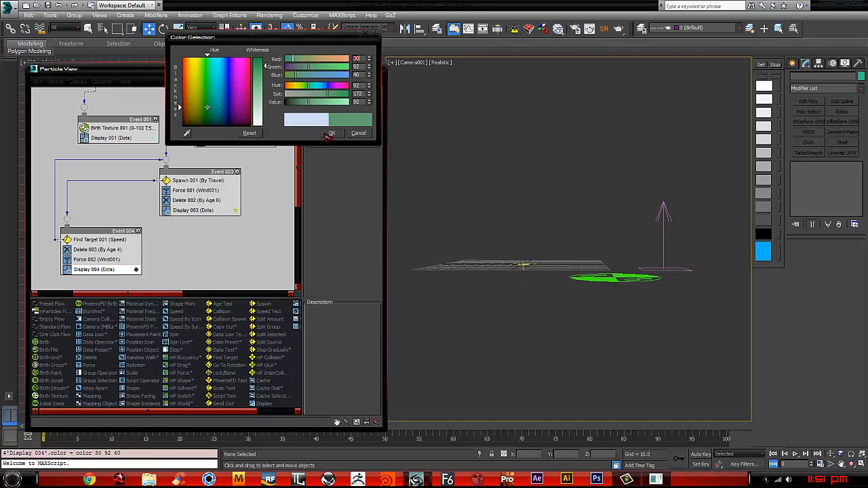
{"action": "left_click", "coordinate": [331, 133]}
{"action": "left_click", "coordinate": [796, 455]}
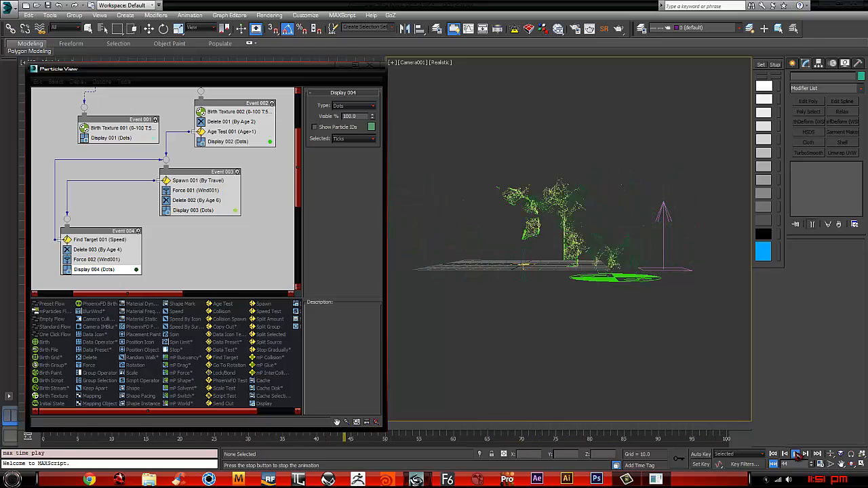
{"action": "left_click", "coordinate": [797, 455]}
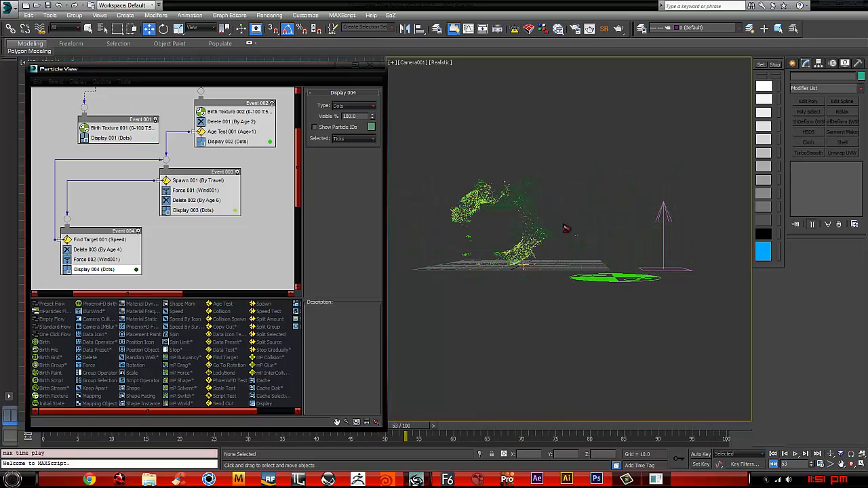
Try a Life Span of 5 in Delete 003 with a playback, and settle on 3 from the first frame.
{"action": "left_click", "coordinate": [785, 453]}
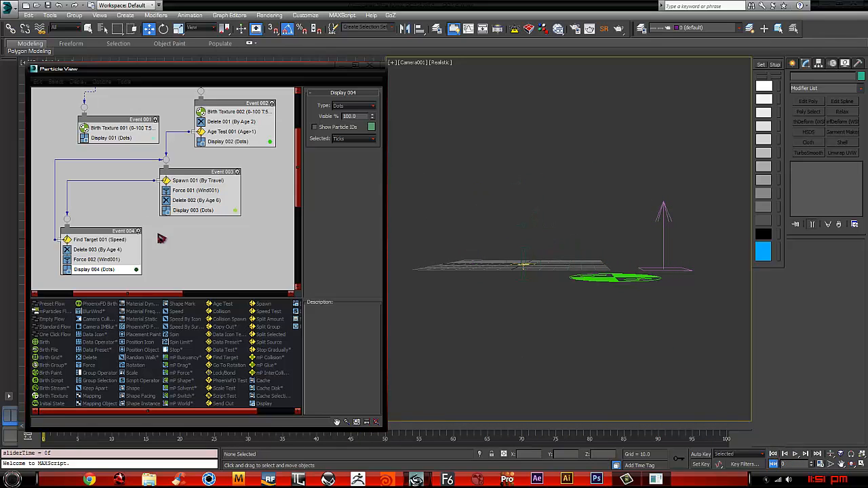
{"action": "left_click", "coordinate": [197, 202]}
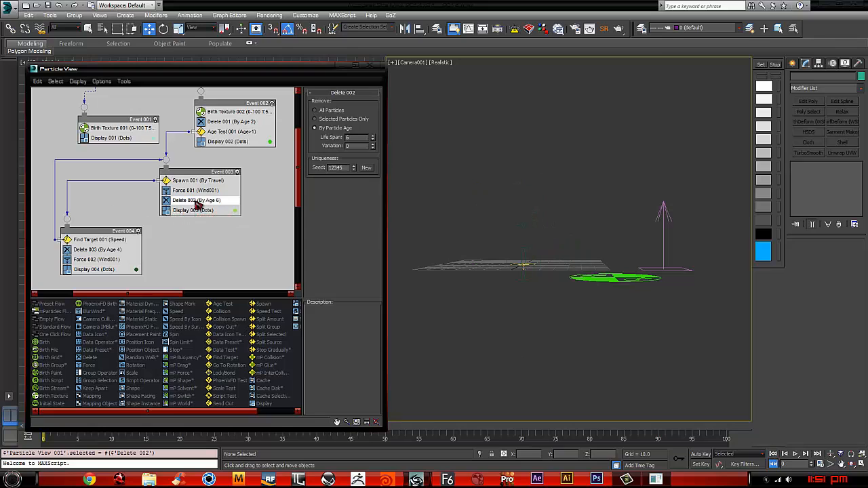
{"action": "left_click", "coordinate": [106, 250]}
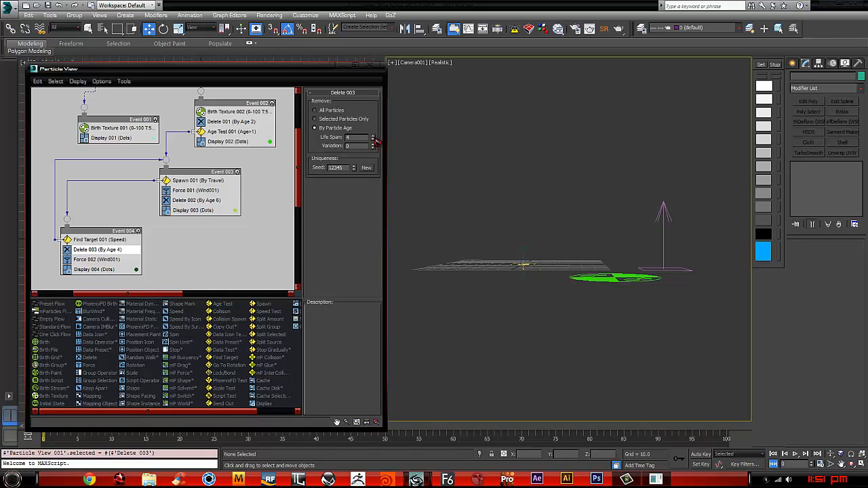
{"action": "left_click", "coordinate": [373, 135]}
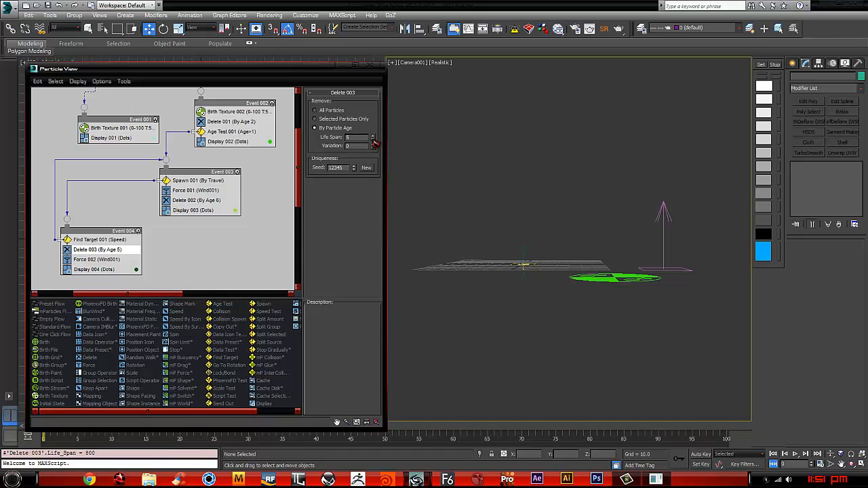
{"action": "left_click", "coordinate": [795, 455]}
{"action": "left_click", "coordinate": [795, 454]}
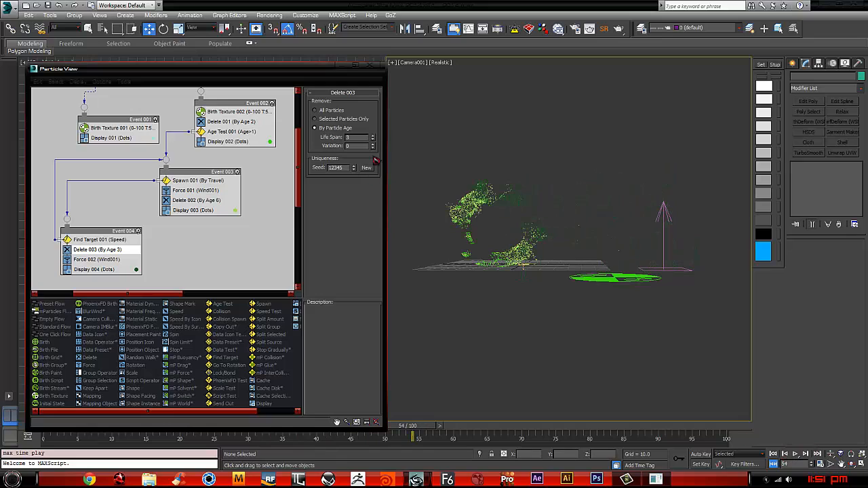
{"action": "key", "text": "Home"}
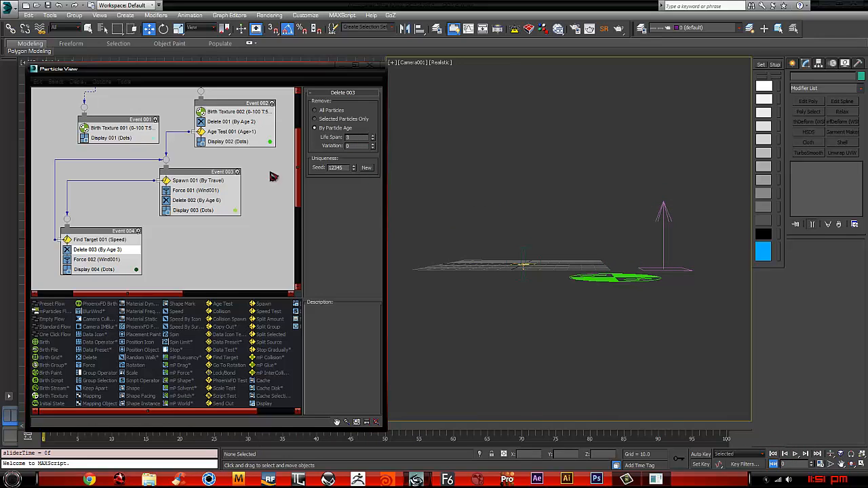
Set Delete 002's Life Span to 7, play the animation, and return to the first frame.
{"action": "left_click", "coordinate": [211, 200]}
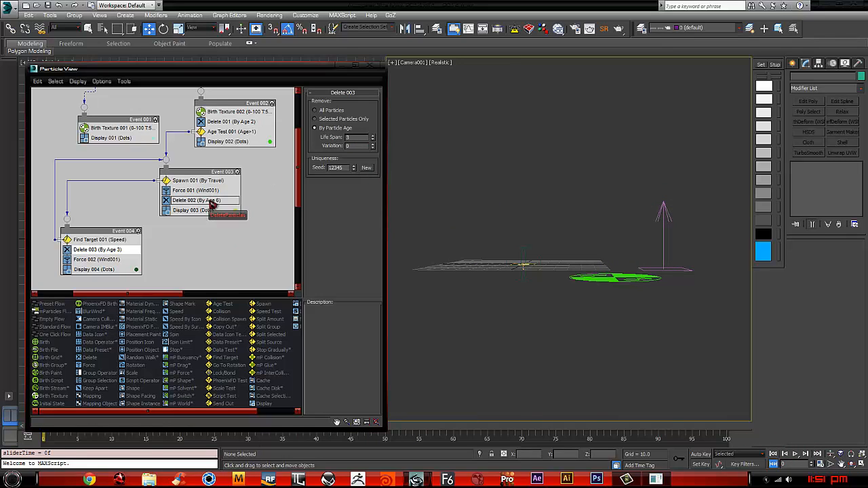
{"action": "left_click", "coordinate": [372, 135]}
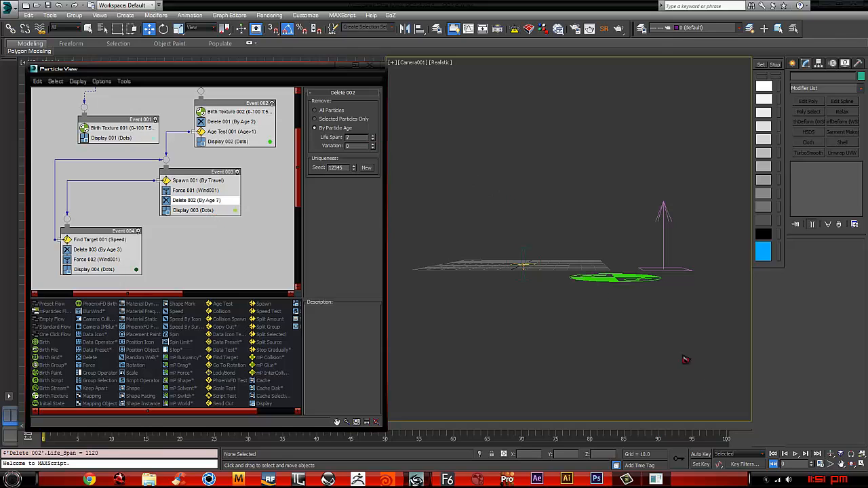
{"action": "left_click", "coordinate": [795, 453]}
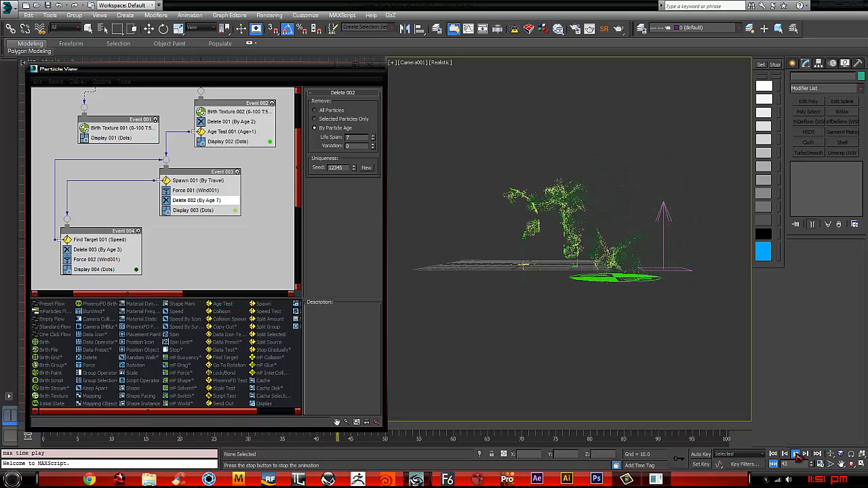
{"action": "left_click", "coordinate": [795, 453]}
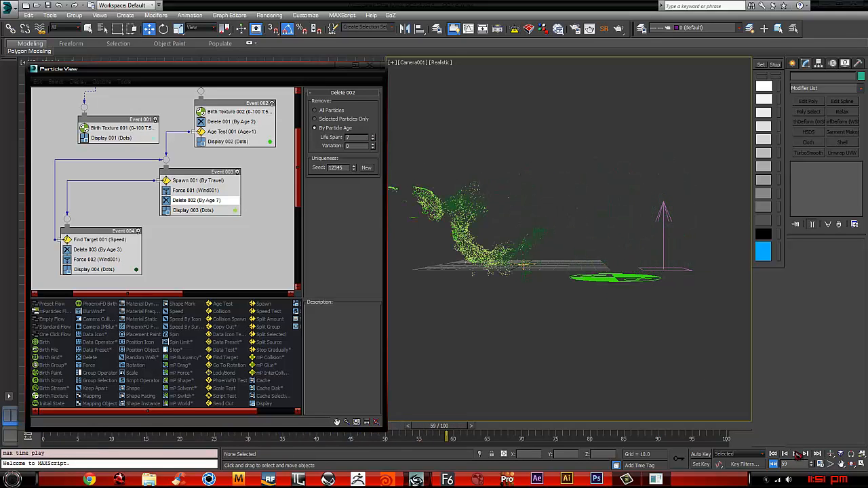
{"action": "left_click", "coordinate": [773, 453]}
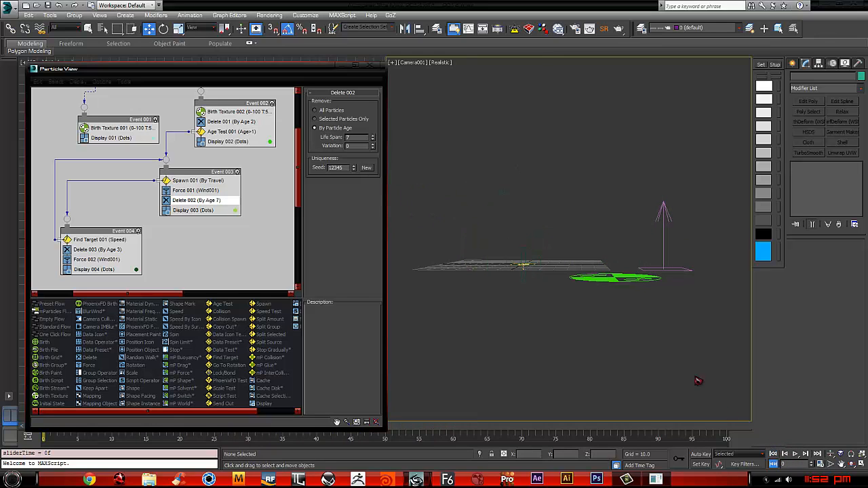
Turn on the PF_GeoEating particle system and unhide the disolved text object.
{"action": "middle_click_drag", "start_coordinate": [148, 114], "coordinate": [161, 195]}
{"action": "left_click", "coordinate": [180, 130]}
{"action": "right_click", "coordinate": [670, 171]}
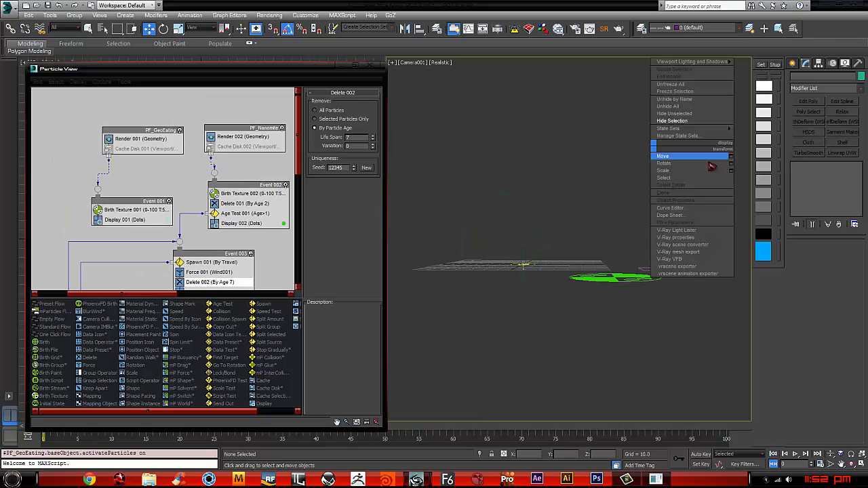
{"action": "left_click", "coordinate": [675, 99]}
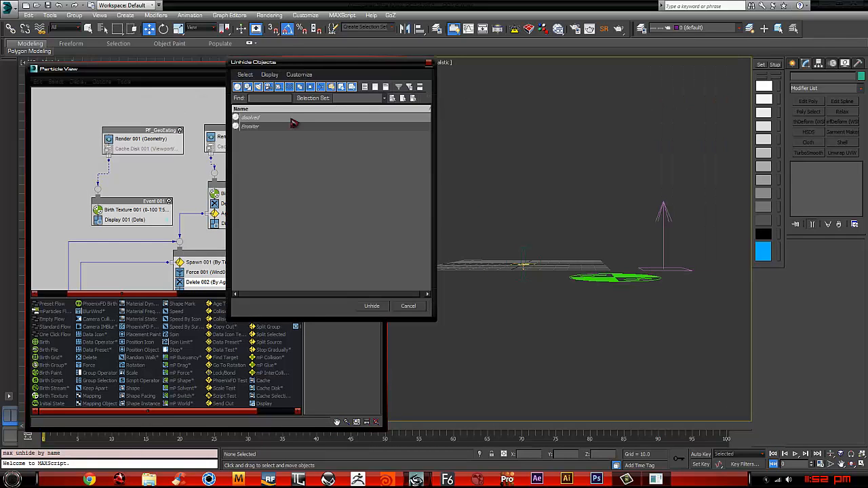
{"action": "left_click", "coordinate": [257, 119]}
{"action": "left_click", "coordinate": [372, 306]}
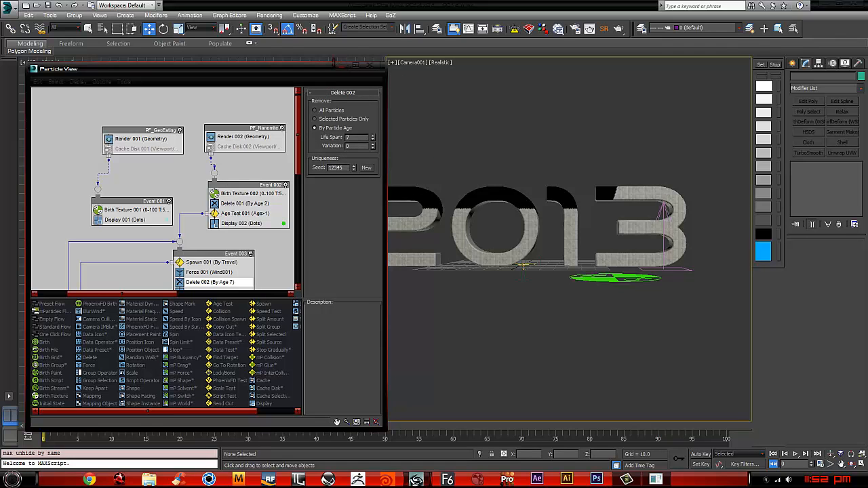
Switch the camera viewport's visual style from Realistic to Shaded, with the whole 2013 text in frame.
{"action": "left_click", "coordinate": [341, 66]}
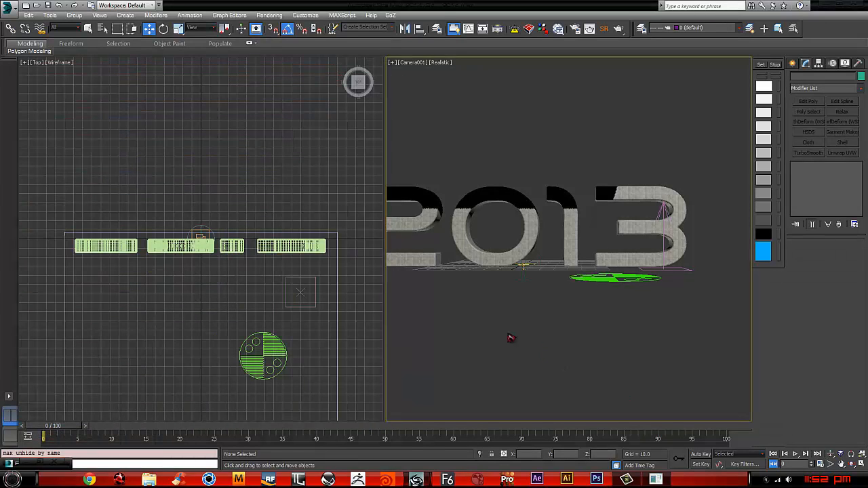
{"action": "key", "text": "6"}
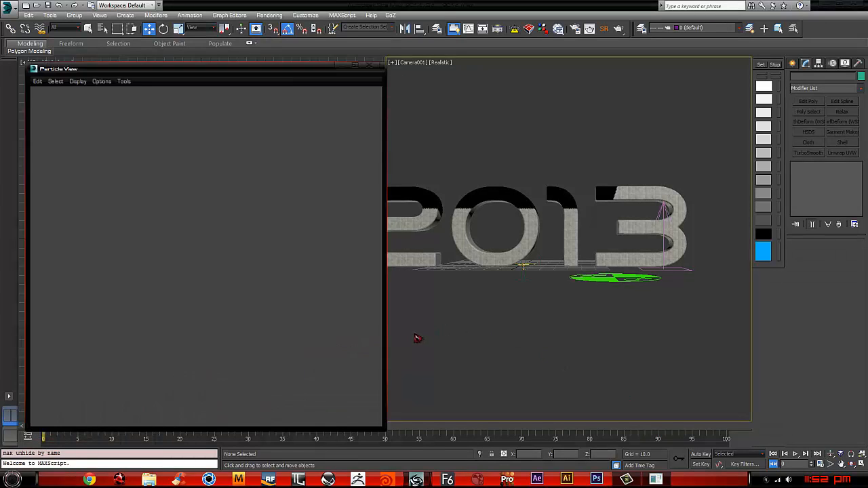
{"action": "middle_click_drag", "start_coordinate": [482, 160], "coordinate": [515, 184]}
{"action": "left_click", "coordinate": [417, 63]}
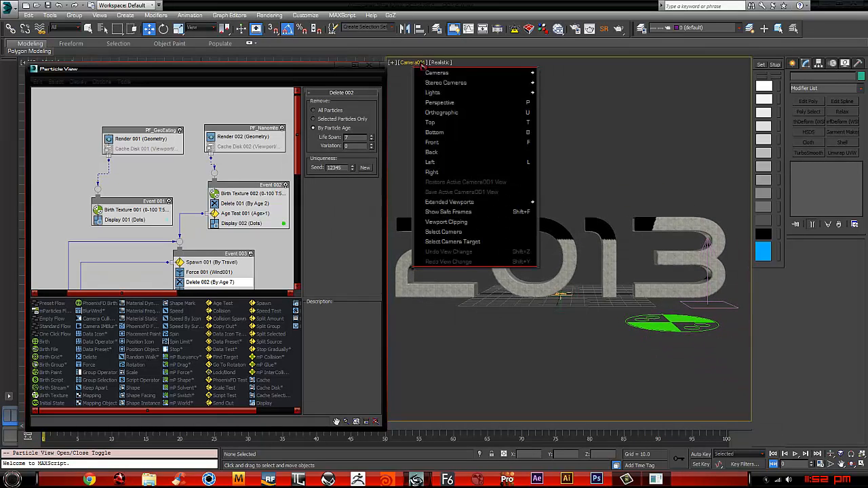
{"action": "left_click", "coordinate": [393, 63]}
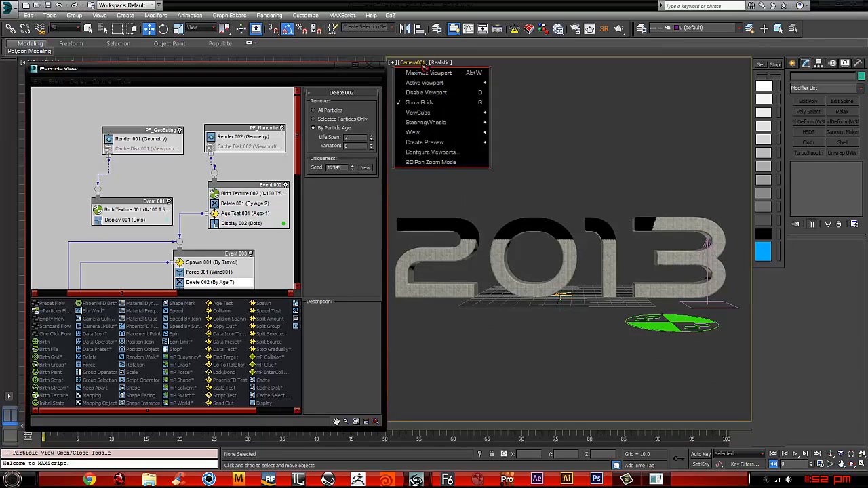
{"action": "left_click", "coordinate": [421, 63]}
{"action": "left_click", "coordinate": [441, 63]}
{"action": "left_click", "coordinate": [442, 63]}
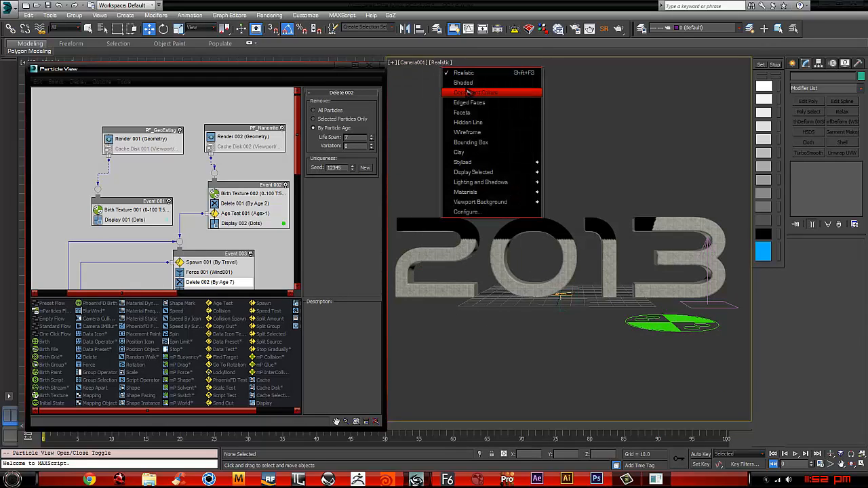
{"action": "left_click", "coordinate": [468, 83]}
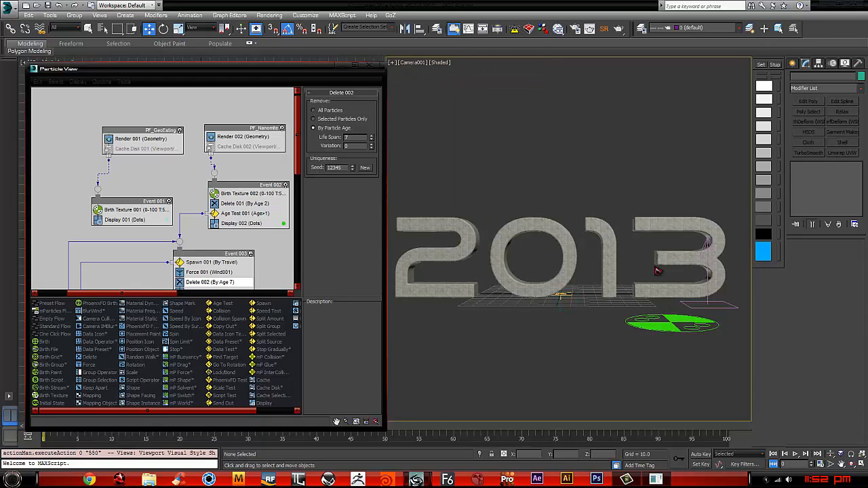
Play part of the text dissolve and set Display 001's particle type to None.
{"action": "left_click", "coordinate": [796, 455]}
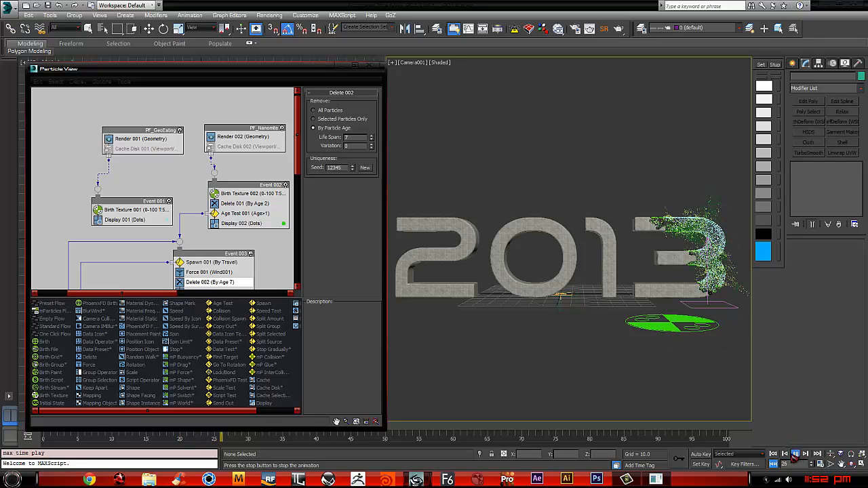
{"action": "left_click", "coordinate": [795, 454]}
{"action": "left_click", "coordinate": [127, 221]}
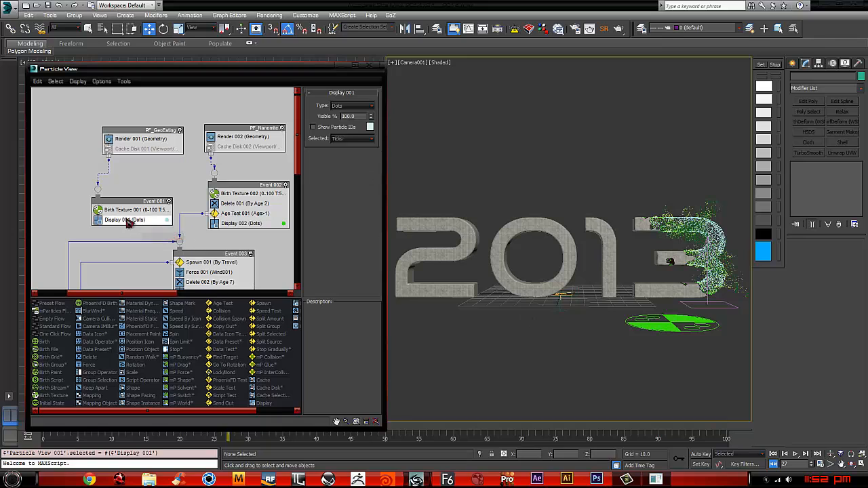
{"action": "left_click", "coordinate": [343, 107]}
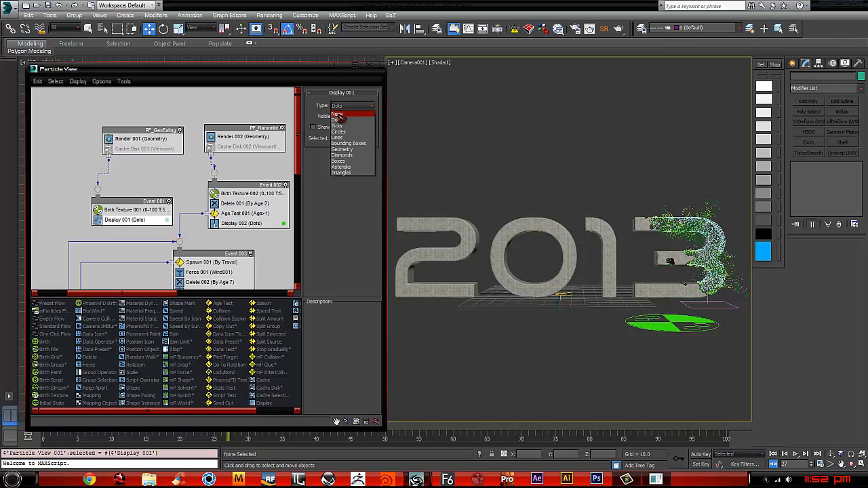
{"action": "left_click", "coordinate": [338, 114]}
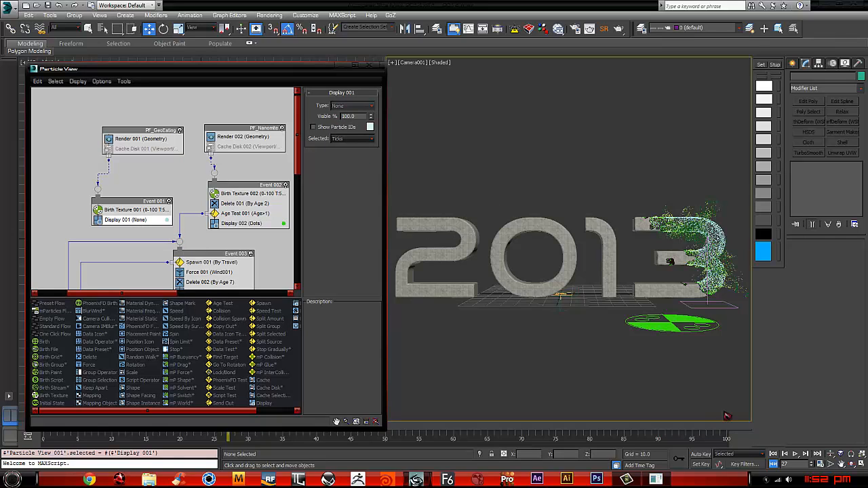
Play the animation to check the text dissolving together with the green particles, and return to the first frame.
{"action": "left_click", "coordinate": [792, 452]}
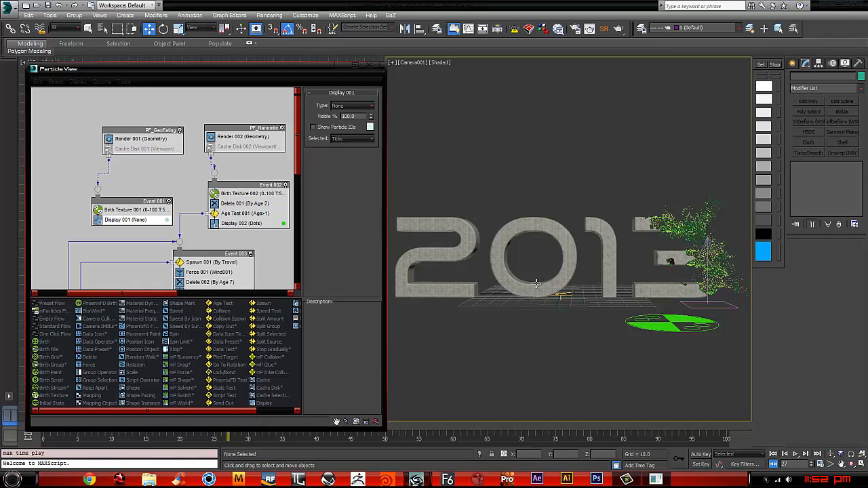
{"action": "left_click", "coordinate": [795, 454]}
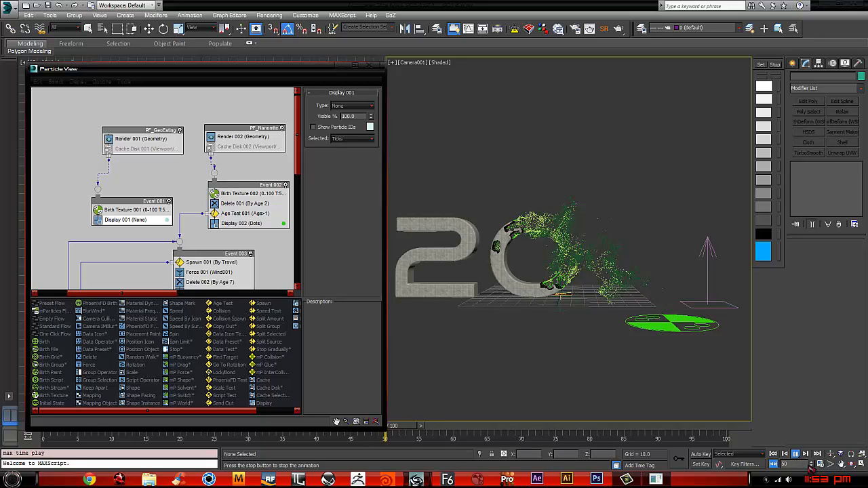
{"action": "left_click", "coordinate": [798, 453]}
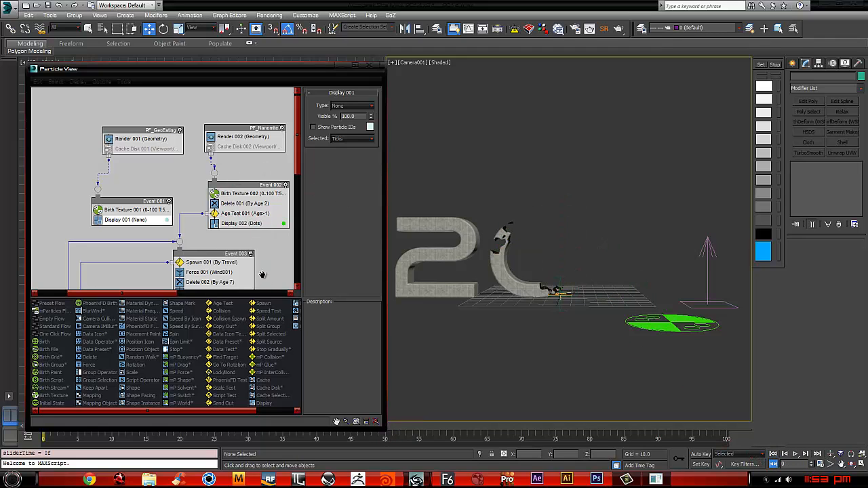
Set Delete 002's Life Span to 6 in Event 003.
{"action": "middle_click_drag", "start_coordinate": [261, 272], "coordinate": [248, 224]}
{"action": "left_click", "coordinate": [205, 236]}
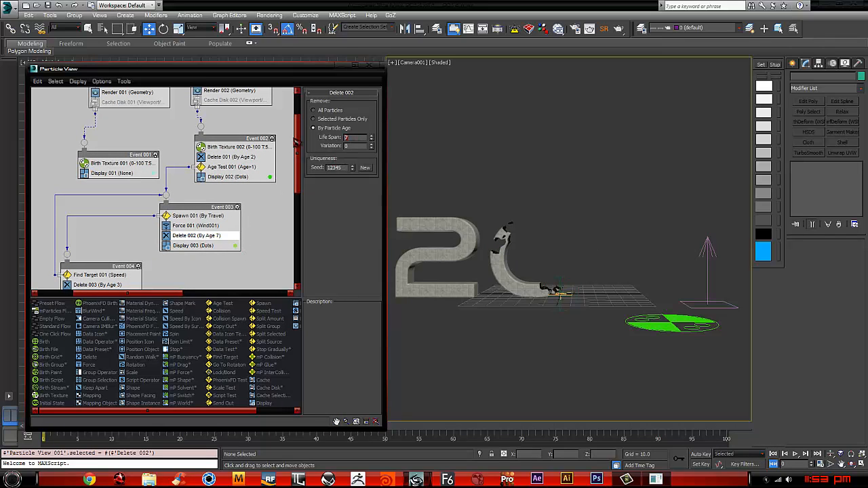
{"action": "type", "text": "6"}
{"action": "key", "text": "Return"}
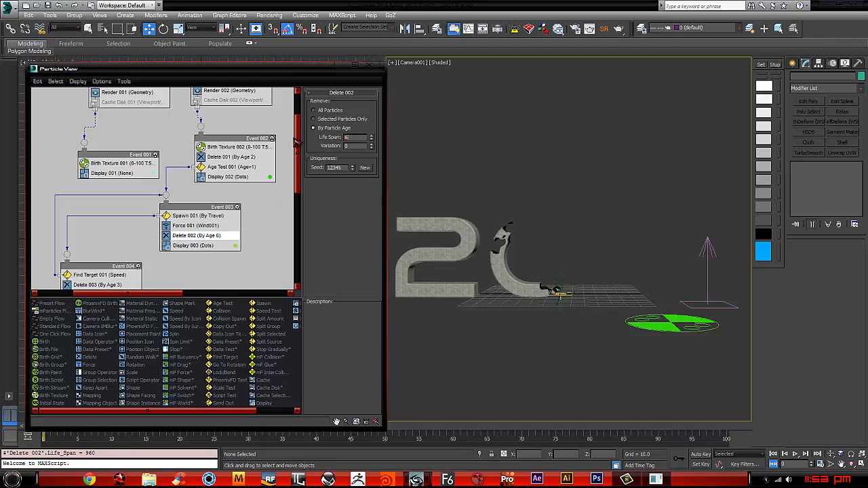
Select the disolved text object in the camera viewport and hide it.
{"action": "left_click", "coordinate": [463, 229]}
{"action": "right_click", "coordinate": [460, 231]}
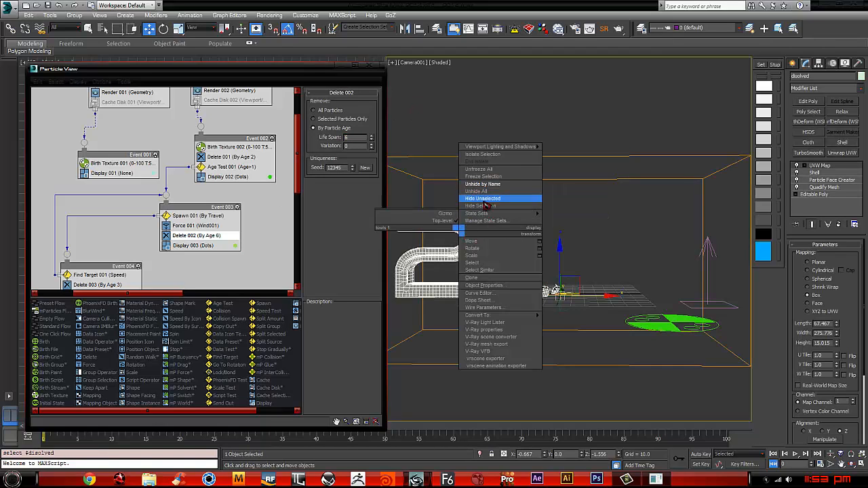
{"action": "left_click", "coordinate": [486, 205]}
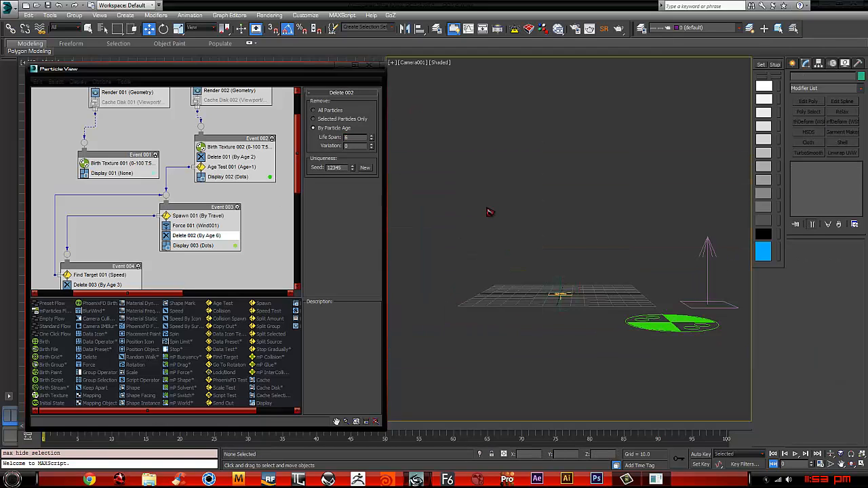
Play the animation from the start to review the particles without the text, and return to the first frame.
{"action": "left_click", "coordinate": [772, 453]}
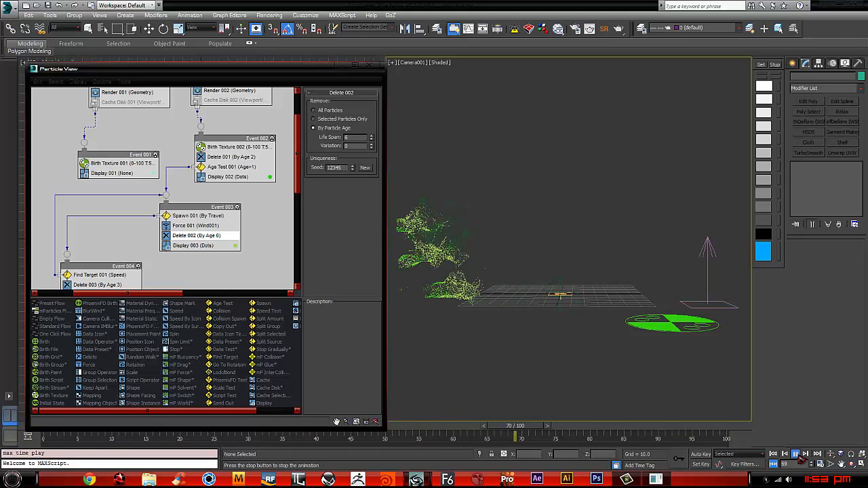
{"action": "left_click", "coordinate": [796, 454]}
{"action": "left_click", "coordinate": [773, 453]}
{"action": "left_click", "coordinate": [795, 453]}
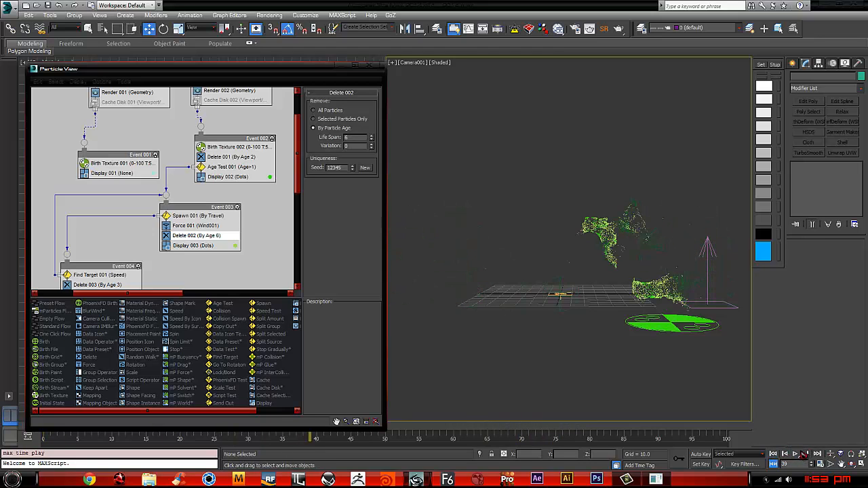
{"action": "middle_click_drag", "start_coordinate": [255, 169], "coordinate": [232, 189]}
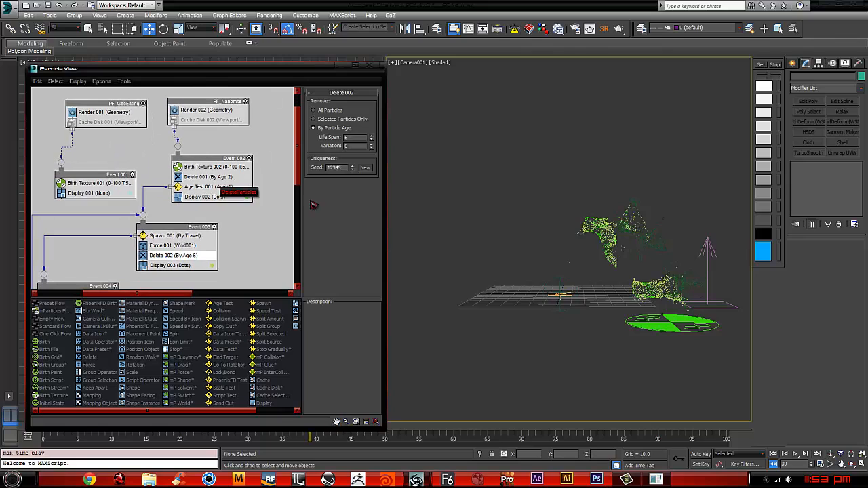
{"action": "left_click", "coordinate": [773, 454]}
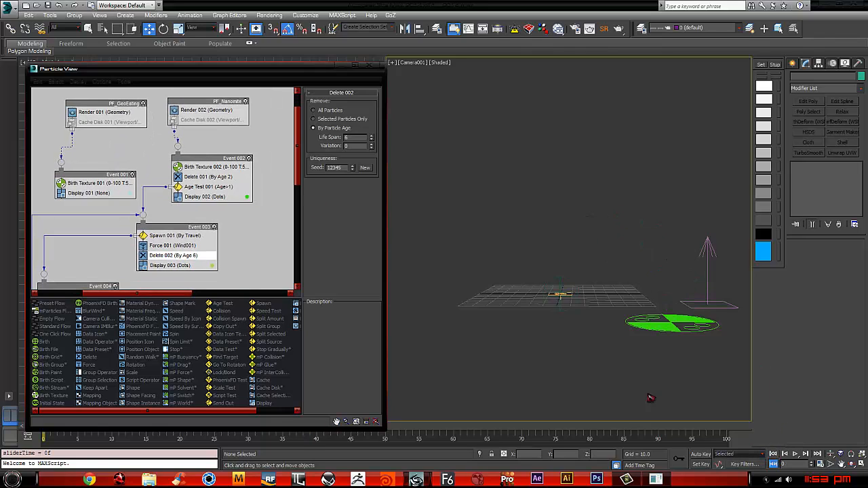
Append a Shape operator with the 3D Cube shape to the PF_Nanomite system.
{"action": "right_click", "coordinate": [207, 117]}
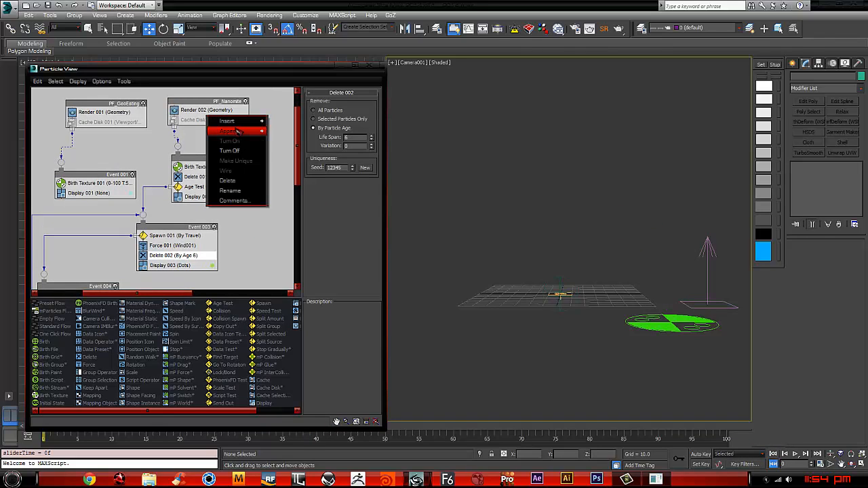
{"action": "mouse_move", "coordinate": [238, 130]}
{"action": "mouse_move", "coordinate": [308, 132]}
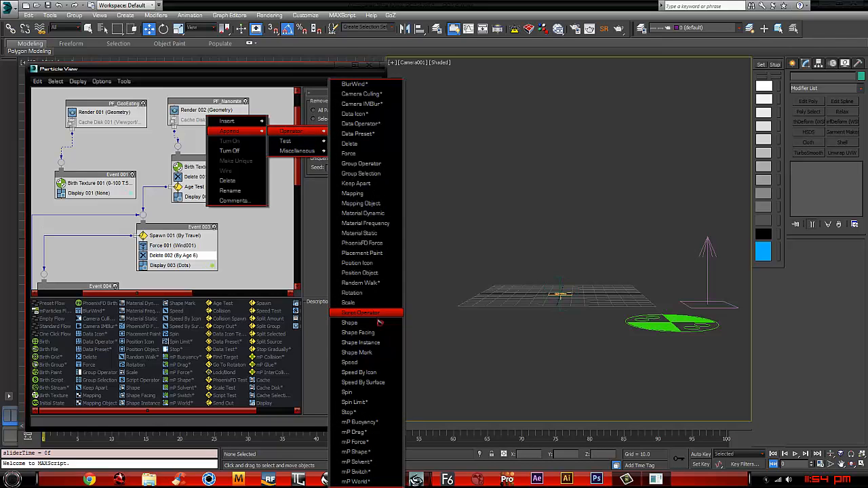
{"action": "left_click", "coordinate": [378, 322]}
{"action": "left_click", "coordinate": [210, 132]}
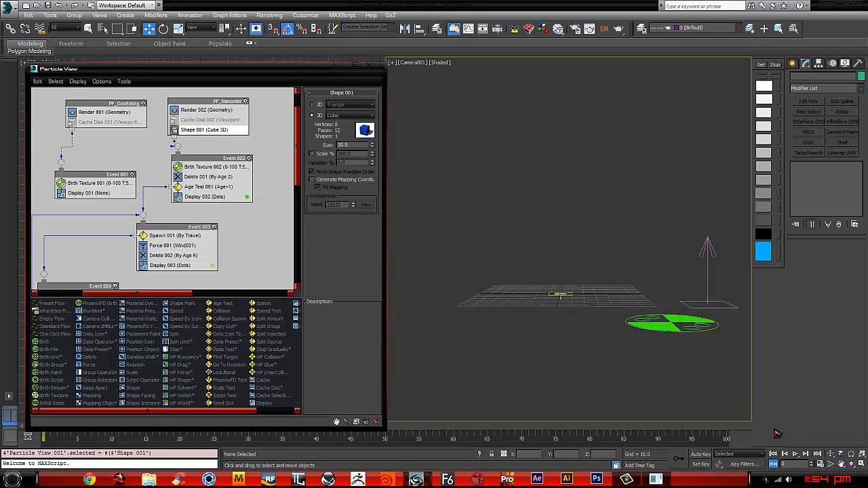
Set the display type of Display 002, Display 003 and Display 004 to Geometry.
{"action": "left_click", "coordinate": [215, 197]}
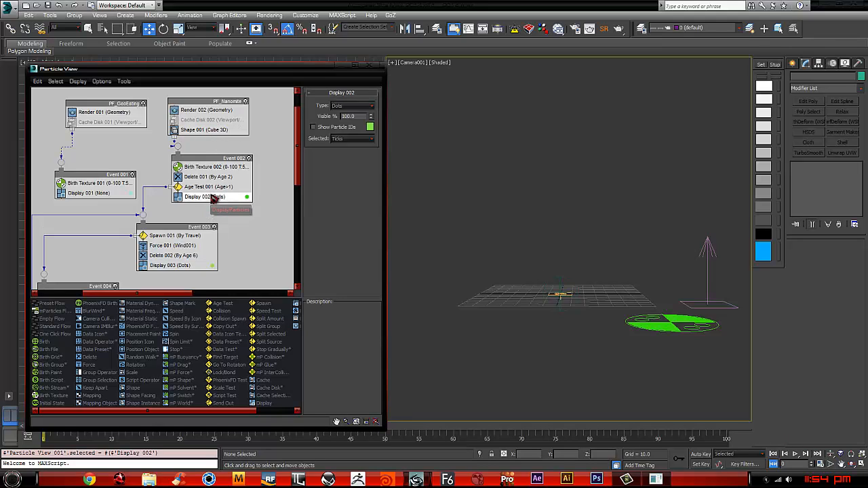
{"action": "left_click", "coordinate": [343, 106]}
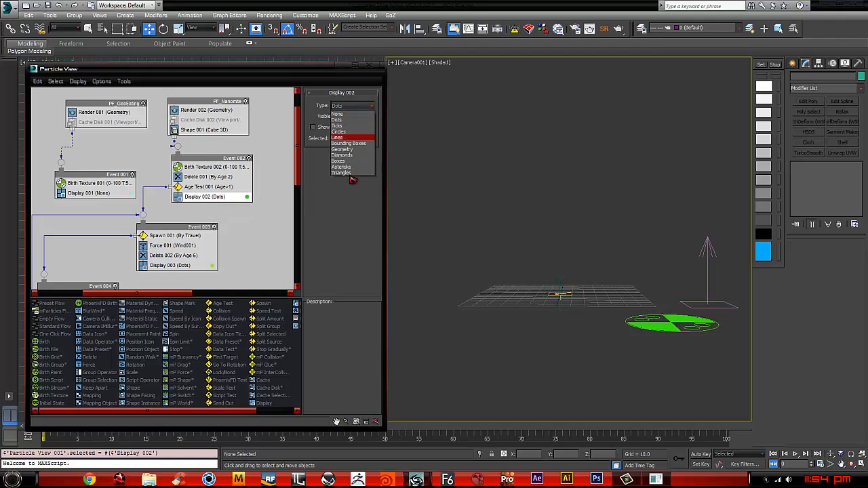
{"action": "left_click", "coordinate": [343, 149]}
{"action": "middle_click_drag", "start_coordinate": [244, 250], "coordinate": [268, 176]}
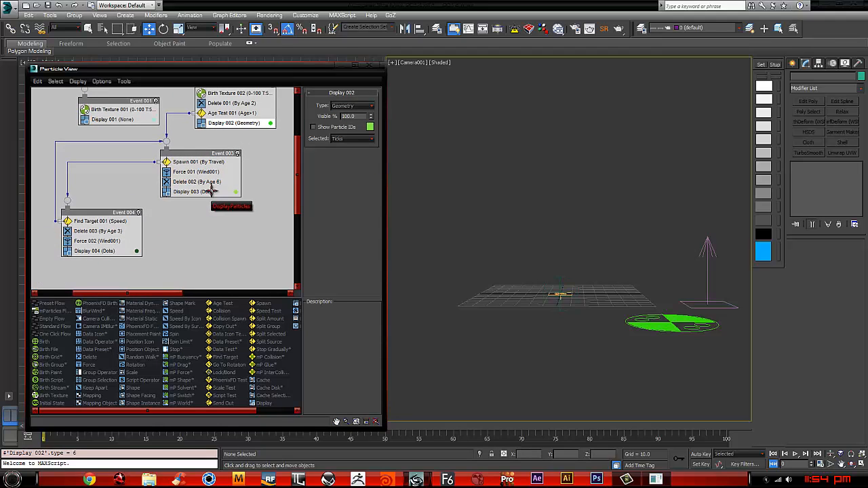
{"action": "left_click", "coordinate": [204, 191]}
{"action": "left_click", "coordinate": [346, 107]}
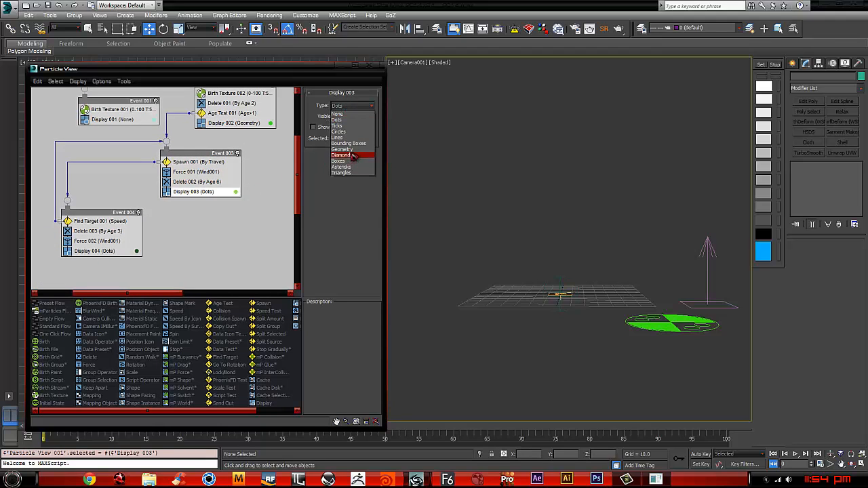
{"action": "left_click", "coordinate": [342, 149]}
{"action": "left_click", "coordinate": [111, 252]}
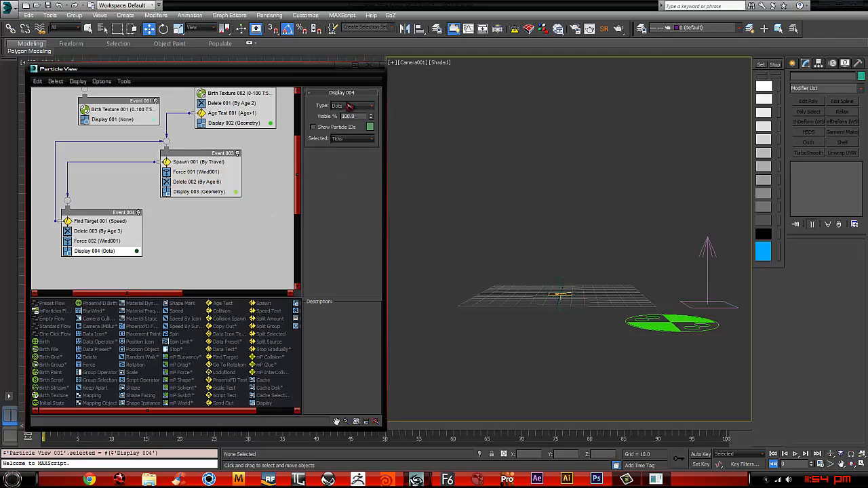
{"action": "left_click", "coordinate": [349, 106]}
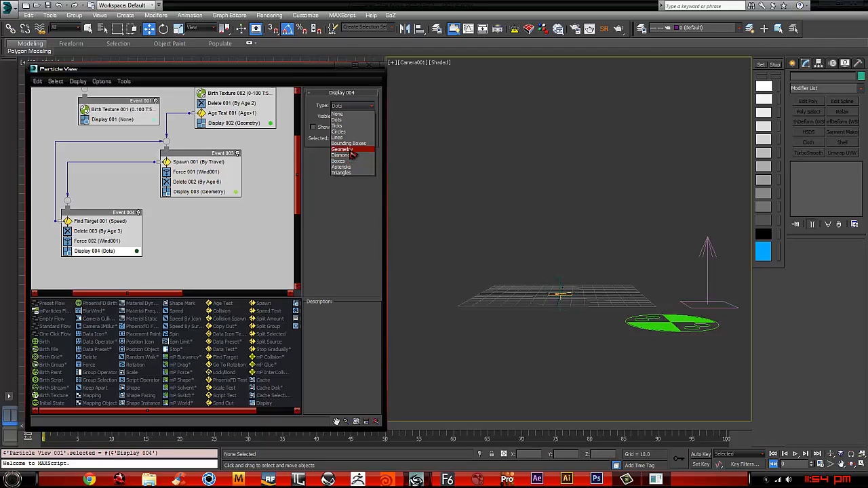
{"action": "left_click", "coordinate": [350, 150]}
Preview the cube particles in playback and reduce Shape 001's size, trying 0.1 and settling on 1.0.
{"action": "scroll", "coordinate": [233, 202], "scroll_direction": "up", "scroll_amount": 3}
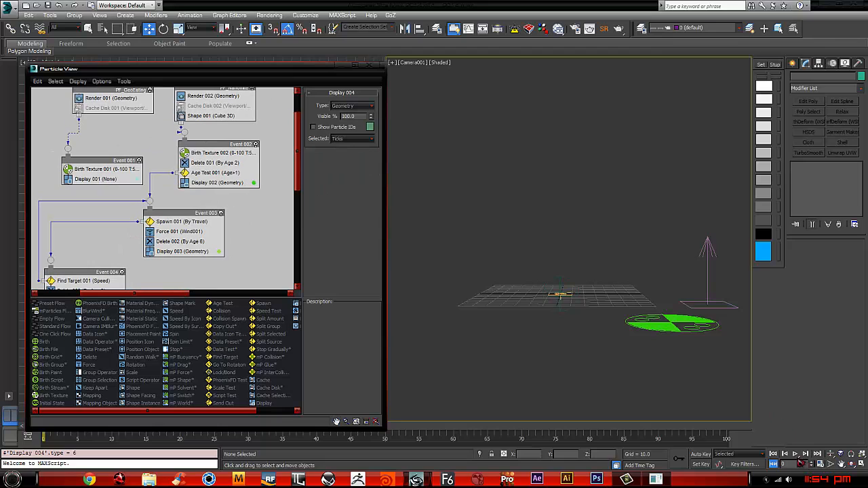
{"action": "left_click", "coordinate": [794, 454]}
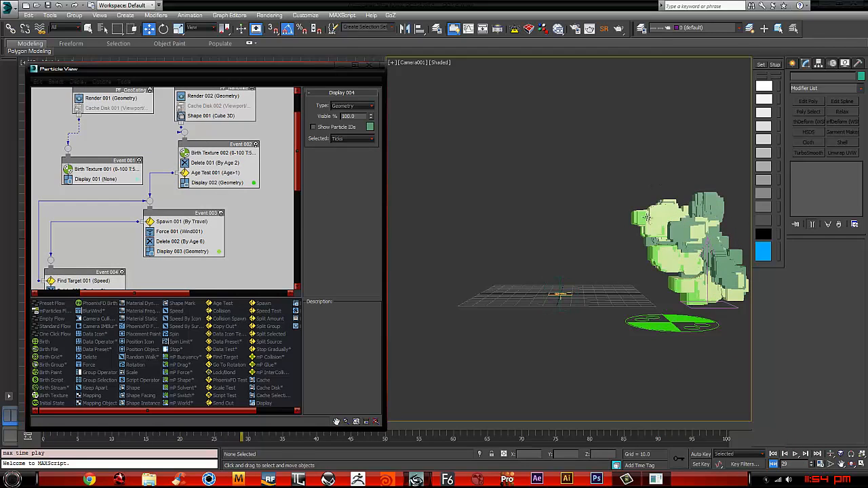
{"action": "middle_click_drag", "start_coordinate": [274, 117], "coordinate": [263, 141]}
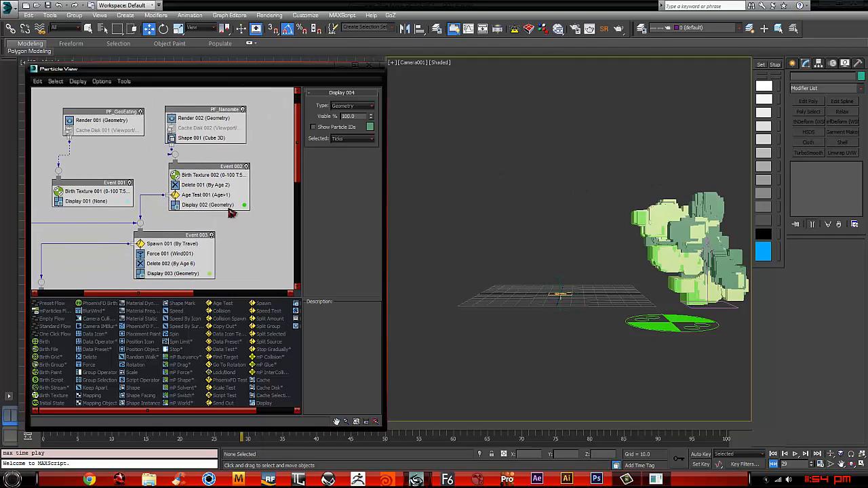
{"action": "left_click", "coordinate": [202, 137]}
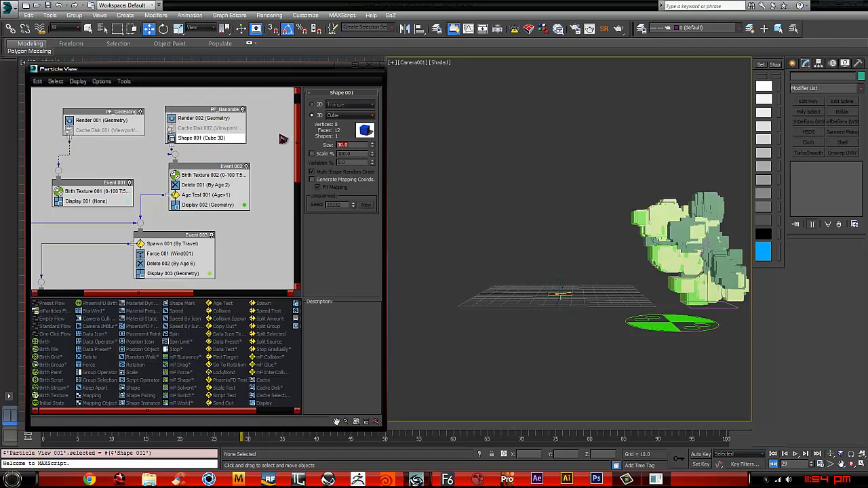
{"action": "key", "text": "Return"}
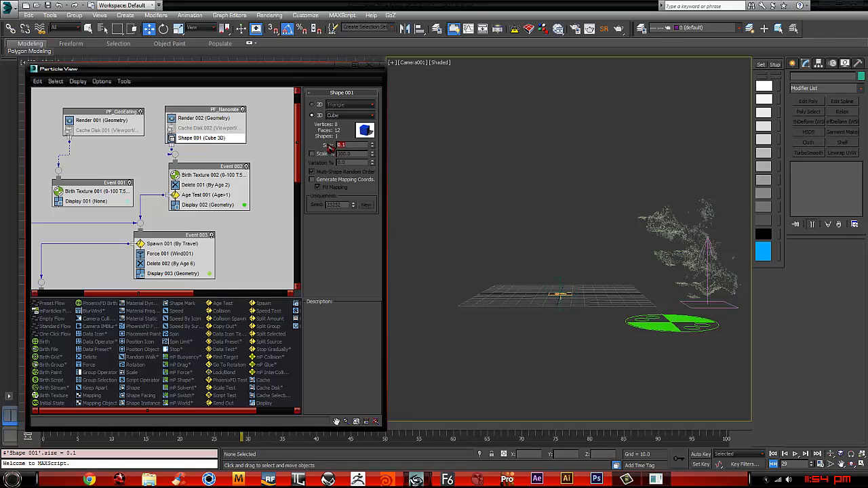
{"action": "key", "text": "Return"}
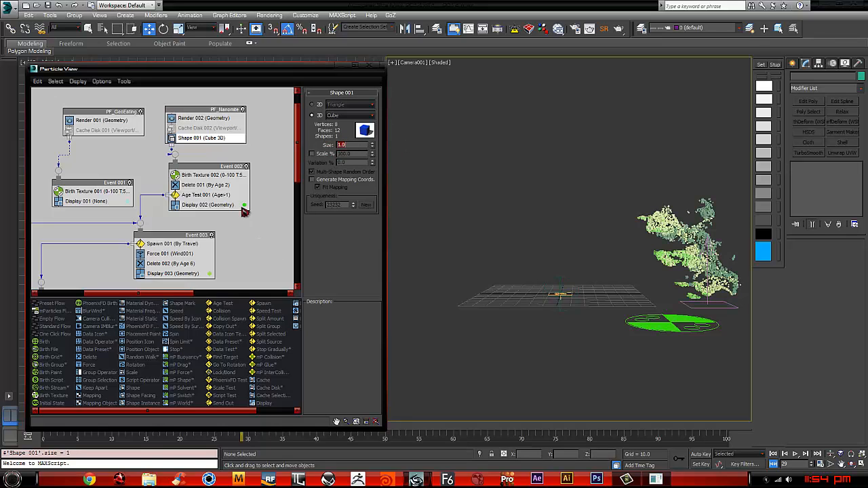
Append a Rotation operator to Event 002, place it directly below Birth Texture 002, and keep its Orientation Matrix at Random 3D.
{"action": "middle_click_drag", "start_coordinate": [202, 204], "coordinate": [205, 190]}
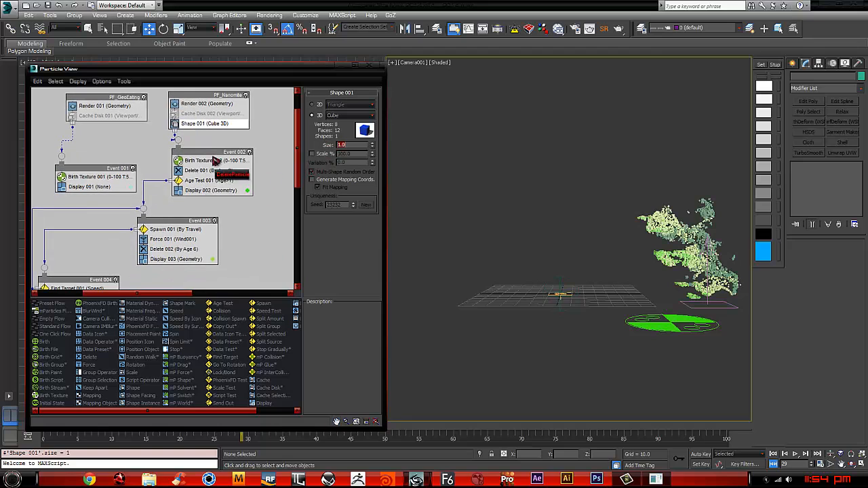
{"action": "right_click", "coordinate": [197, 179]}
{"action": "mouse_move", "coordinate": [222, 193]}
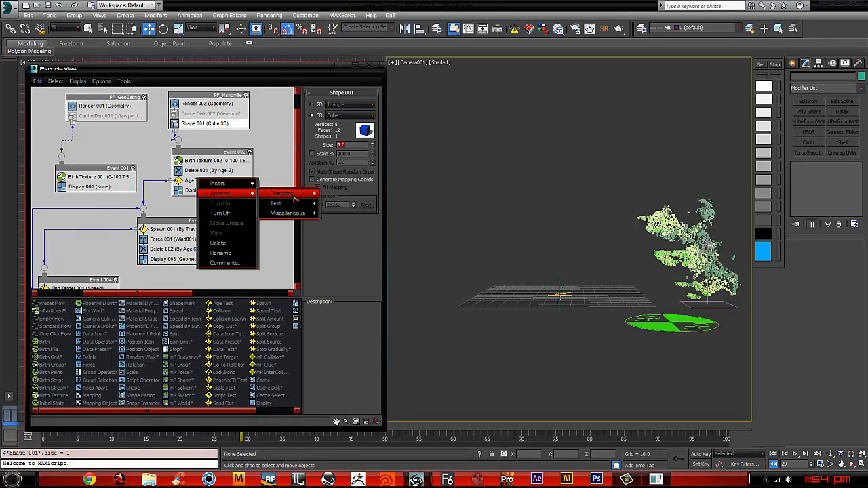
{"action": "mouse_move", "coordinate": [281, 194]}
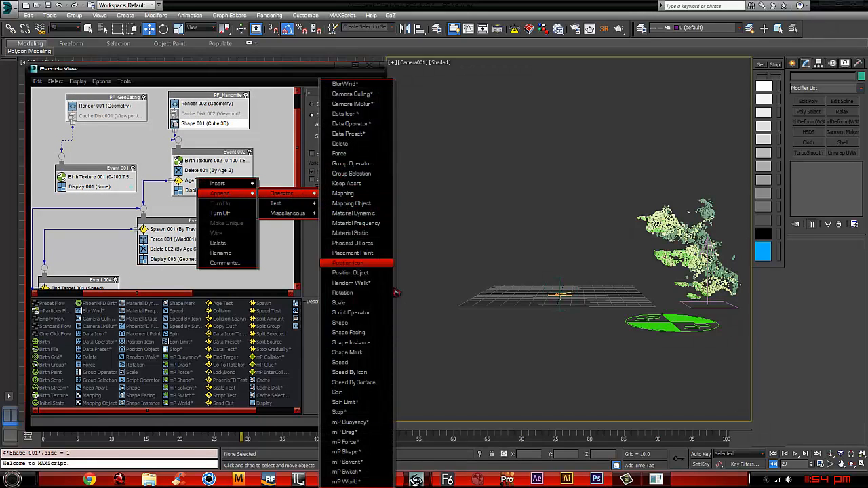
{"action": "left_click", "coordinate": [353, 295]}
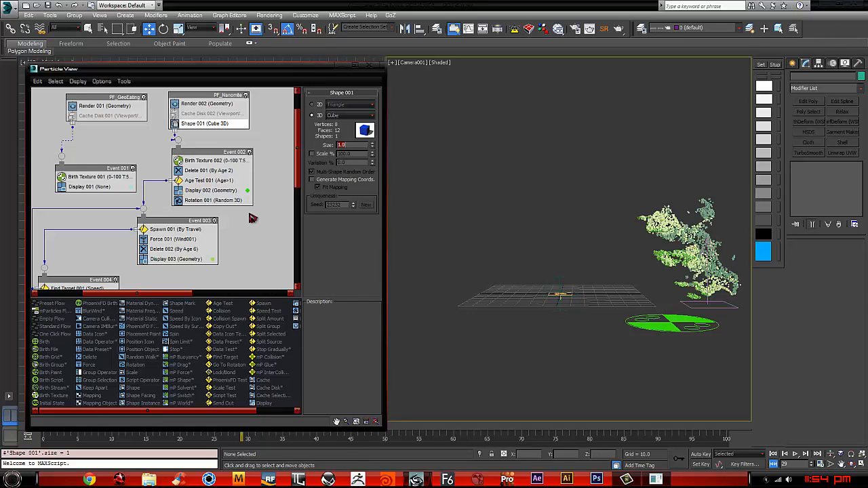
{"action": "left_click_drag", "start_coordinate": [202, 199], "coordinate": [209, 170]}
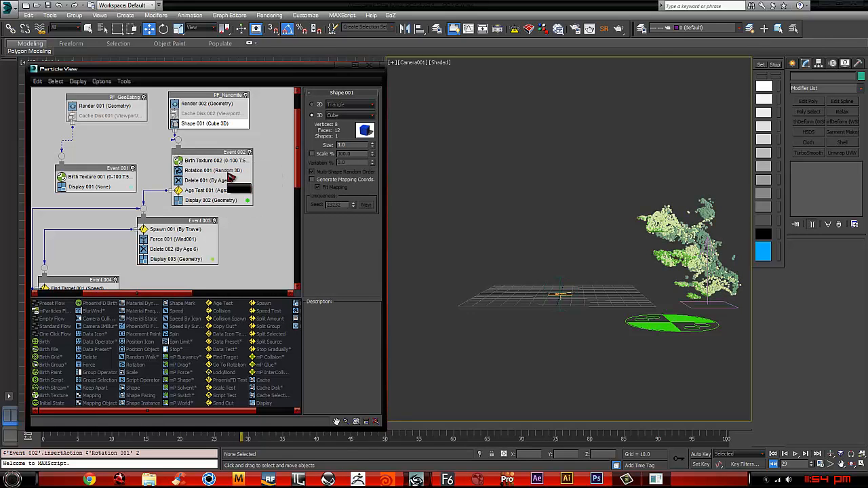
{"action": "left_click", "coordinate": [209, 172]}
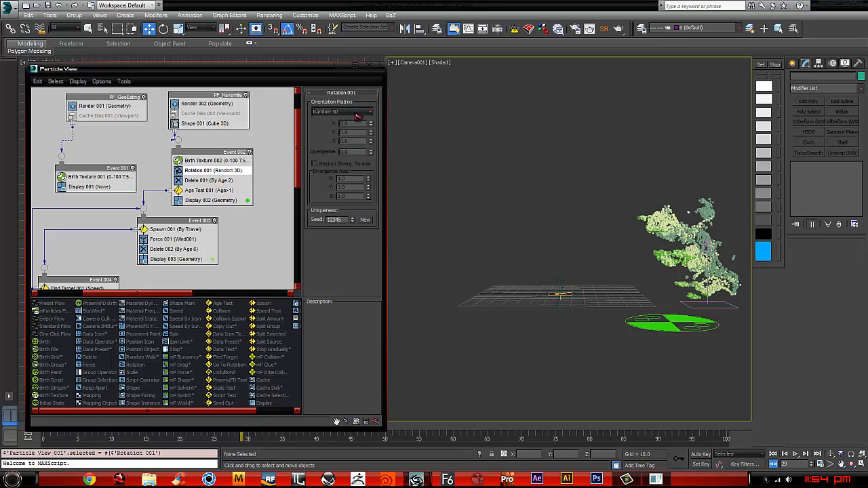
{"action": "left_click", "coordinate": [356, 114]}
{"action": "left_click", "coordinate": [355, 114]}
Add a Spin operator directly below Rotation 001 in Event 002 and play the animation to check the cubes' motion.
{"action": "right_click", "coordinate": [208, 181]}
{"action": "mouse_move", "coordinate": [234, 196]}
{"action": "mouse_move", "coordinate": [312, 198]}
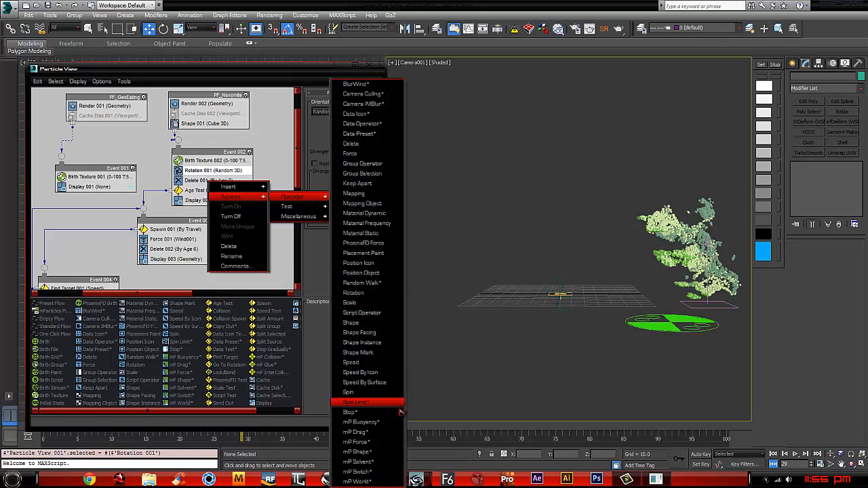
{"action": "left_click", "coordinate": [369, 392]}
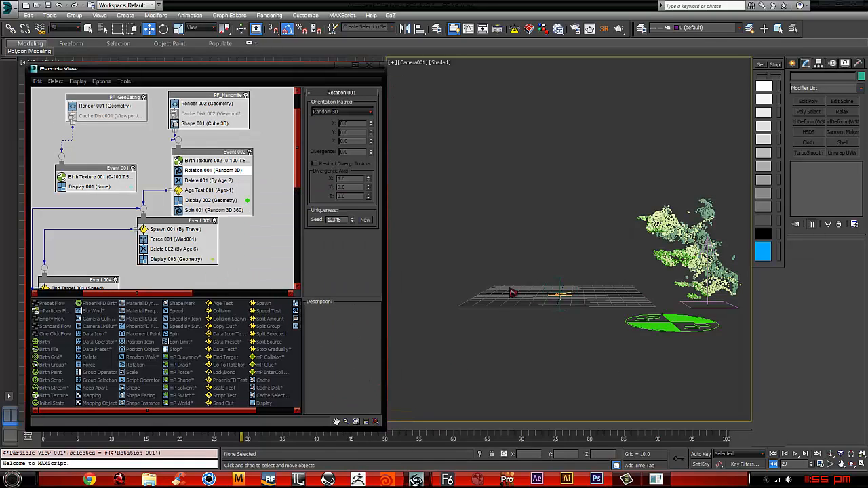
{"action": "left_click_drag", "start_coordinate": [208, 210], "coordinate": [199, 166]}
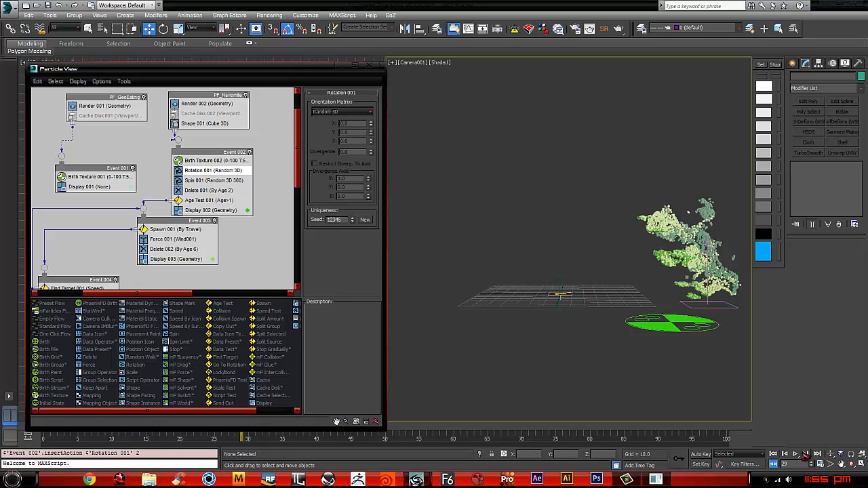
{"action": "left_click", "coordinate": [796, 454]}
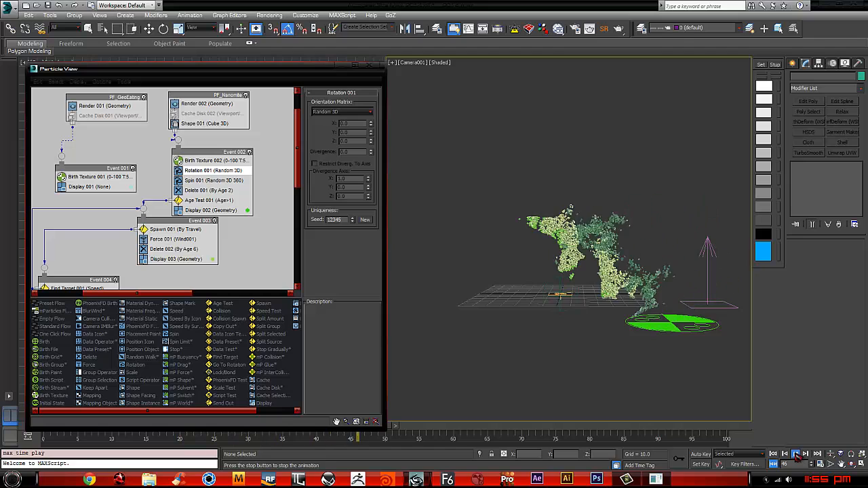
{"action": "left_click", "coordinate": [796, 454]}
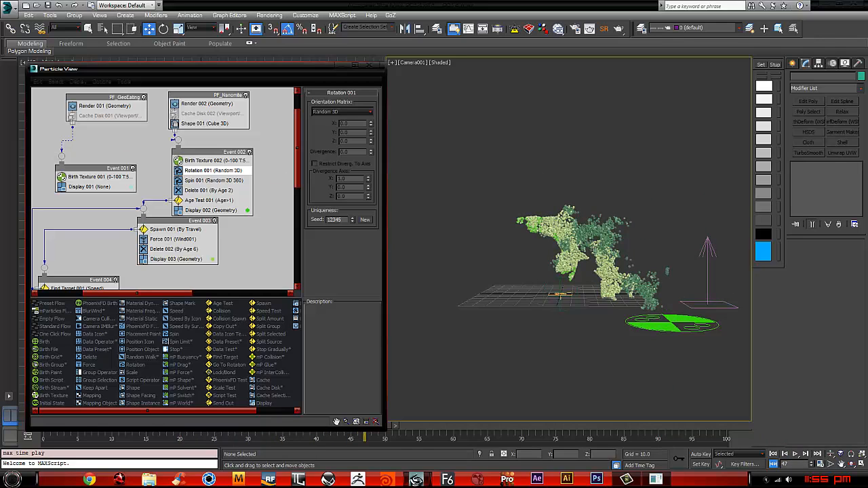
Append a Material Static operator to the PF_Nanomite system below Shape 001.
{"action": "right_click", "coordinate": [201, 129]}
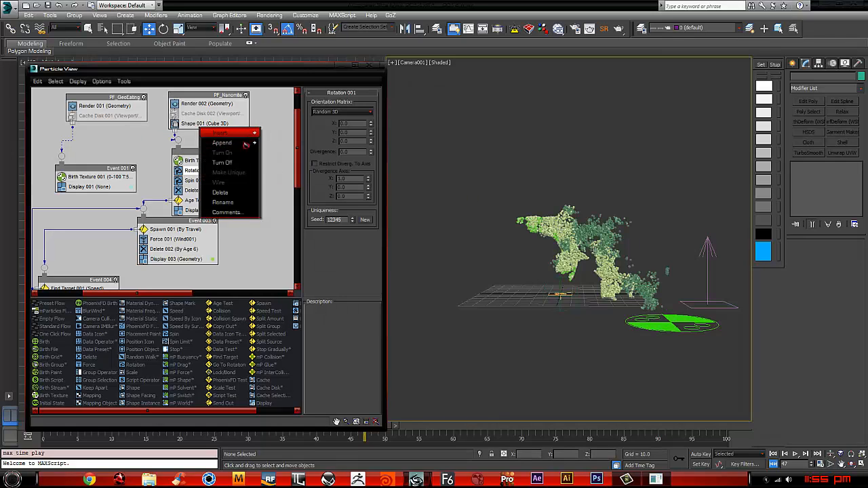
{"action": "mouse_move", "coordinate": [227, 143]}
{"action": "mouse_move", "coordinate": [286, 144]}
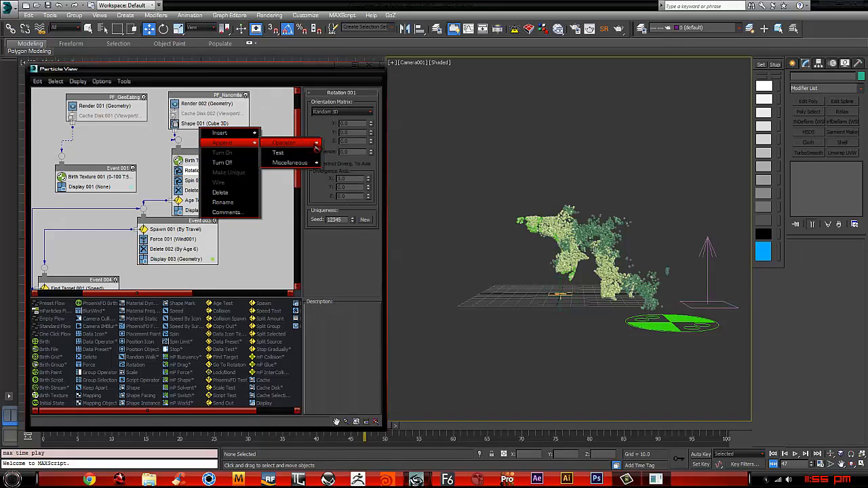
{"action": "mouse_move", "coordinate": [316, 147]}
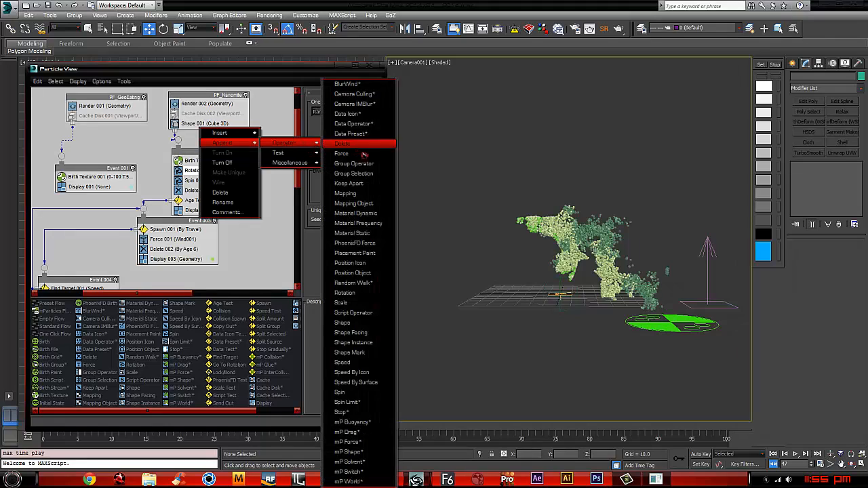
{"action": "left_click", "coordinate": [369, 236]}
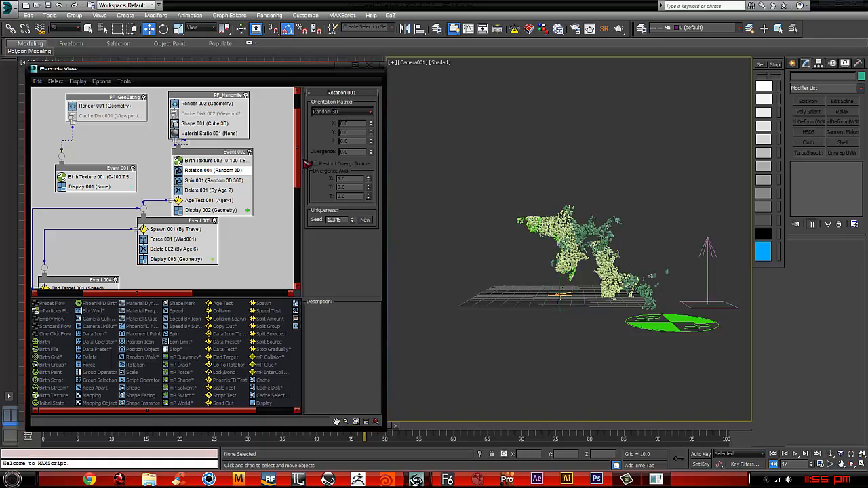
Open the Material Editor and examine the Particle Age map in the diffuse slot of the green 08 - Default material.
{"action": "key", "text": "m"}
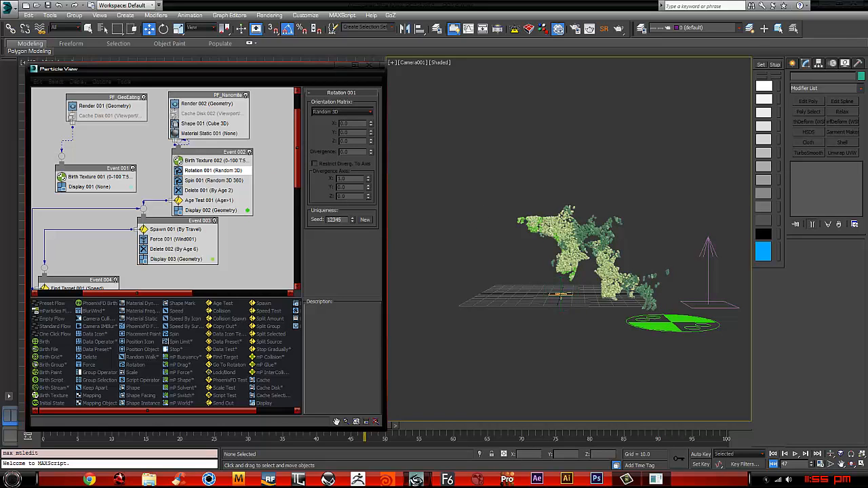
{"action": "left_click", "coordinate": [558, 30]}
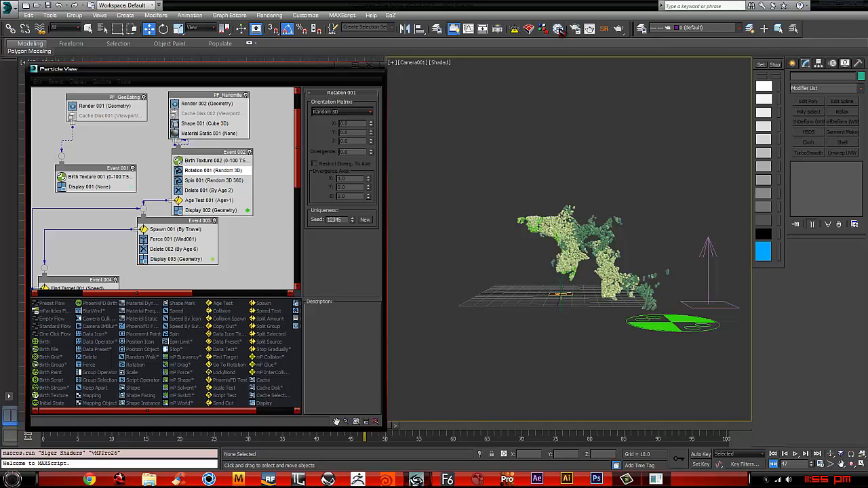
{"action": "left_click", "coordinate": [437, 21]}
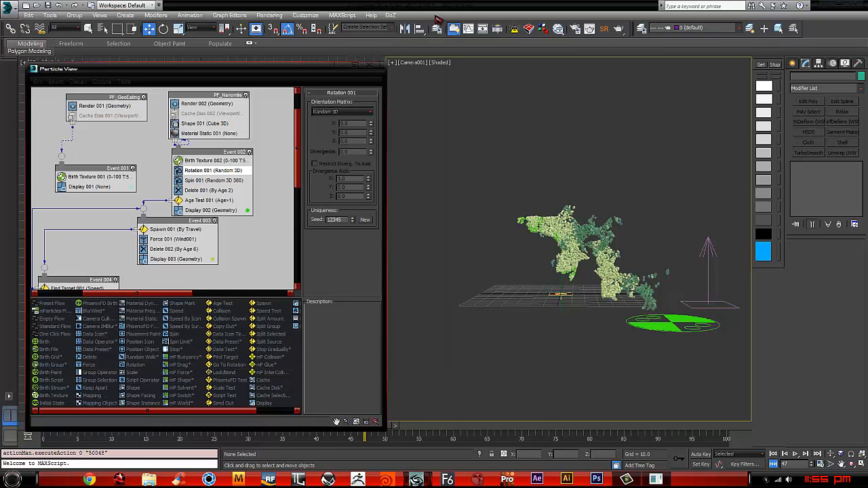
{"action": "left_click_drag", "start_coordinate": [557, 28], "coordinate": [558, 47]}
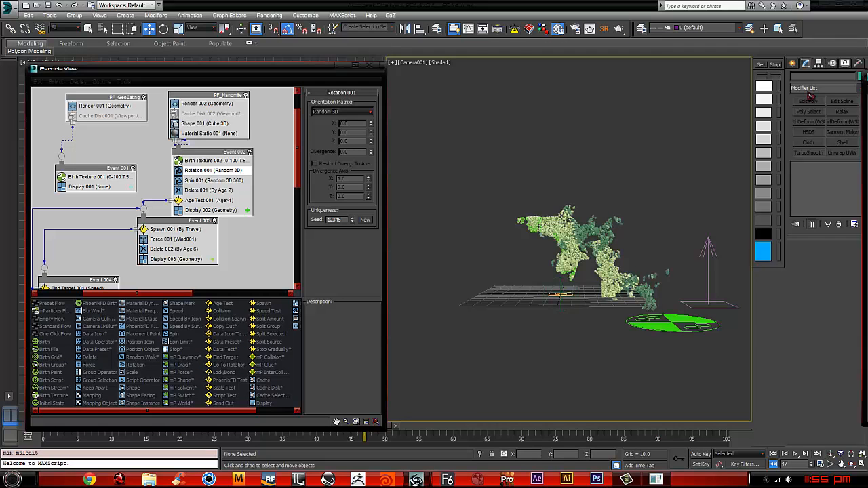
{"action": "left_click", "coordinate": [592, 146]}
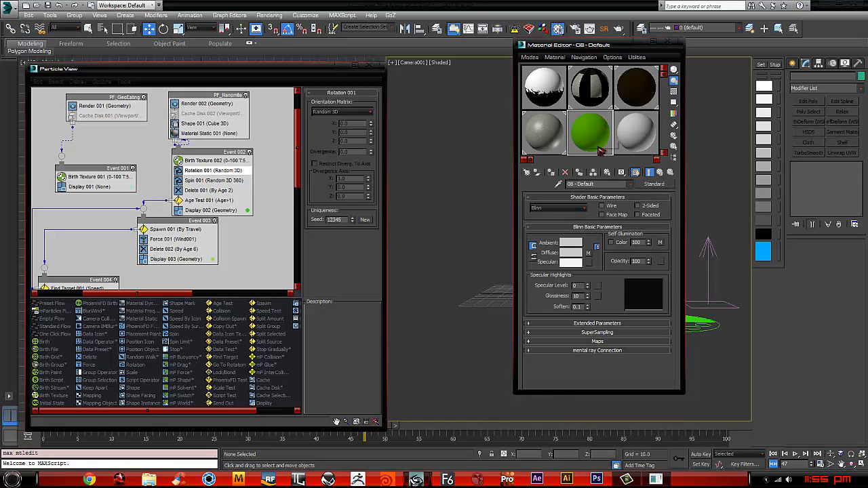
{"action": "left_click", "coordinate": [590, 252]}
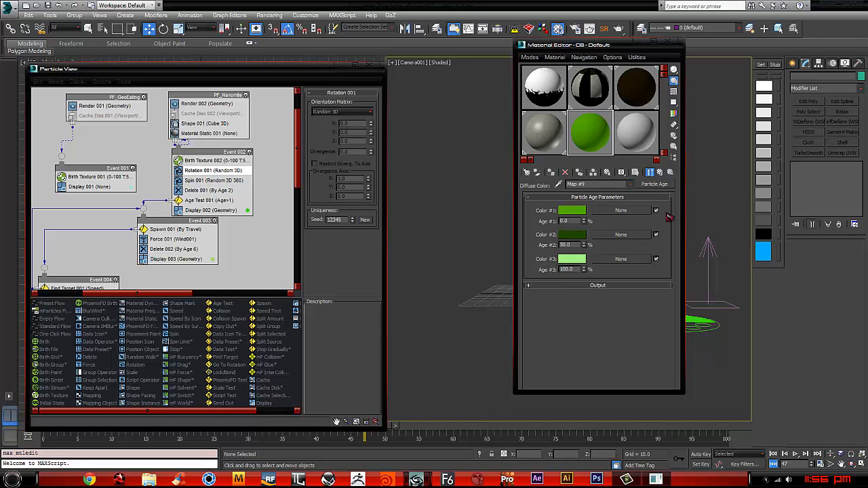
{"action": "left_click", "coordinate": [671, 174]}
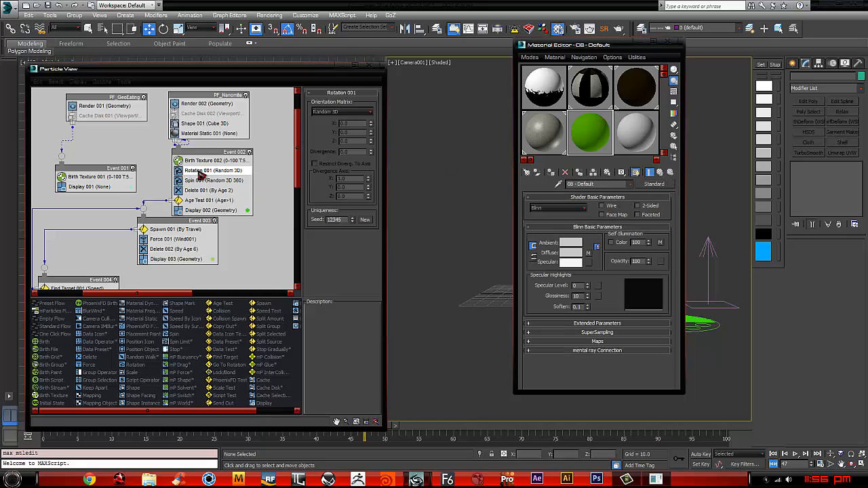
Assign the green 08 - Default material to Material Static 001 as an instance and preview the particles in playback.
{"action": "left_click", "coordinate": [203, 134]}
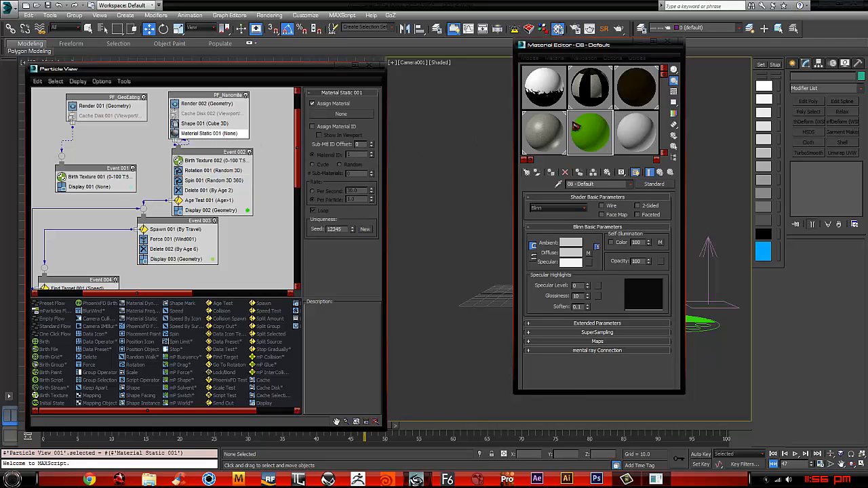
{"action": "left_click_drag", "start_coordinate": [575, 126], "coordinate": [343, 113]}
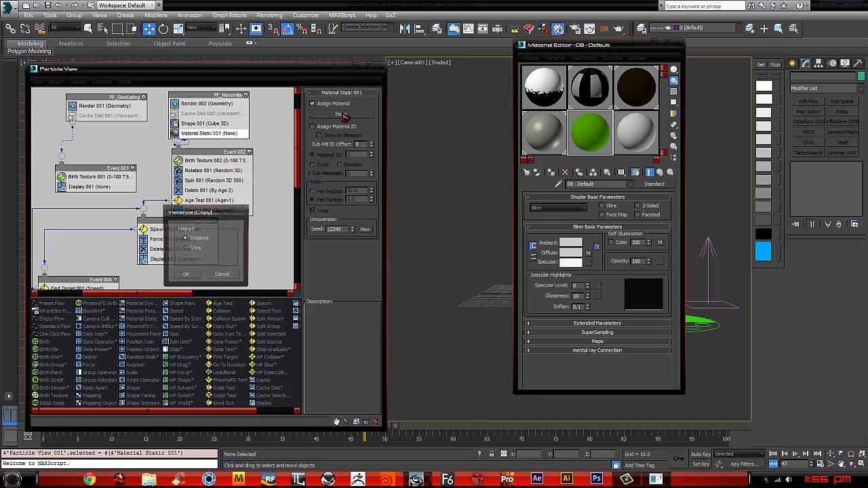
{"action": "left_click", "coordinate": [190, 276]}
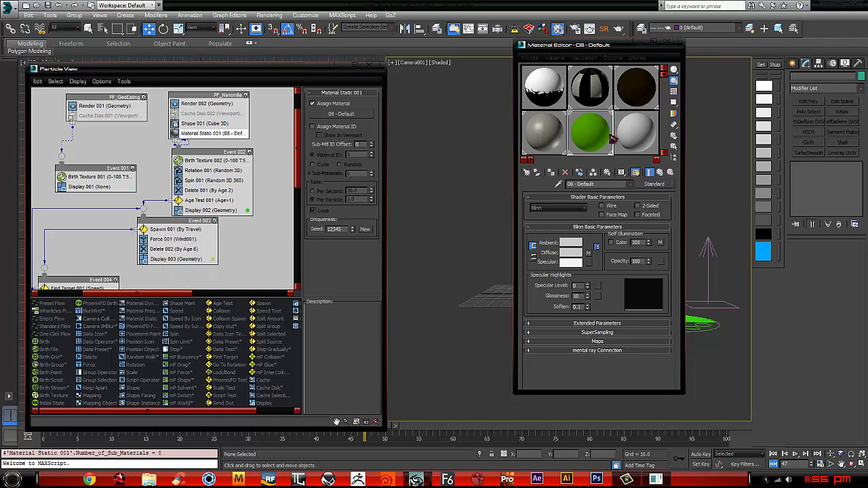
{"action": "left_click", "coordinate": [640, 43]}
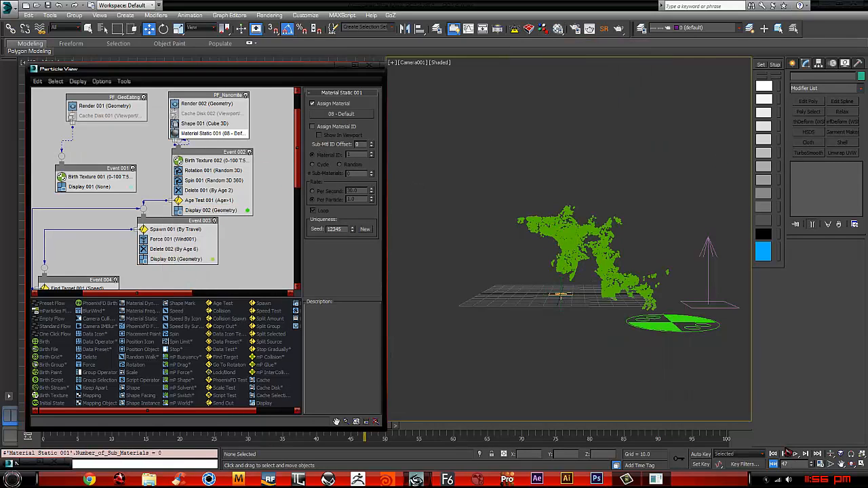
{"action": "left_click", "coordinate": [796, 454]}
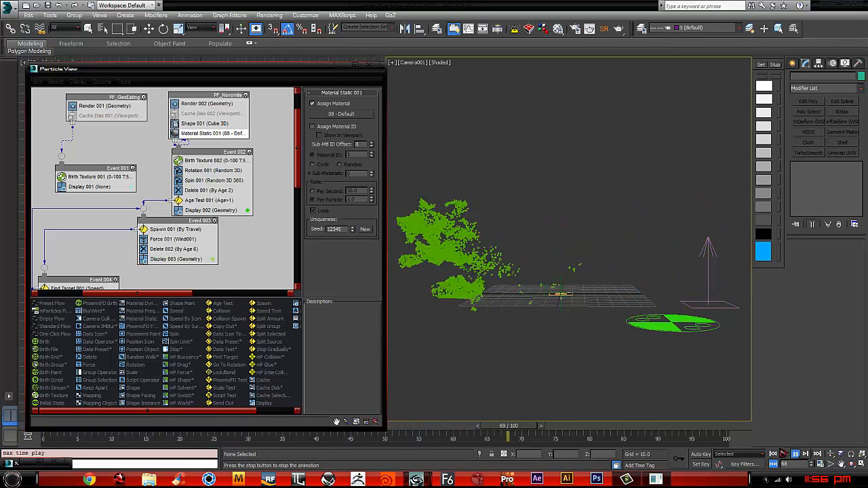
{"action": "left_click", "coordinate": [773, 454]}
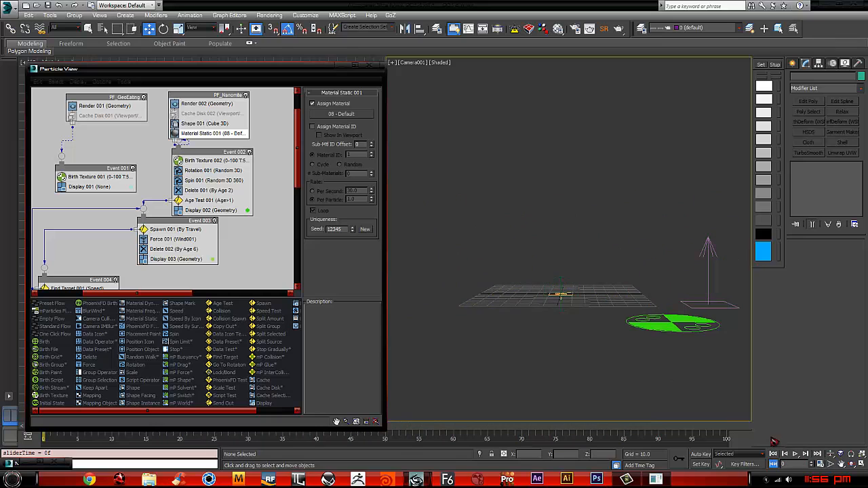
Unhide all objects, hide the Emitter text mesh, and play the animation to check the green particles against the 2013 text.
{"action": "right_click", "coordinate": [588, 217]}
{"action": "left_click", "coordinate": [607, 176]}
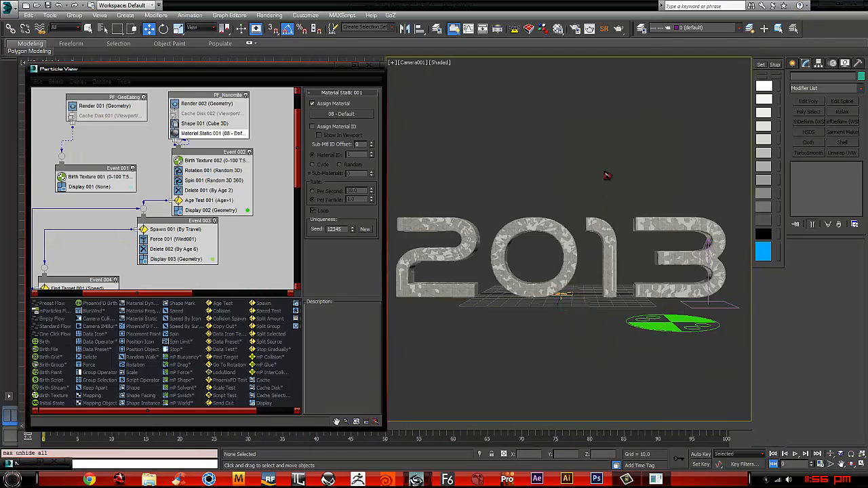
{"action": "left_click", "coordinate": [611, 259]}
{"action": "right_click", "coordinate": [544, 226]}
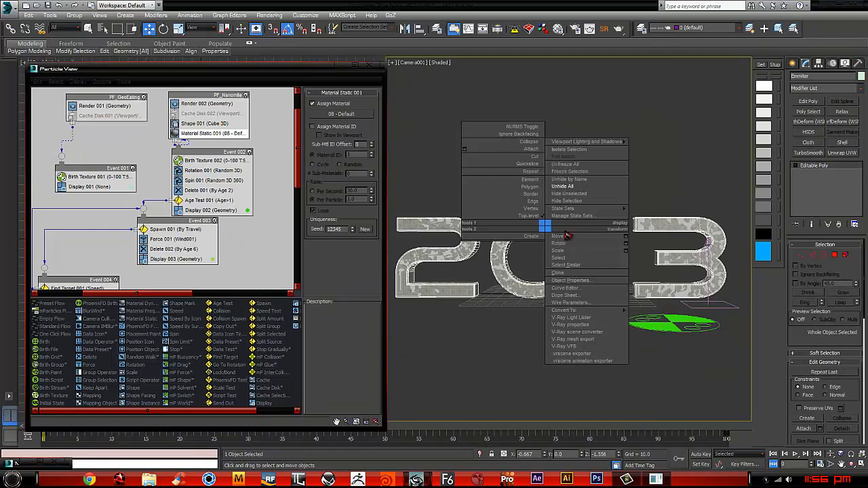
{"action": "left_click", "coordinate": [567, 201]}
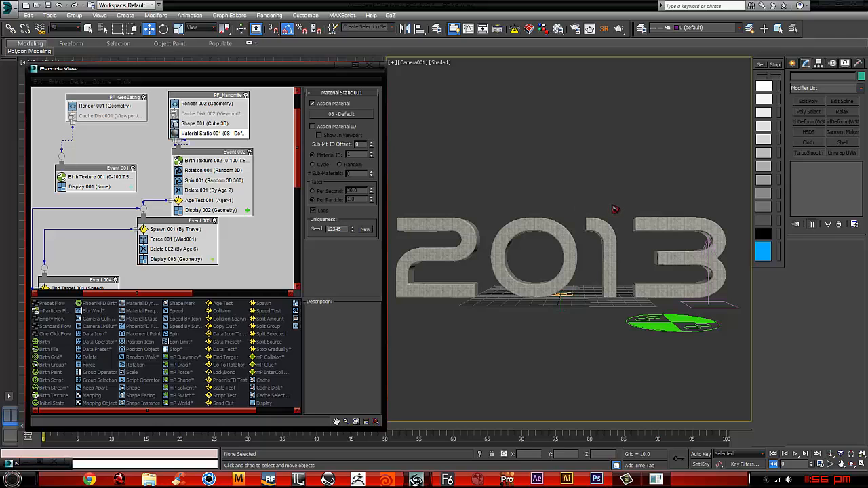
{"action": "left_click", "coordinate": [795, 455]}
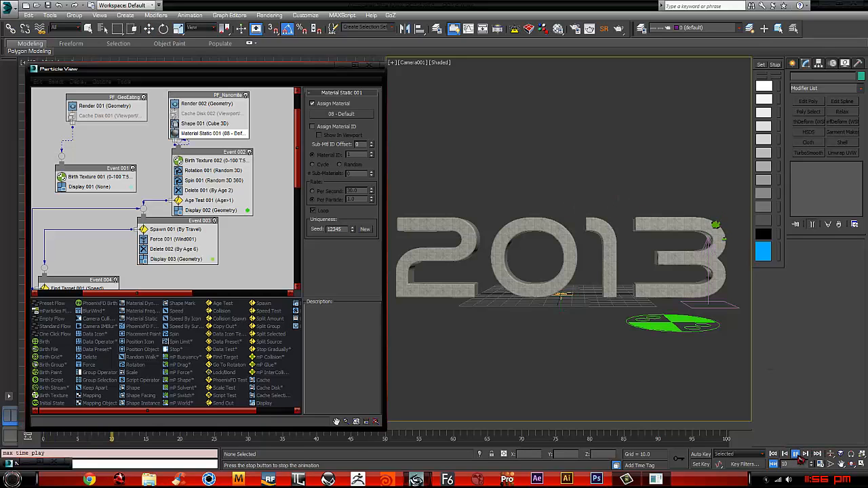
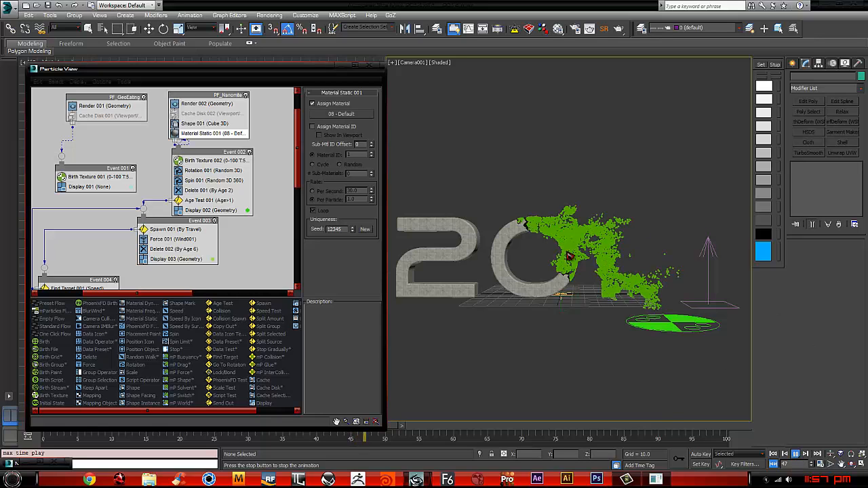
{"action": "key", "text": "Escape"}
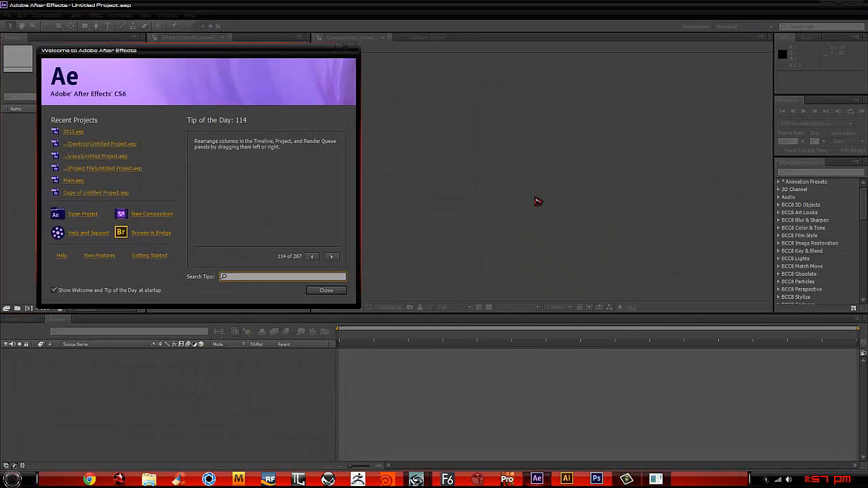
Try to open the recent project 2013.aep in After Effects and close the program.
{"action": "left_click", "coordinate": [73, 131]}
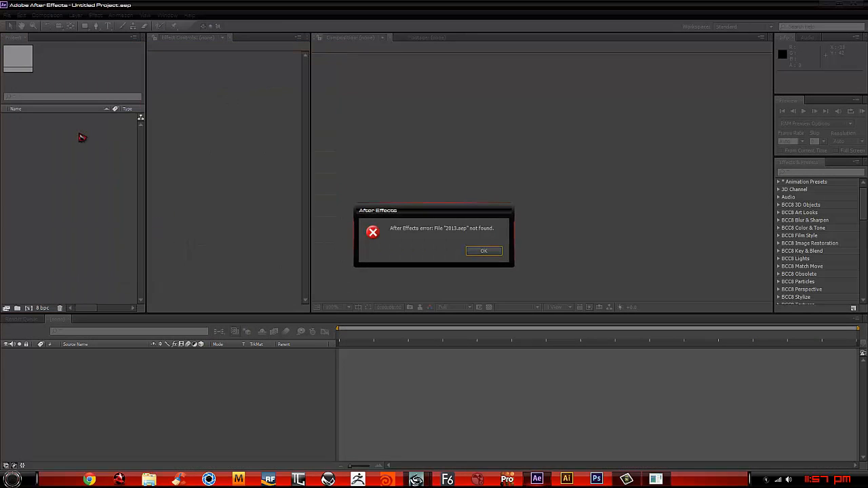
{"action": "left_click", "coordinate": [469, 251]}
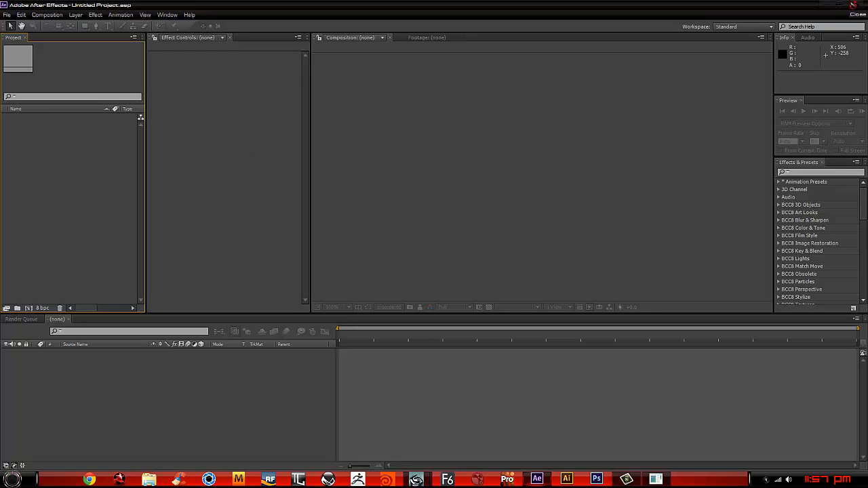
{"action": "left_click", "coordinate": [853, 5]}
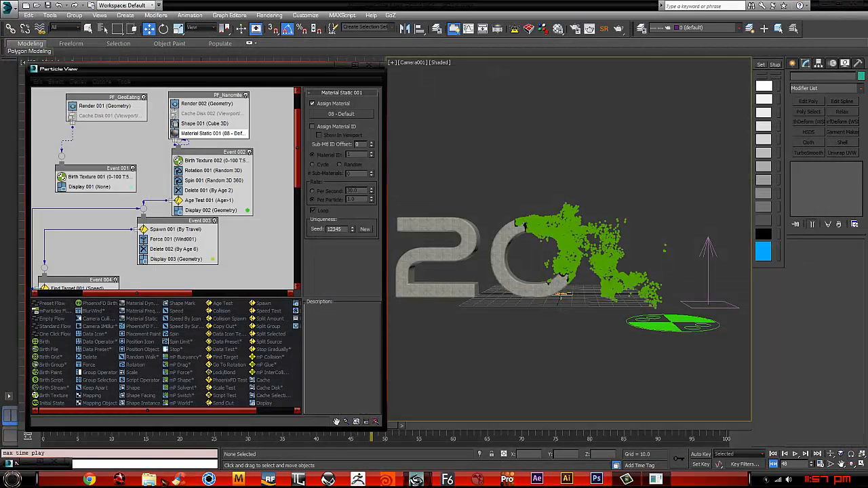
Start After Effects with an empty project and browse for footage to import in the Documents 3dsMax renderoutput folder.
{"action": "left_click", "coordinate": [537, 478]}
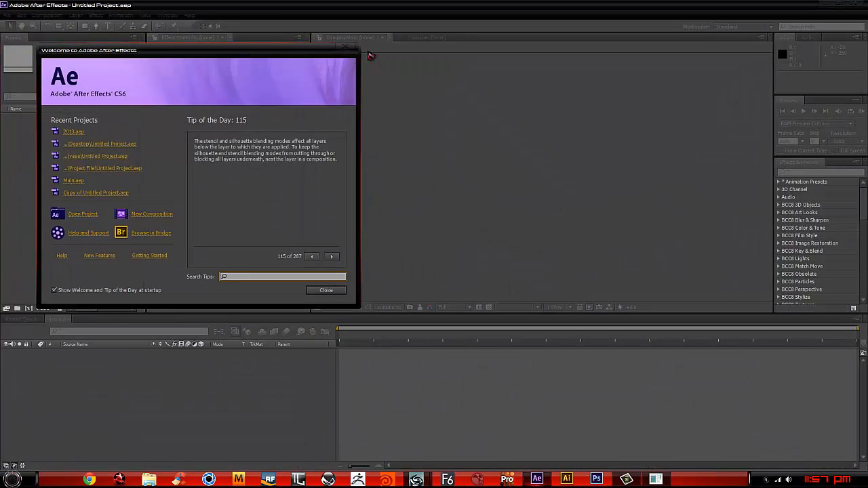
{"action": "left_click", "coordinate": [349, 48]}
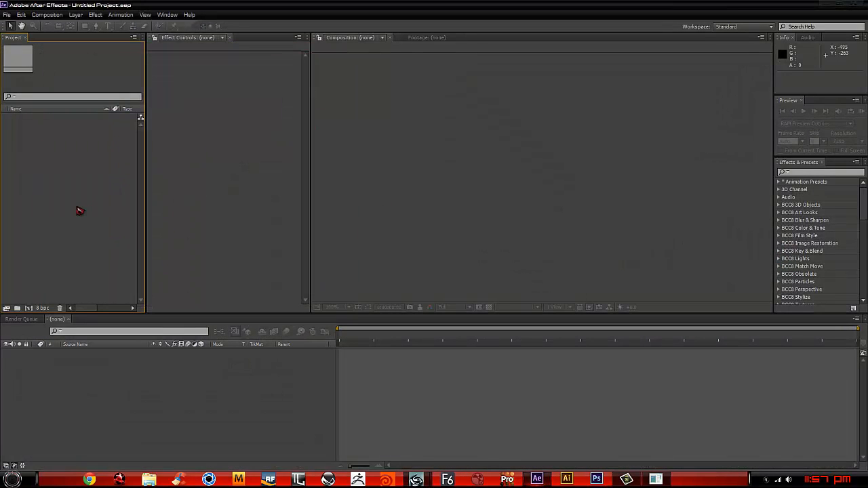
{"action": "double_click", "coordinate": [77, 166]}
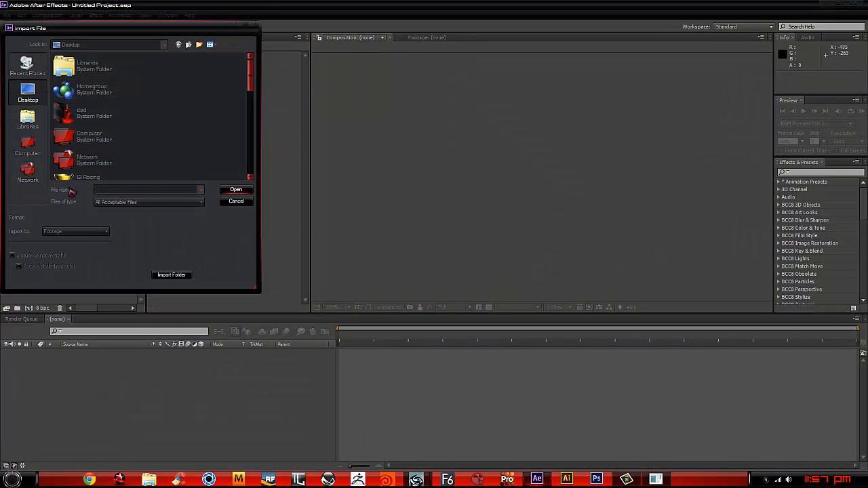
{"action": "left_click", "coordinate": [25, 122]}
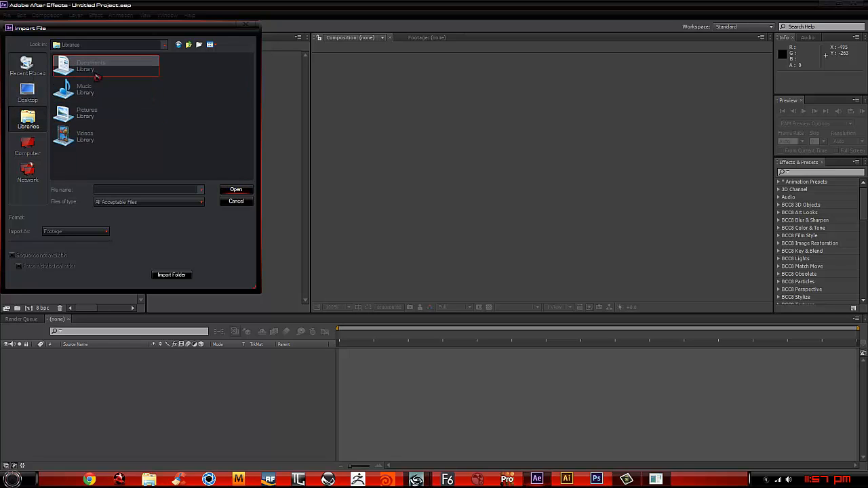
{"action": "double_click", "coordinate": [71, 62]}
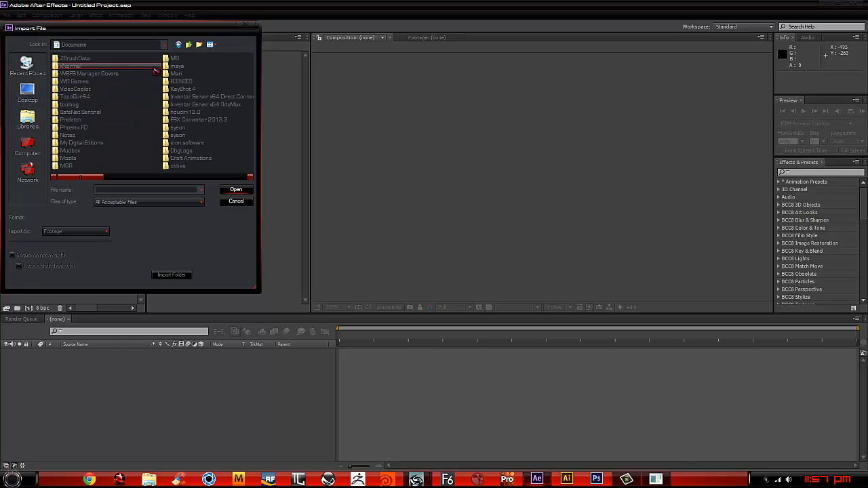
{"action": "left_click", "coordinate": [249, 178]}
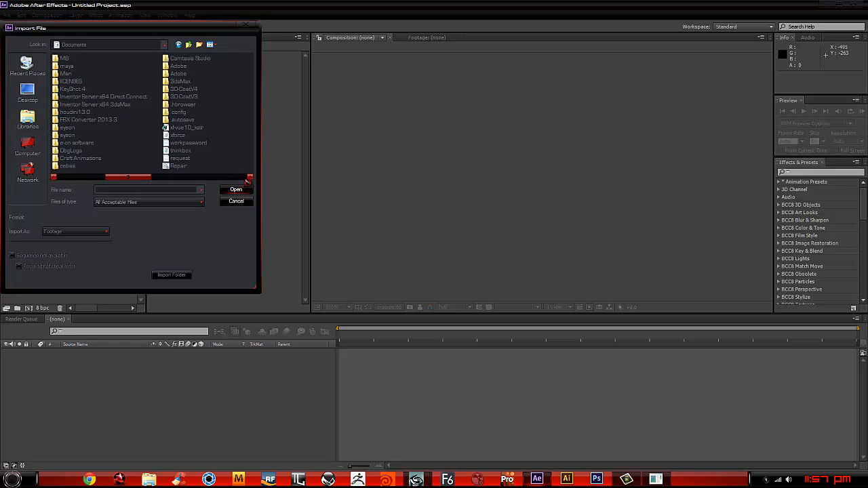
{"action": "double_click", "coordinate": [182, 82]}
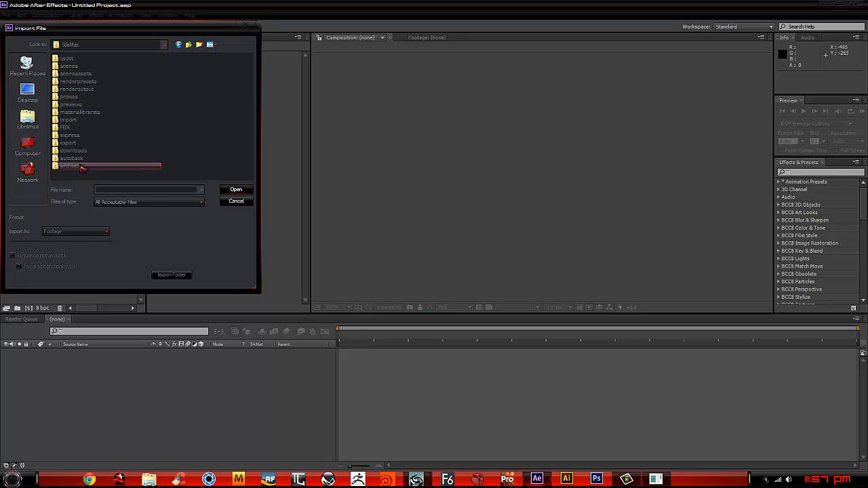
{"action": "double_click", "coordinate": [78, 90]}
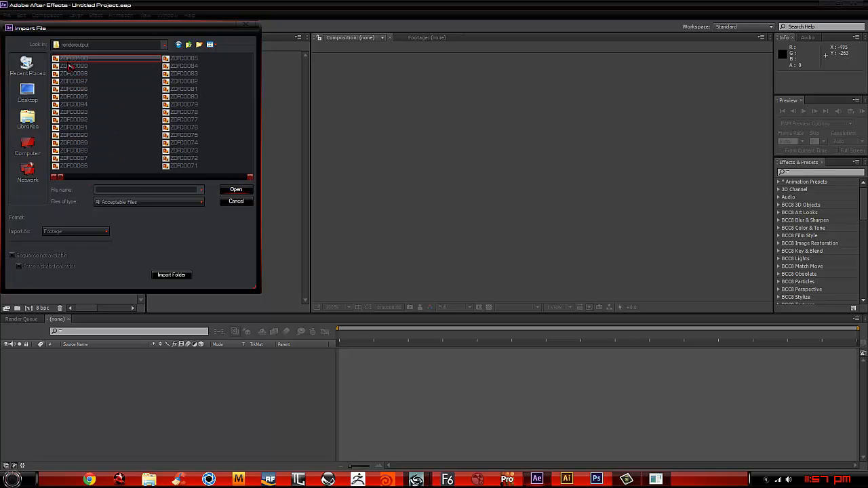
Import the nanotext renders as a PNG sequence and remove that footage from the project.
{"action": "left_click", "coordinate": [72, 59]}
{"action": "left_click", "coordinate": [72, 75]}
{"action": "left_click", "coordinate": [69, 88]}
{"action": "left_click", "coordinate": [102, 188]}
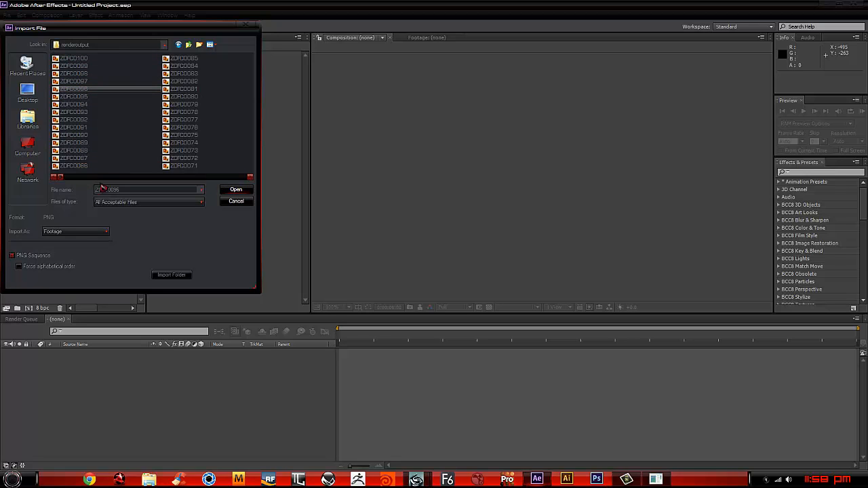
{"action": "left_click_drag", "start_coordinate": [60, 178], "coordinate": [110, 177]}
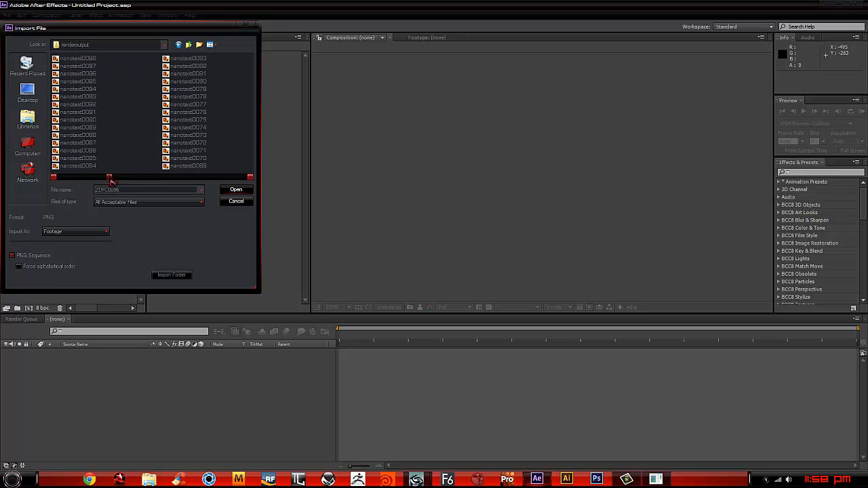
{"action": "left_click", "coordinate": [76, 74]}
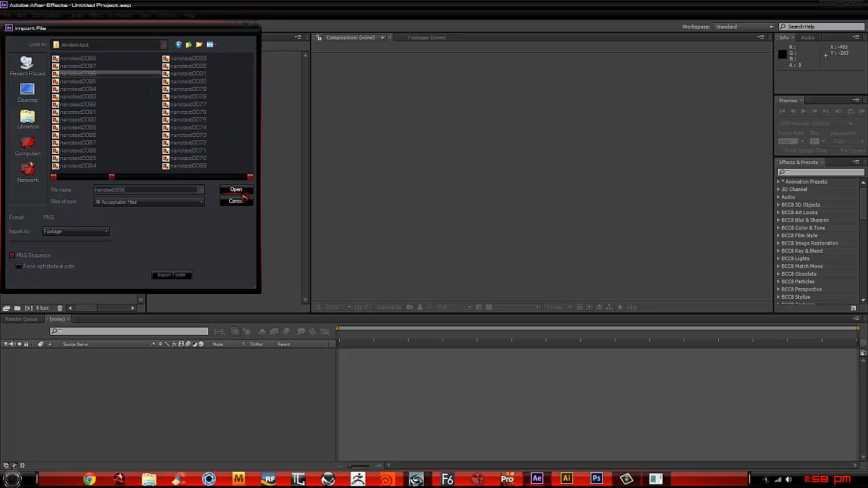
{"action": "left_click", "coordinate": [238, 192]}
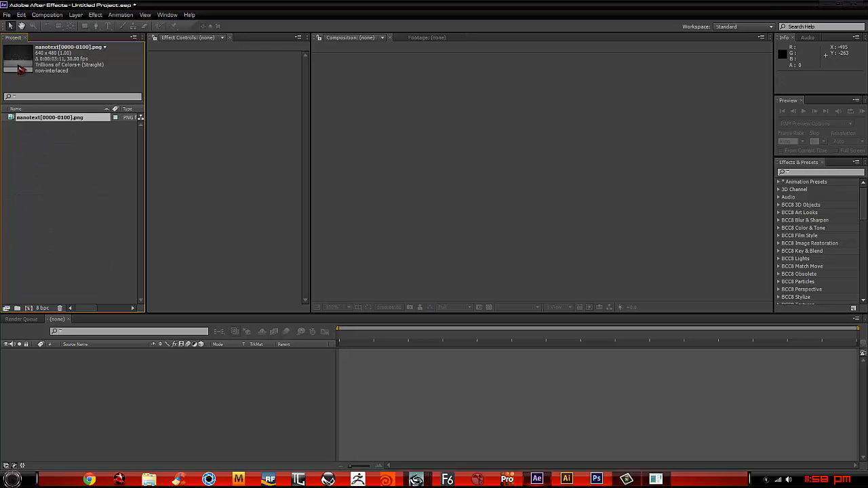
{"action": "key", "text": "Delete"}
Import the nano renders from the renderoutput folder as a PNG sequence.
{"action": "double_click", "coordinate": [57, 131]}
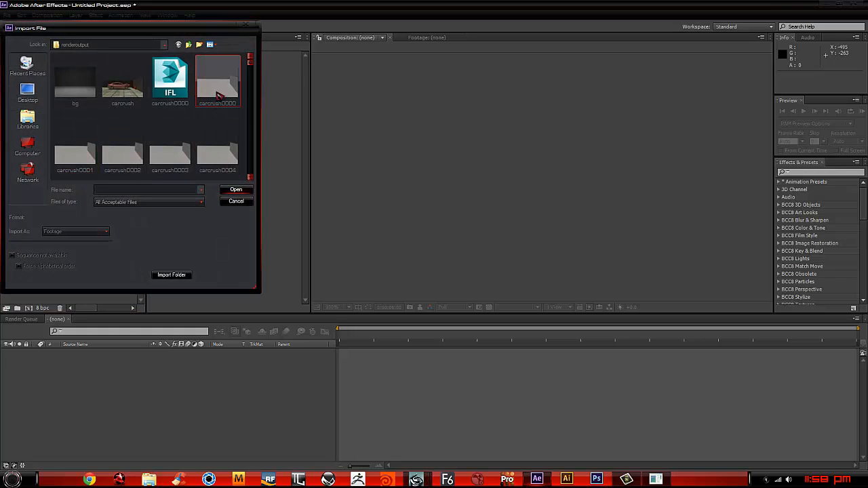
{"action": "left_click_drag", "start_coordinate": [251, 68], "coordinate": [251, 91]}
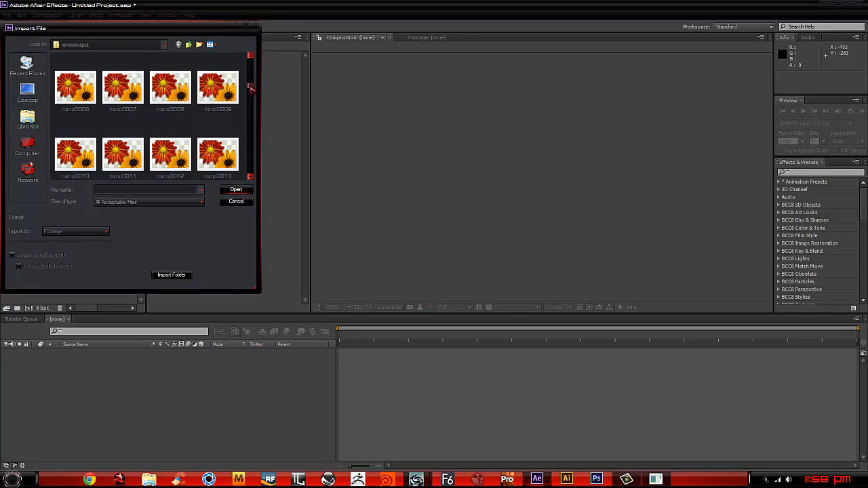
{"action": "scroll", "coordinate": [169, 115], "scroll_direction": "down", "scroll_amount": 3}
{"action": "left_click", "coordinate": [142, 101]}
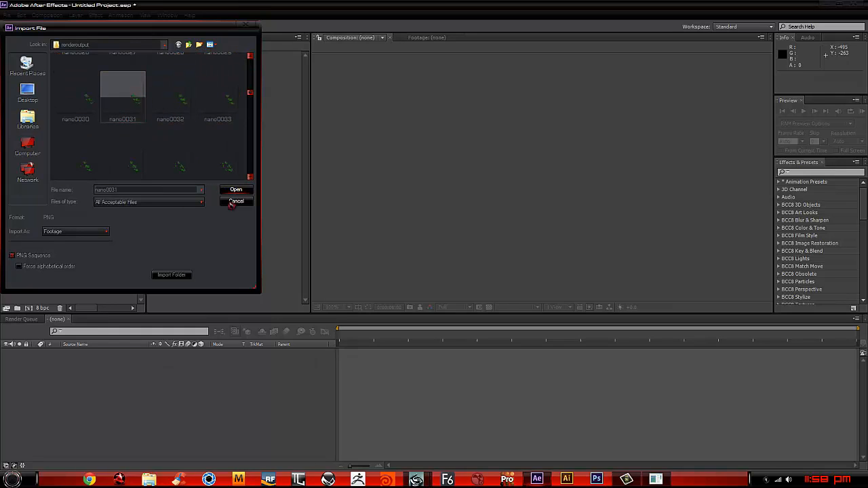
{"action": "left_click", "coordinate": [238, 190]}
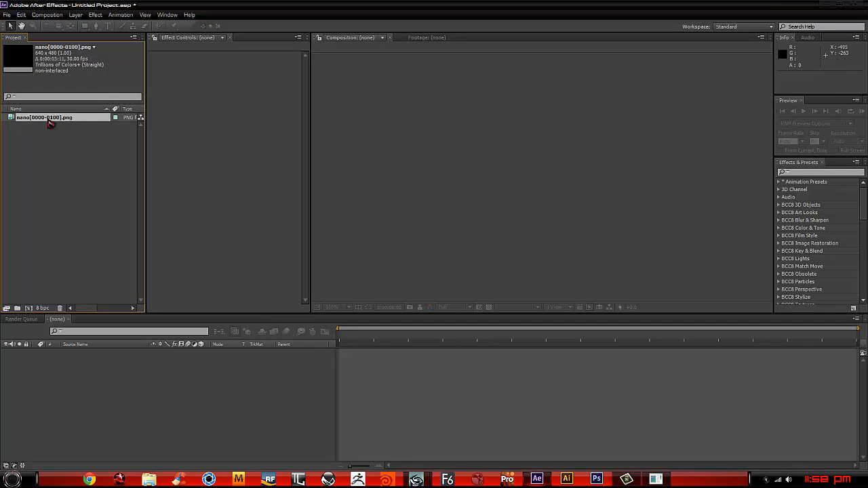
Add a new folder to the project and keep its default name.
{"action": "left_click", "coordinate": [17, 307]}
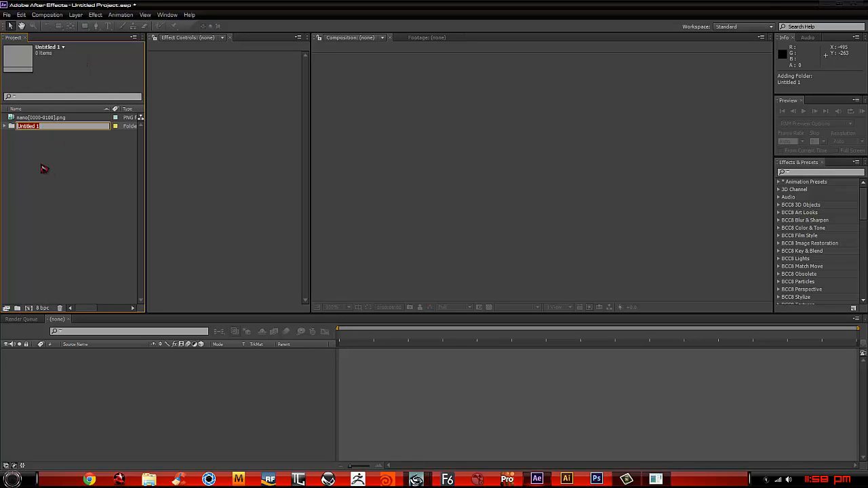
{"action": "left_click", "coordinate": [59, 171]}
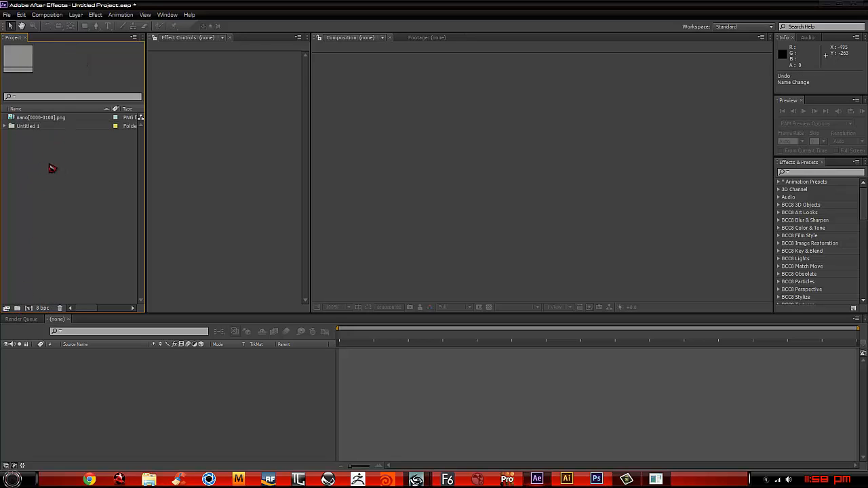
{"action": "left_click", "coordinate": [35, 127]}
Create a composition from the nano[0000-0100].png sequence and preview its green particle animation.
{"action": "left_click_drag", "start_coordinate": [32, 118], "coordinate": [28, 308]}
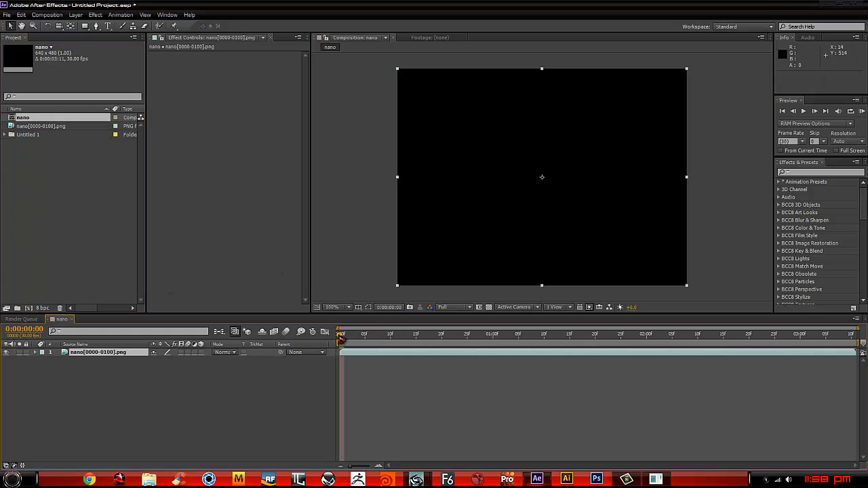
{"action": "left_click_drag", "start_coordinate": [341, 335], "coordinate": [615, 339]}
{"action": "key", "text": "space"}
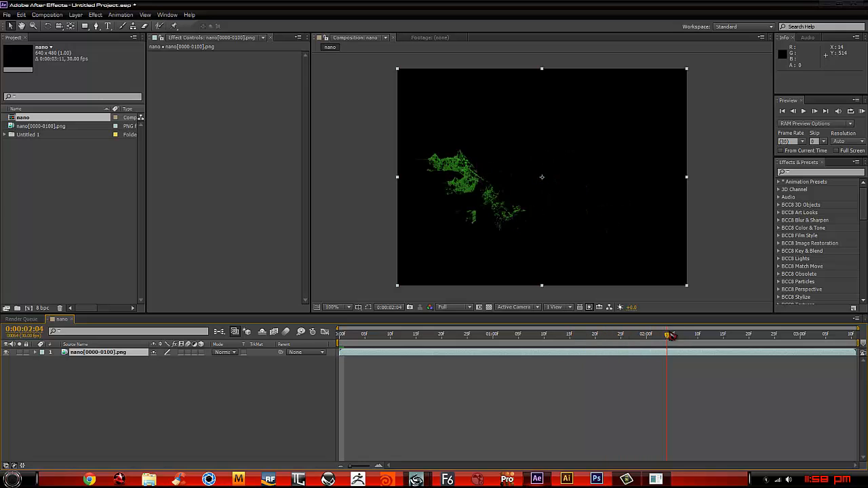
Import the nanotext renders from the renderoutput folder as a PNG sequence.
{"action": "double_click", "coordinate": [57, 146]}
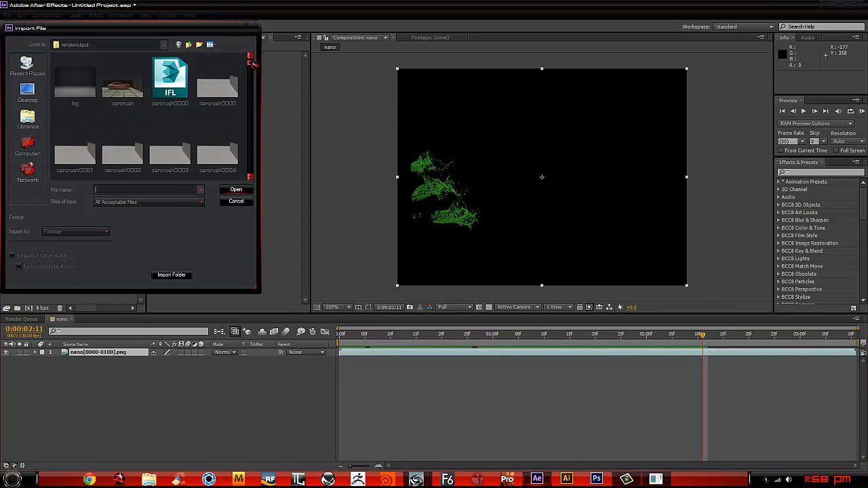
{"action": "left_click_drag", "start_coordinate": [251, 62], "coordinate": [252, 164]}
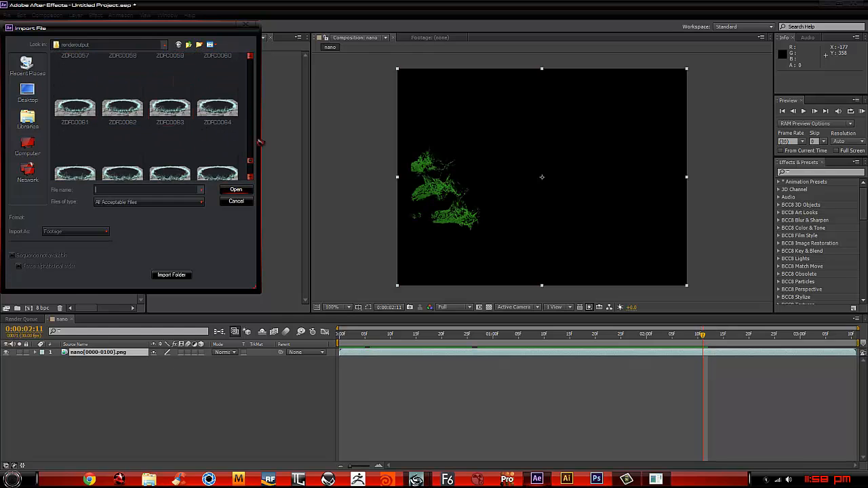
{"action": "left_click_drag", "start_coordinate": [252, 162], "coordinate": [251, 119]}
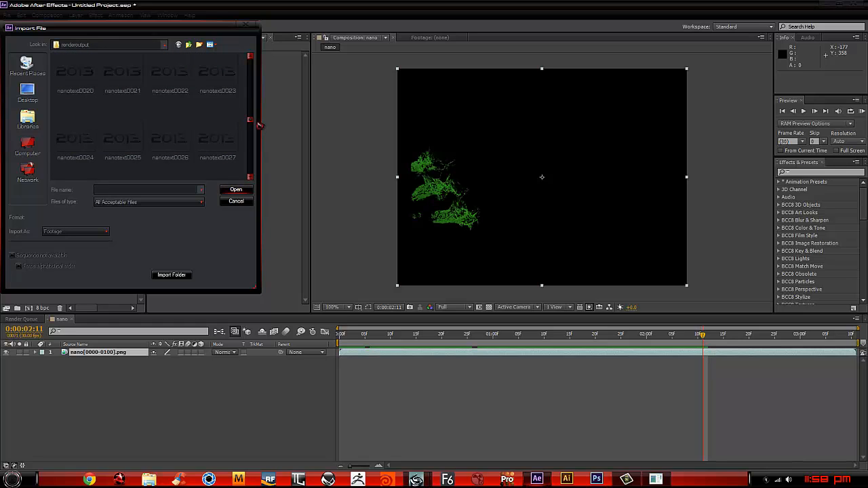
{"action": "left_click", "coordinate": [169, 75]}
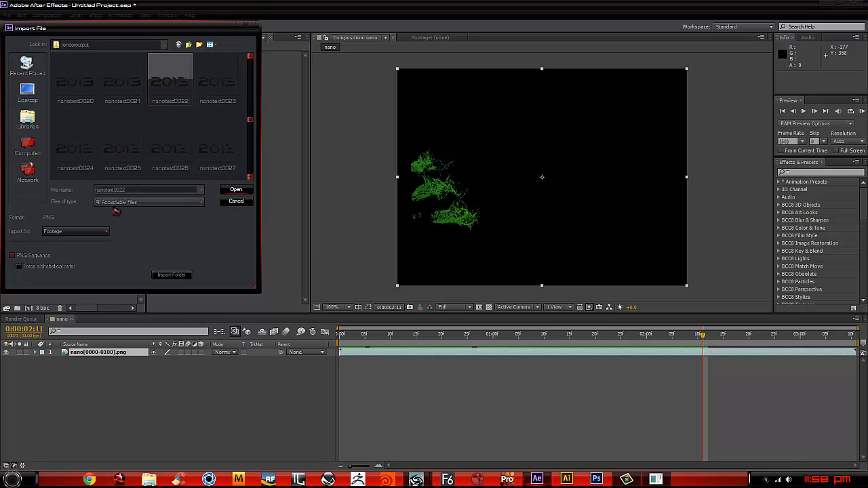
{"action": "left_click", "coordinate": [236, 190]}
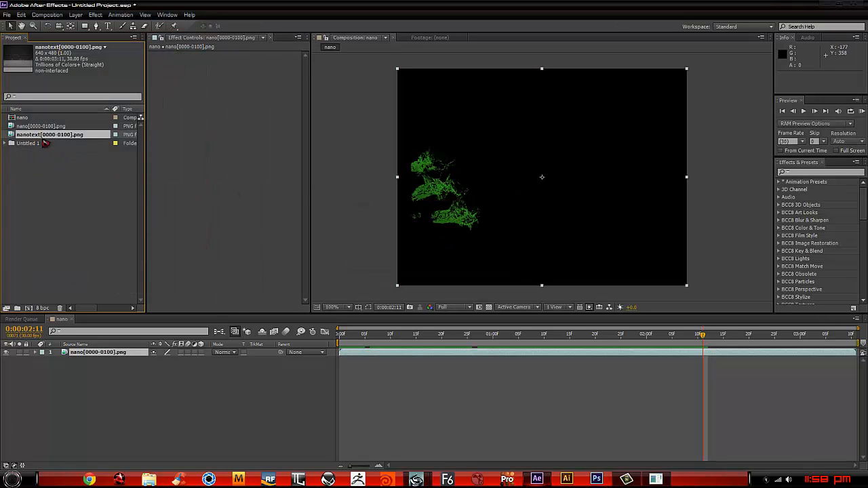
Create a composition from nanotext[0000-0100].png and place the same footage beneath the particle layer in the nano composition.
{"action": "left_click_drag", "start_coordinate": [49, 140], "coordinate": [28, 309]}
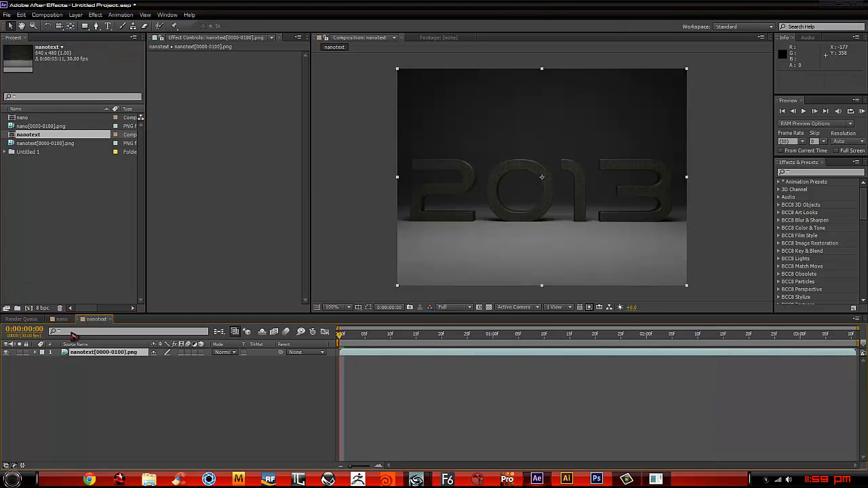
{"action": "left_click", "coordinate": [59, 319]}
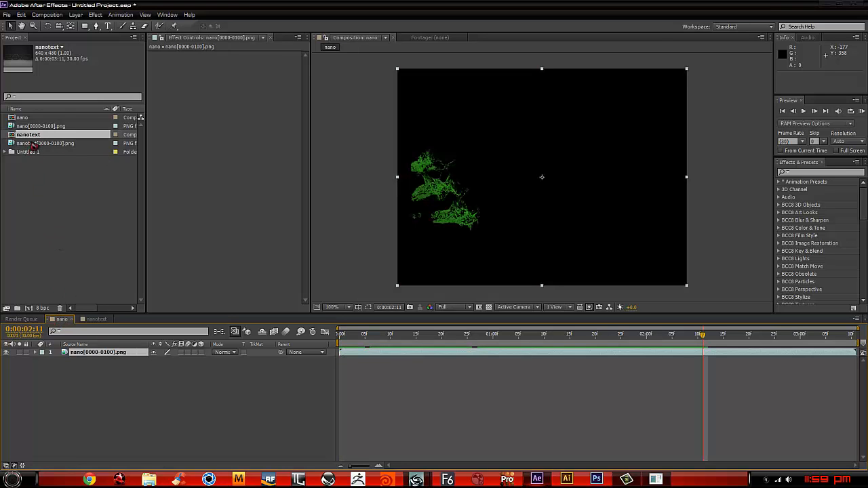
{"action": "left_click_drag", "start_coordinate": [38, 143], "coordinate": [81, 361]}
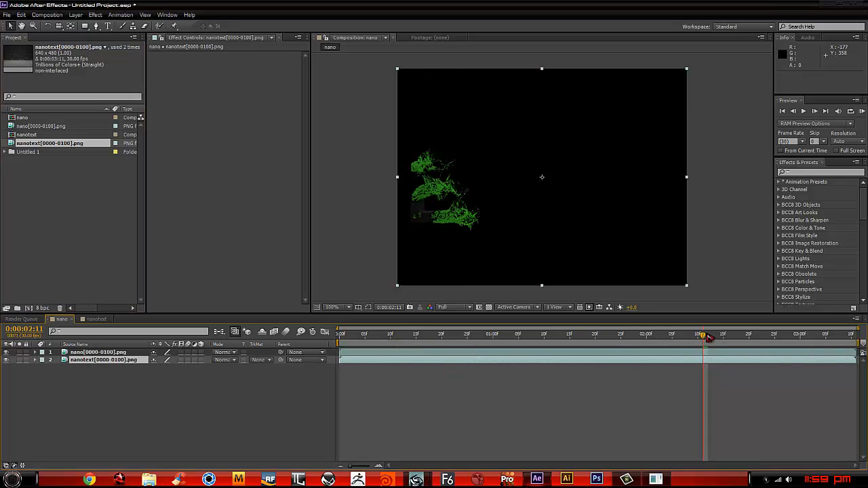
Trim the start of the nanotext layer to 0:00:00:06 in the nano composition.
{"action": "left_click_drag", "start_coordinate": [703, 335], "coordinate": [370, 333]}
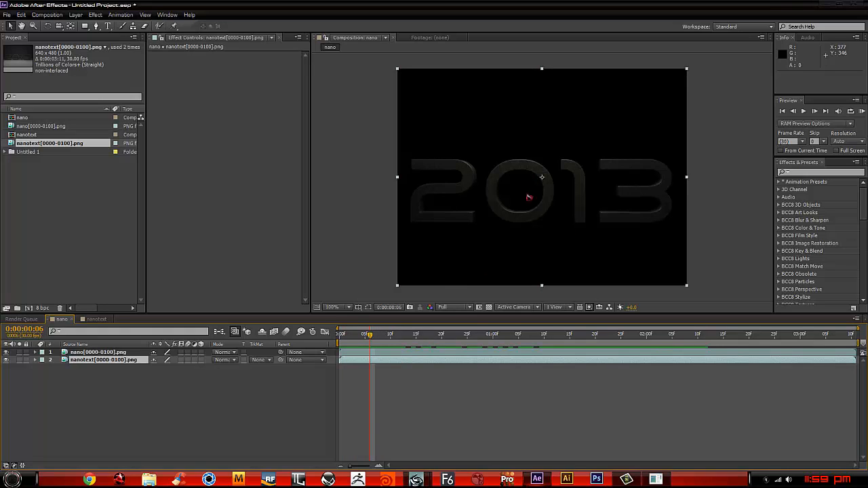
{"action": "left_click", "coordinate": [95, 360]}
{"action": "left_click", "coordinate": [94, 362]}
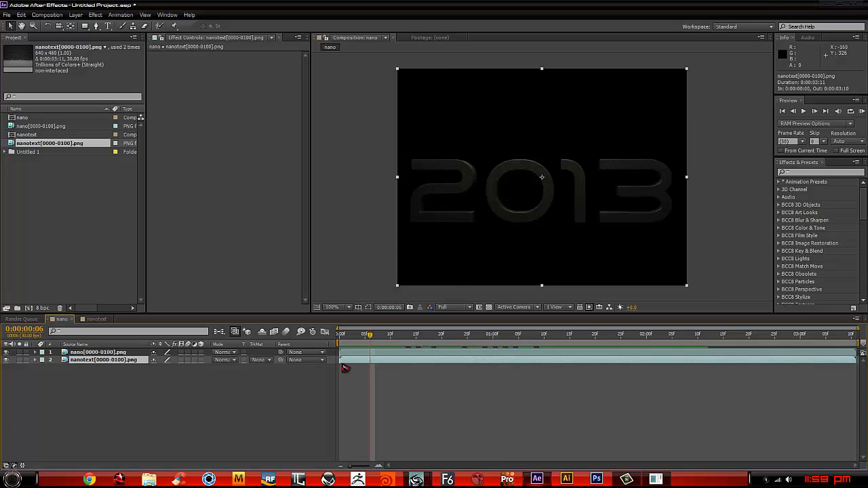
{"action": "left_click_drag", "start_coordinate": [339, 359], "coordinate": [372, 344]}
{"action": "left_click", "coordinate": [410, 368]}
{"action": "left_click", "coordinate": [411, 362]}
{"action": "key", "text": "ctrl+d"}
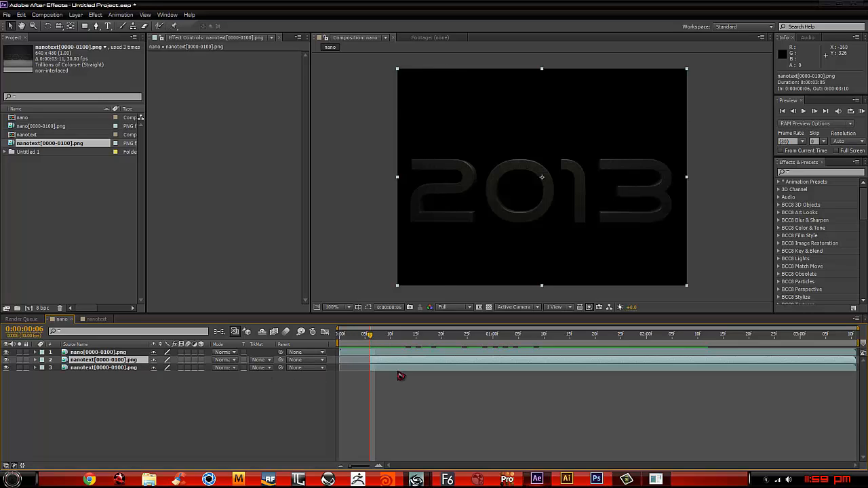
{"action": "left_click_drag", "start_coordinate": [401, 371], "coordinate": [367, 381]}
{"action": "key", "text": "Tab"}
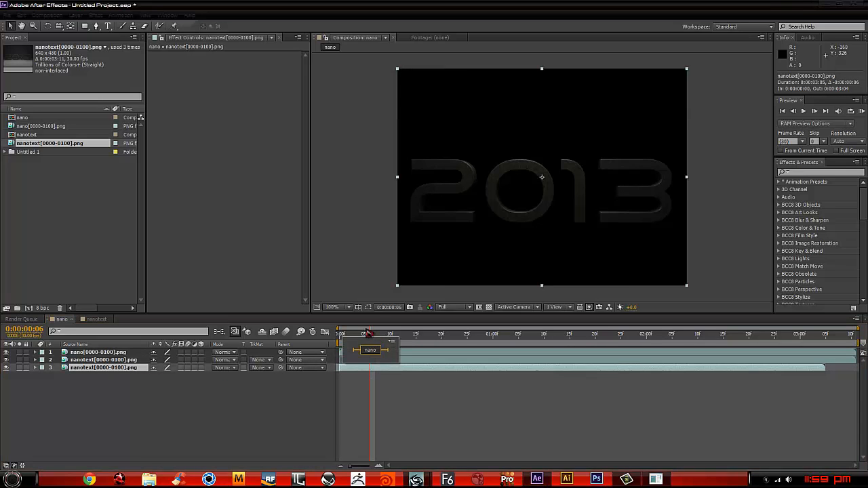
{"action": "left_click", "coordinate": [326, 426]}
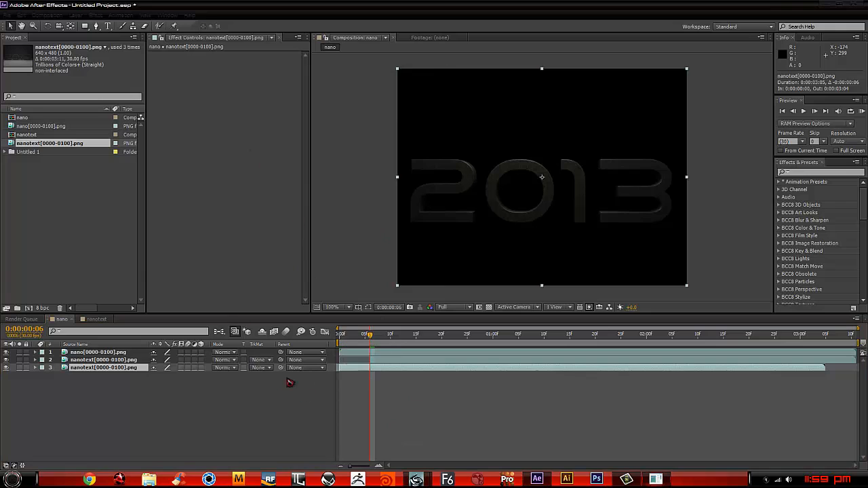
{"action": "left_click_drag", "start_coordinate": [369, 336], "coordinate": [339, 339]}
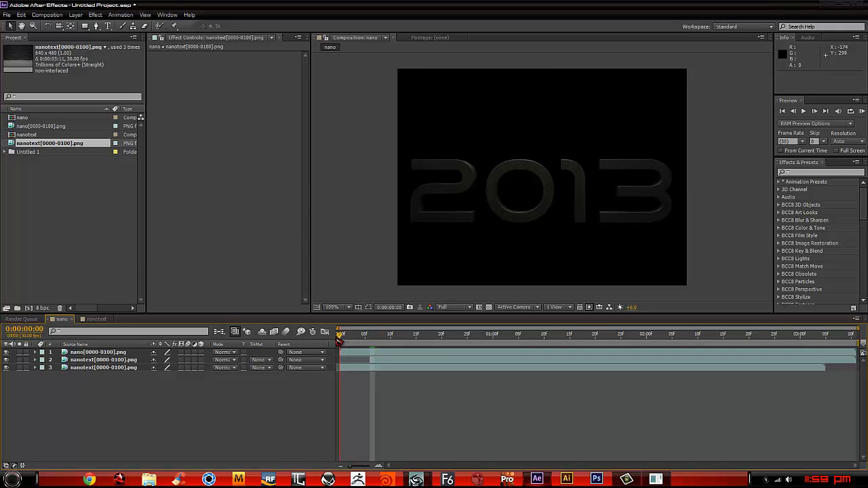
{"action": "left_click", "coordinate": [369, 367]}
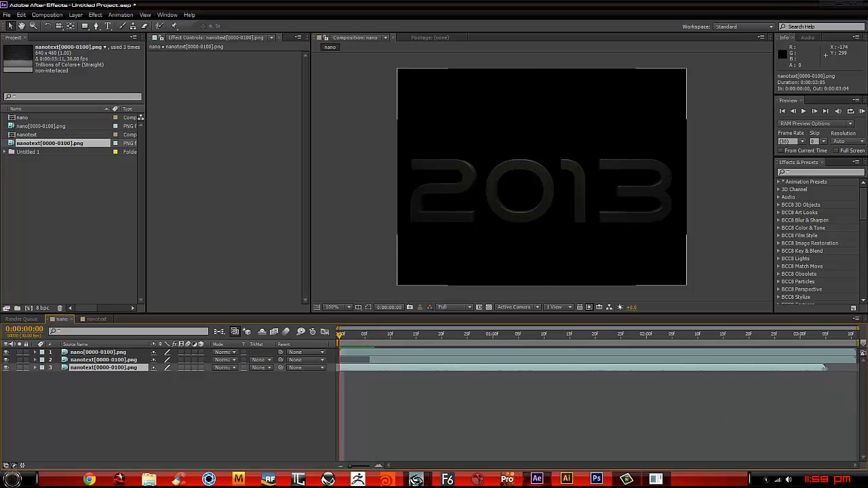
{"action": "left_click_drag", "start_coordinate": [368, 366], "coordinate": [341, 368]}
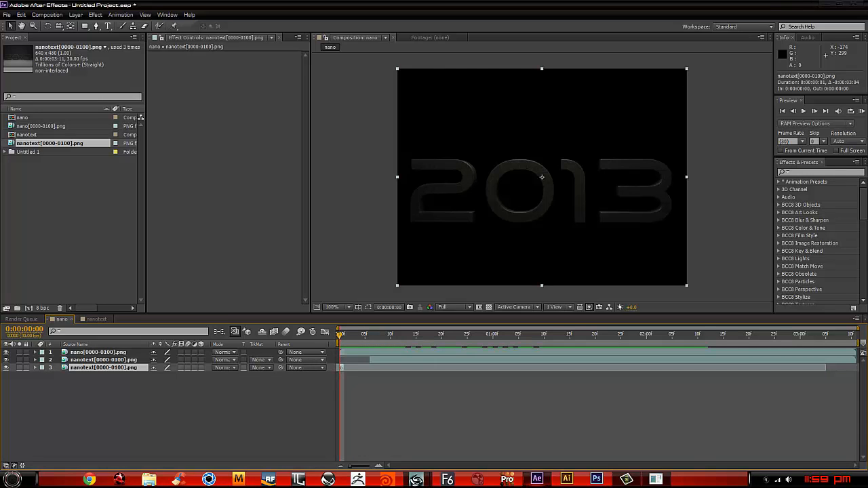
{"action": "left_click_drag", "start_coordinate": [341, 367], "coordinate": [379, 370]}
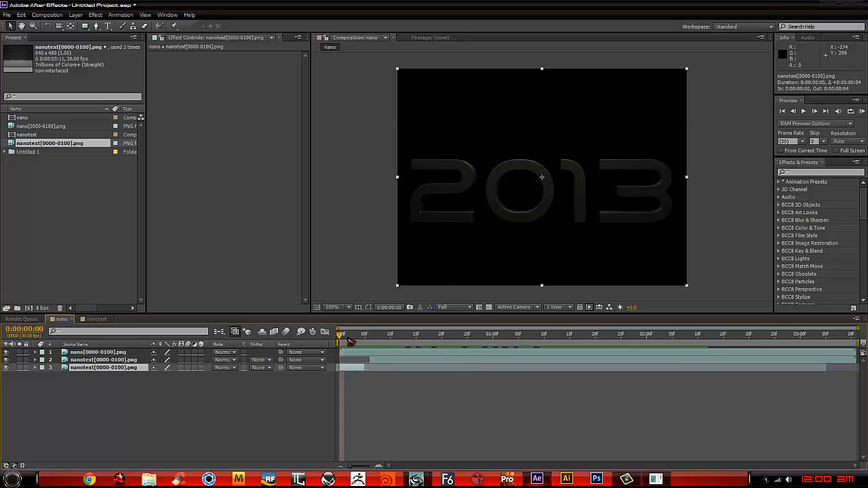
{"action": "left_click", "coordinate": [349, 376]}
{"action": "left_click", "coordinate": [348, 369]}
{"action": "key", "text": "Delete"}
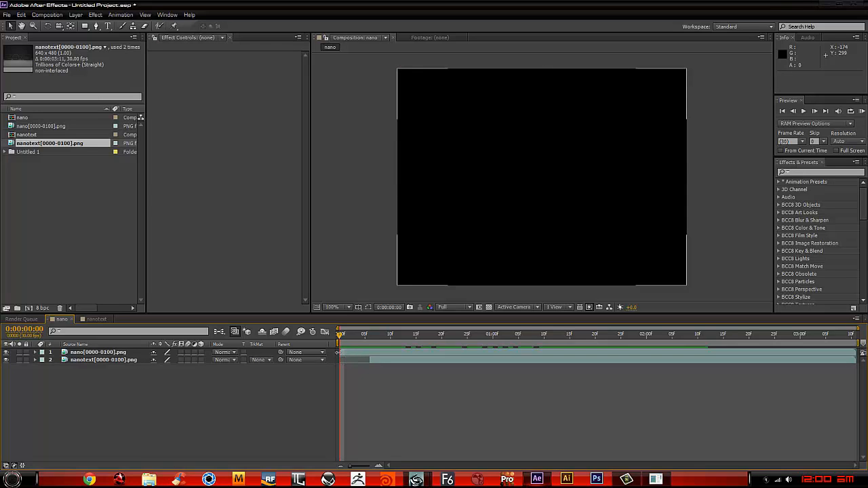
Trim the start of the nano particle layer to 0:00:00:06 and shift both layers to begin at 0:00:00:00.
{"action": "left_click", "coordinate": [338, 353]}
{"action": "left_click_drag", "start_coordinate": [339, 352], "coordinate": [375, 353]}
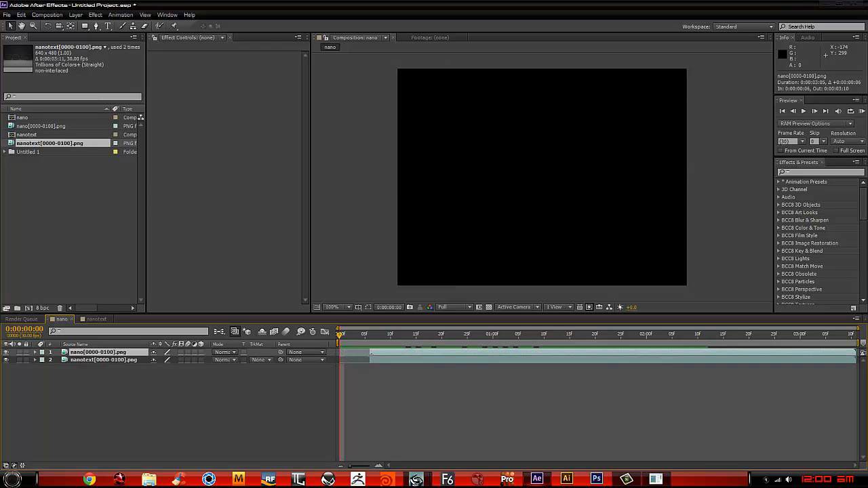
{"action": "left_click_drag", "start_coordinate": [406, 383], "coordinate": [727, 347]}
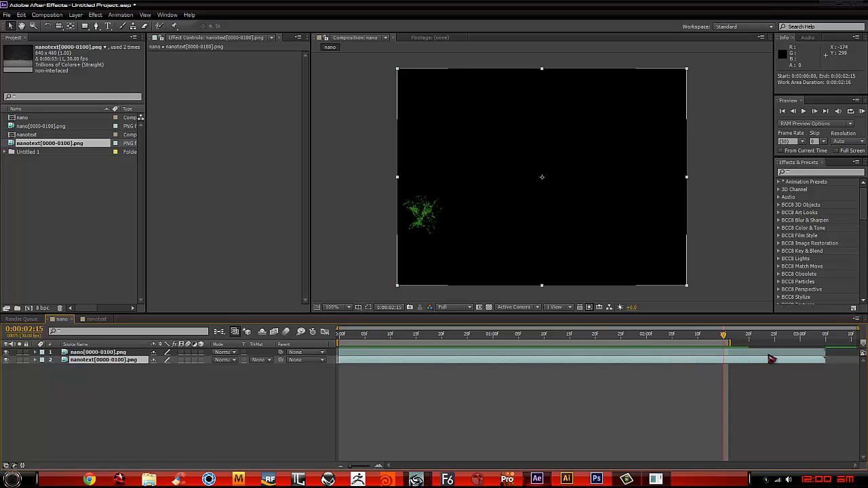
Trim the nano composition to a work area ending at 0:00:02:15 and play a RAM preview.
{"action": "left_click_drag", "start_coordinate": [695, 339], "coordinate": [736, 337]}
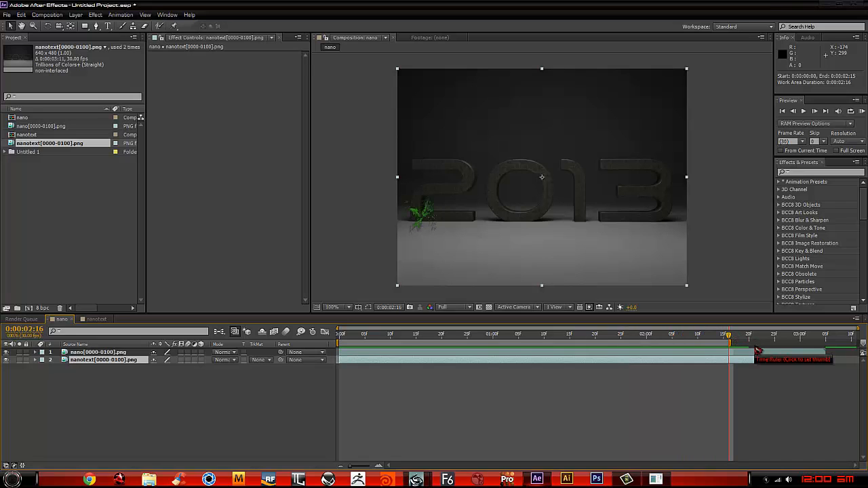
{"action": "key", "text": "Page_Up"}
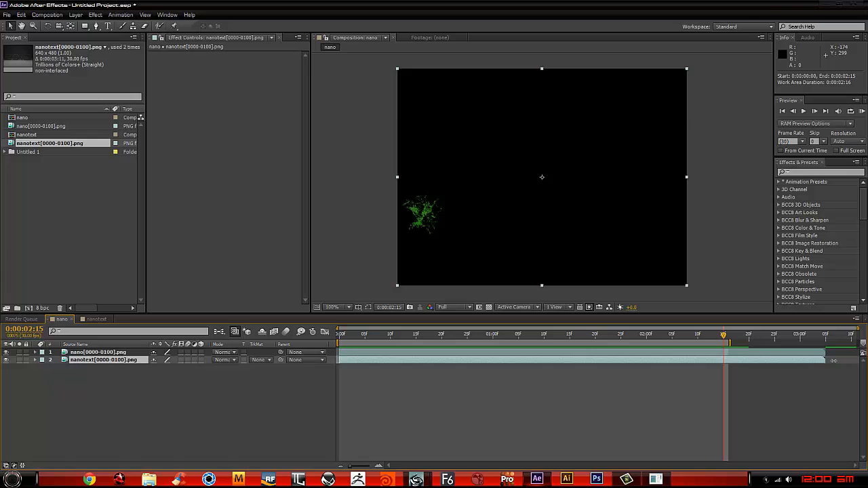
{"action": "right_click", "coordinate": [680, 343]}
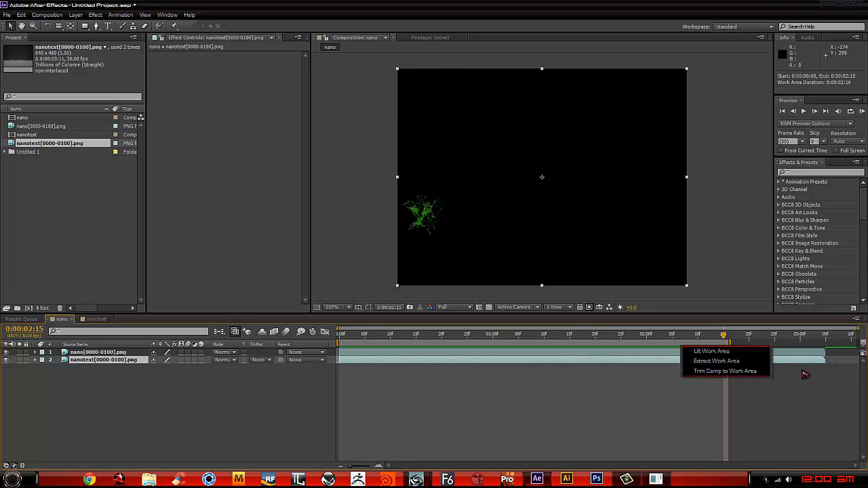
{"action": "left_click", "coordinate": [739, 372]}
{"action": "key", "text": "KP_0"}
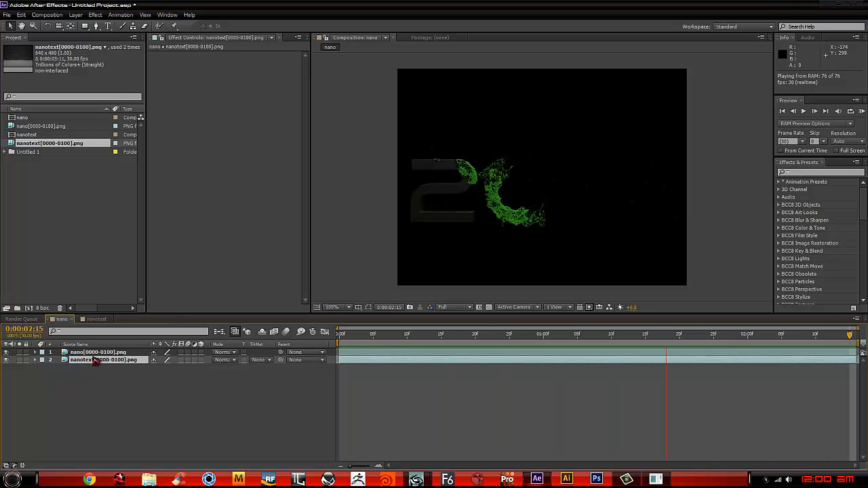
Apply a Curves effect to the nanotext layer and shape its RGB curve into a contrast-boosting S-curve.
{"action": "left_click", "coordinate": [97, 360]}
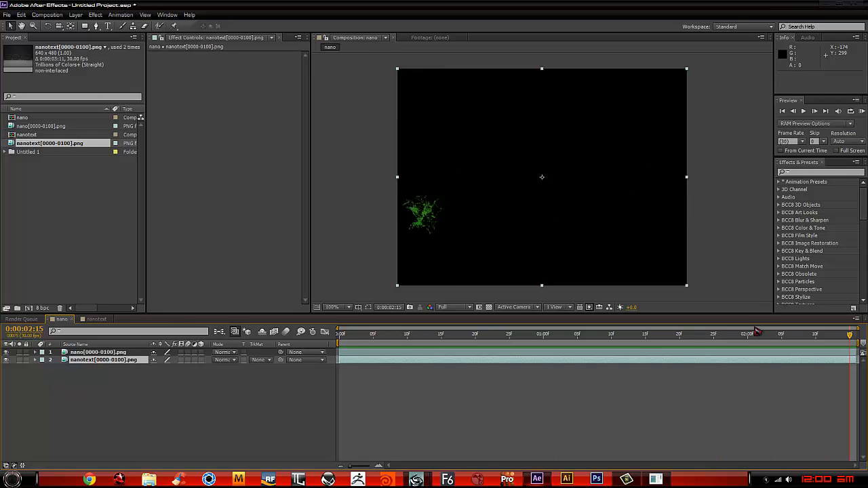
{"action": "left_click_drag", "start_coordinate": [850, 332], "coordinate": [586, 334]}
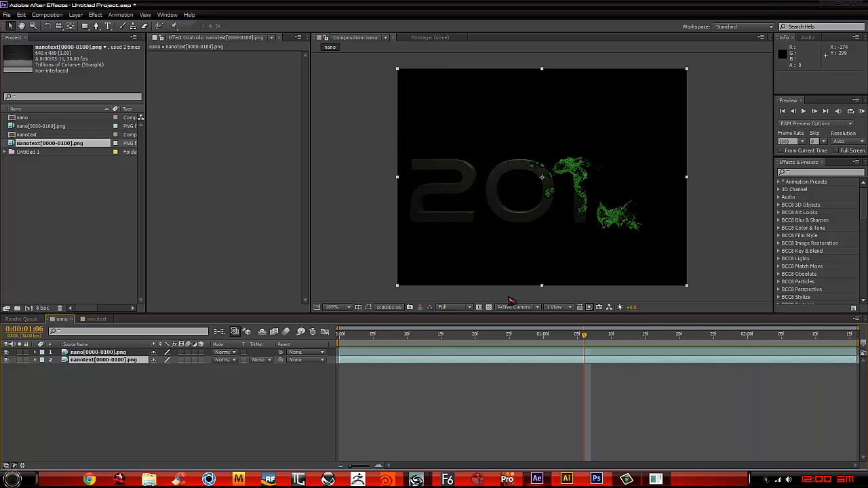
{"action": "right_click", "coordinate": [181, 86]}
{"action": "right_click", "coordinate": [178, 66]}
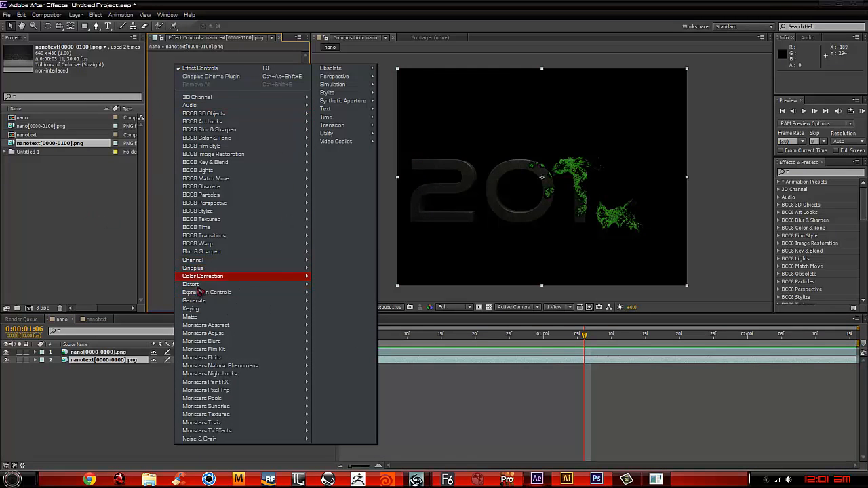
{"action": "mouse_move", "coordinate": [204, 319]}
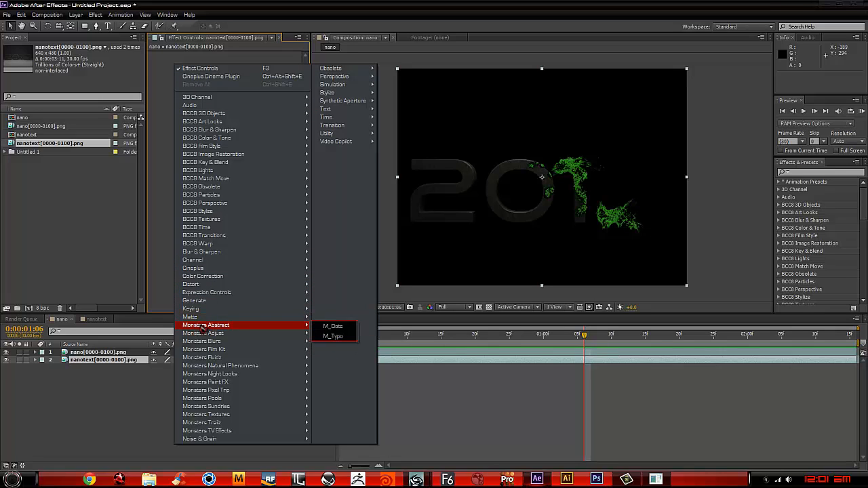
{"action": "mouse_move", "coordinate": [210, 278]}
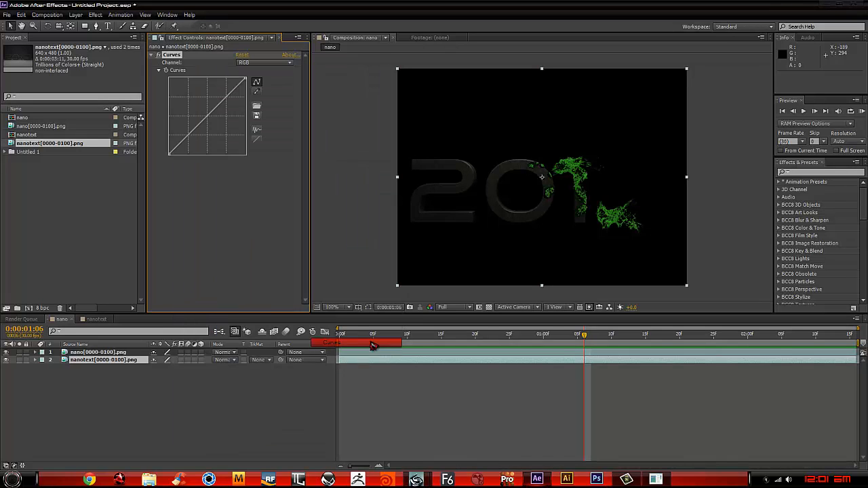
{"action": "left_click", "coordinate": [332, 343]}
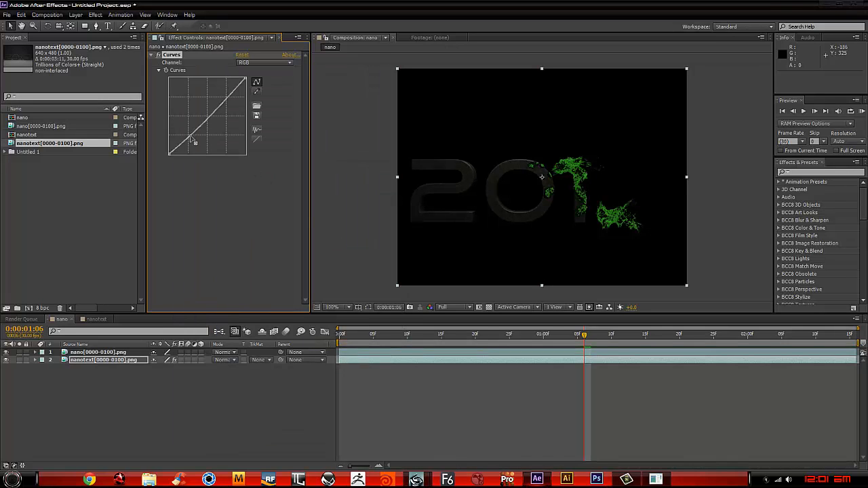
{"action": "left_click_drag", "start_coordinate": [190, 136], "coordinate": [187, 127]}
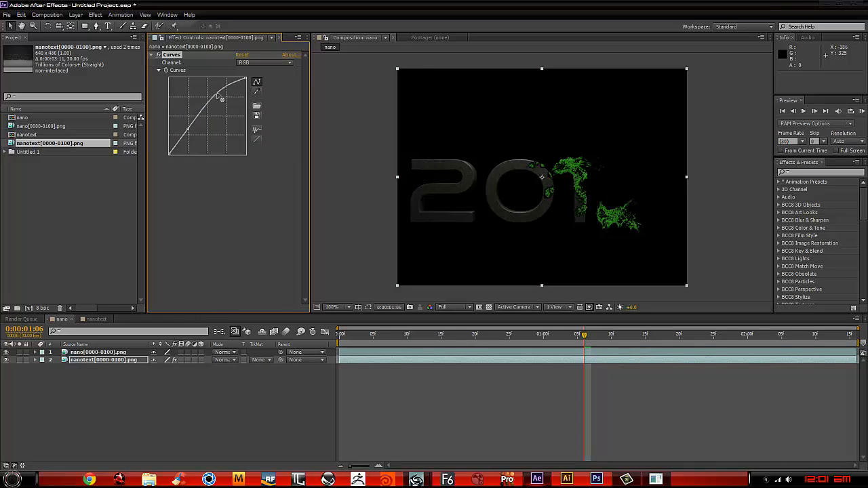
{"action": "left_click_drag", "start_coordinate": [193, 138], "coordinate": [194, 138]}
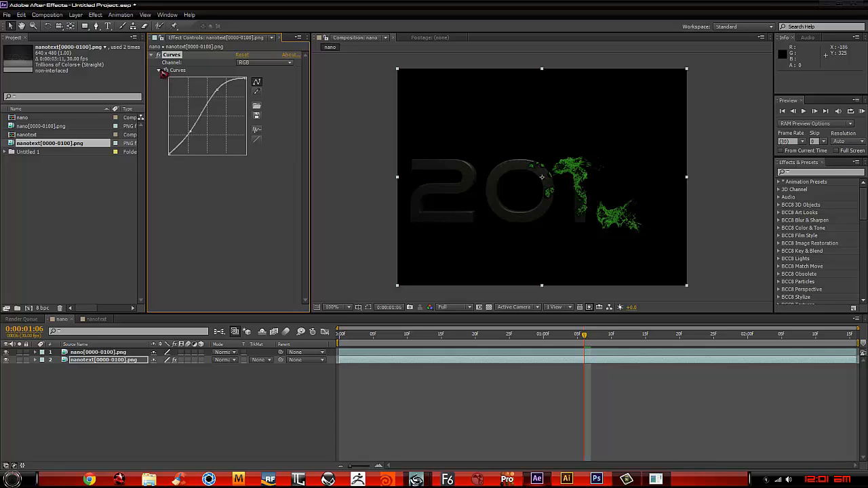
{"action": "left_click", "coordinate": [160, 70]}
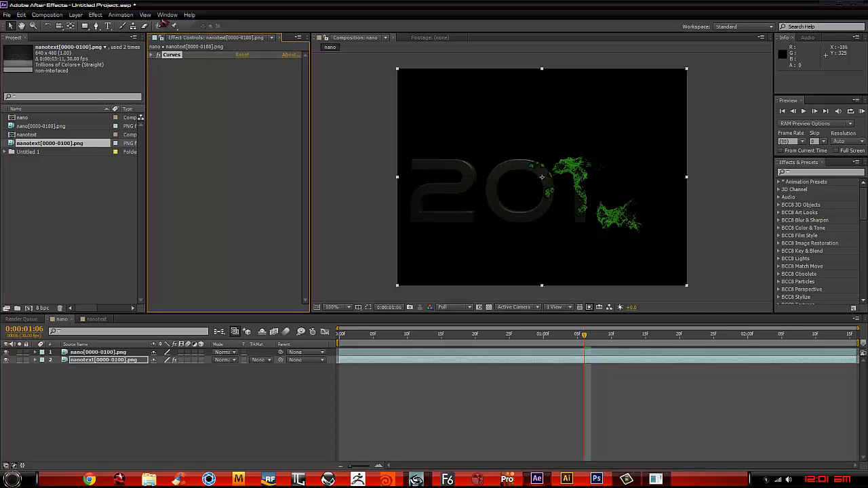
Add the Cineplus Cinema Plugin effect to the nanotext layer and return to the first frame of the composition.
{"action": "left_click", "coordinate": [97, 15]}
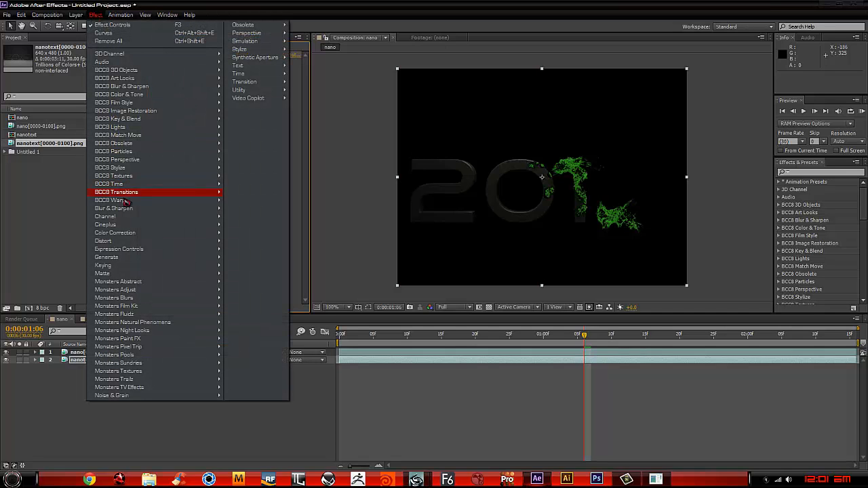
{"action": "left_click", "coordinate": [265, 227]}
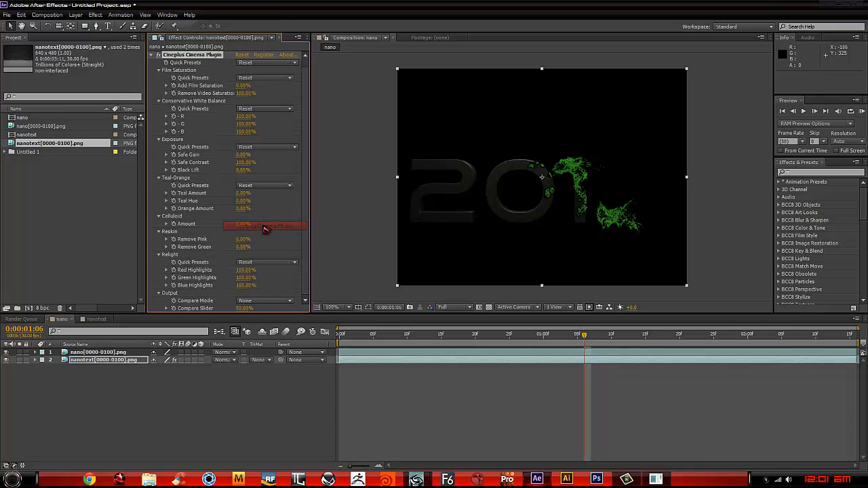
{"action": "left_click_drag", "start_coordinate": [586, 334], "coordinate": [339, 334]}
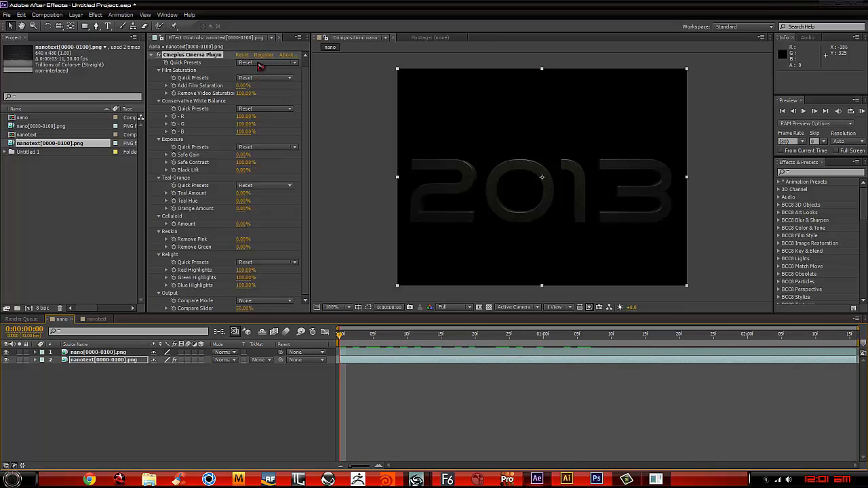
{"action": "scroll", "coordinate": [251, 95], "scroll_direction": "up", "scroll_amount": 1}
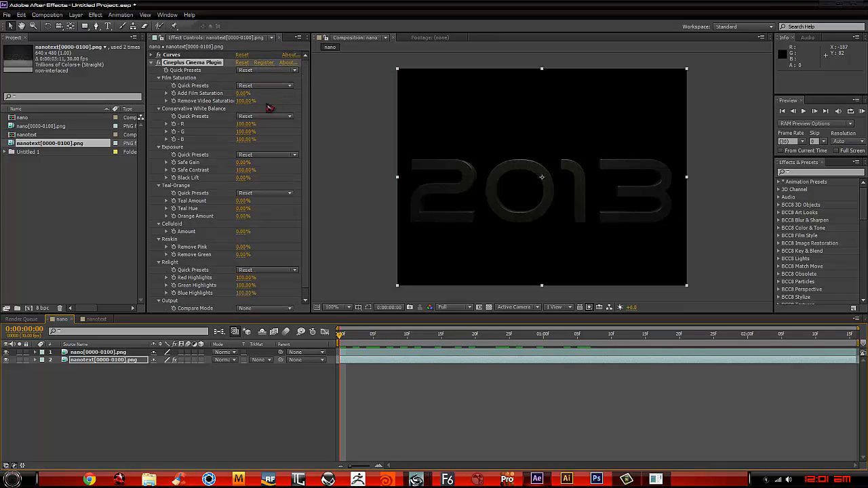
Try the EPIC STANDARD Balanced, EPIC STANDARD Cool, EPIC DARK Warm, EPIC LIGHT Warm and SWEDEN Warm presets on the text's Cineplus effect.
{"action": "left_click", "coordinate": [273, 70]}
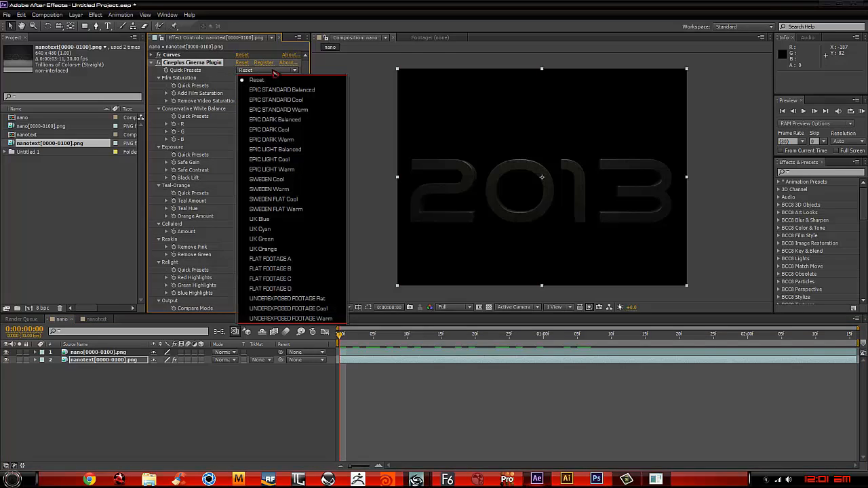
{"action": "left_click", "coordinate": [275, 90]}
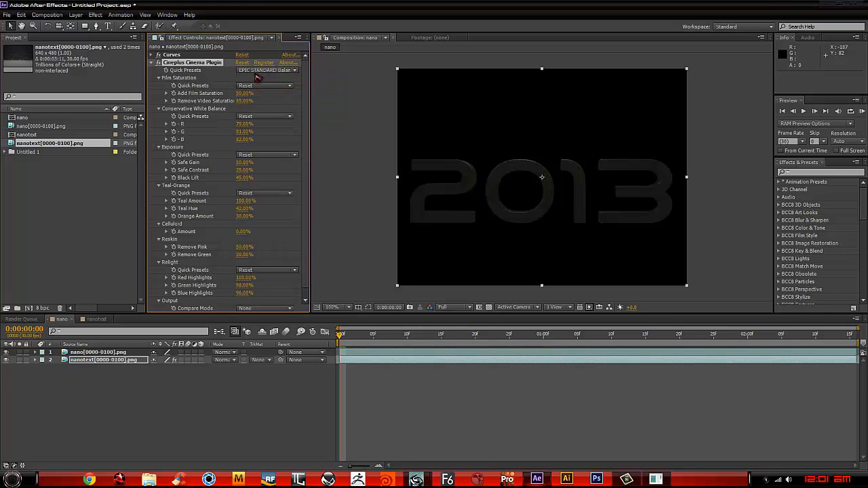
{"action": "left_click", "coordinate": [261, 70]}
{"action": "left_click", "coordinate": [256, 99]}
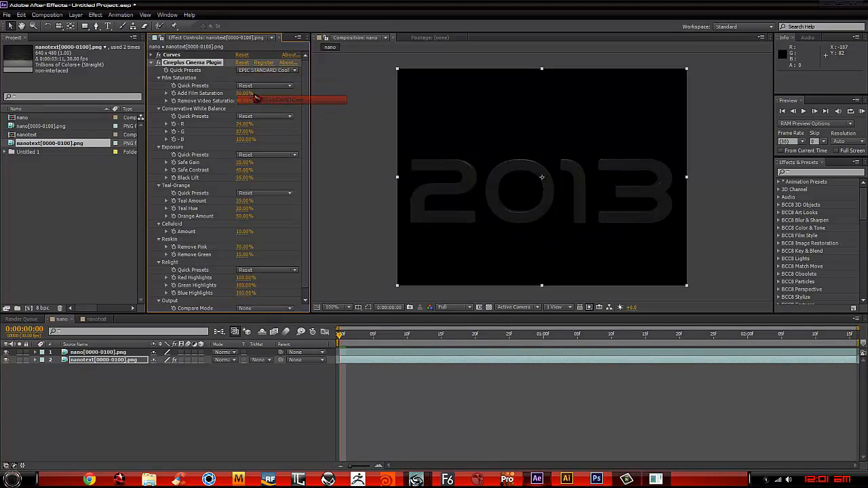
{"action": "left_click", "coordinate": [261, 71]}
{"action": "left_click", "coordinate": [249, 140]}
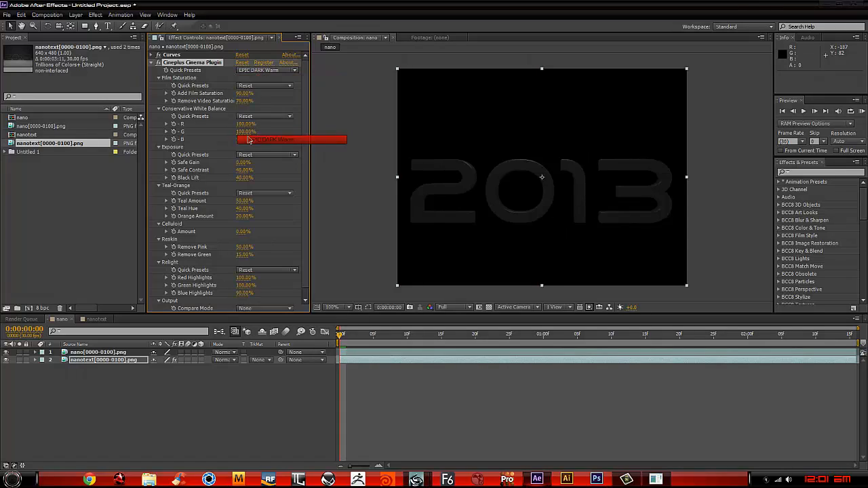
{"action": "left_click", "coordinate": [261, 71]}
{"action": "left_click", "coordinate": [256, 165]}
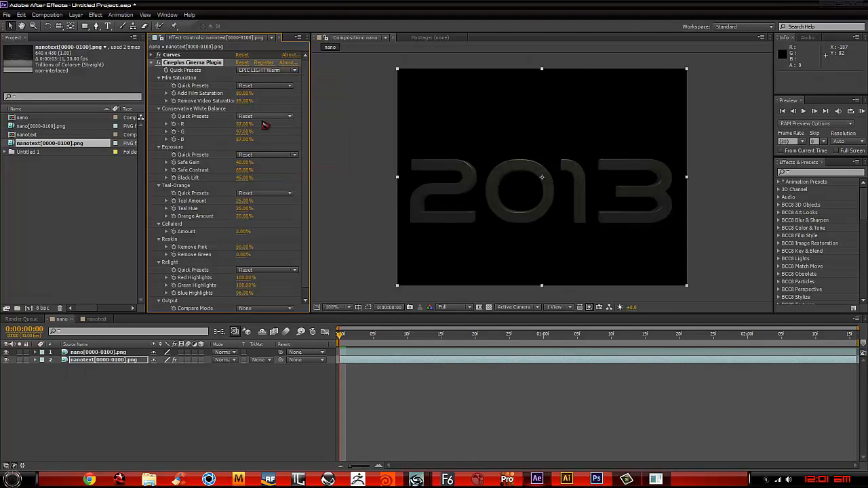
{"action": "left_click", "coordinate": [258, 70]}
{"action": "left_click", "coordinate": [274, 186]}
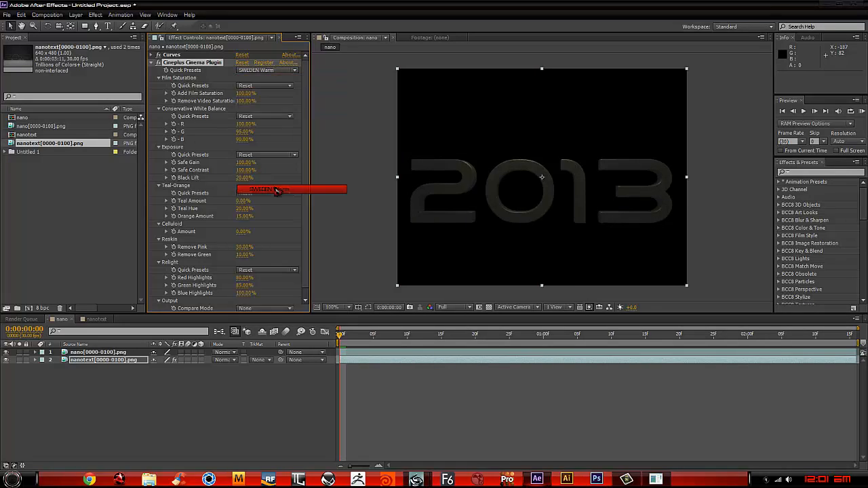
Set the text's Cineplus quick preset to SWEDEN FLAT Cool and check the grade at 0:00:00:24.
{"action": "left_click", "coordinate": [265, 72]}
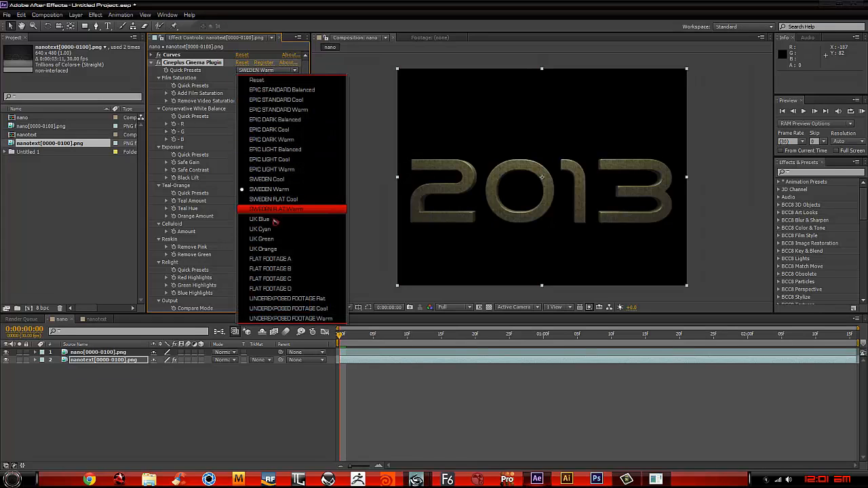
{"action": "left_click", "coordinate": [287, 199]}
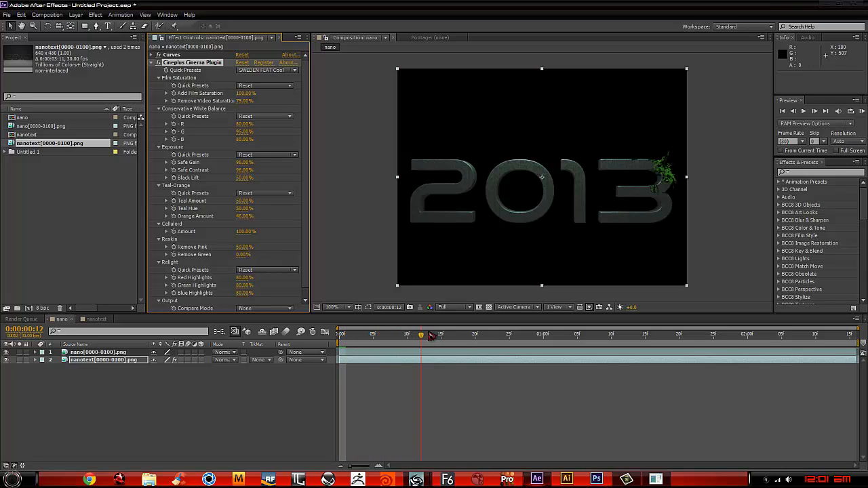
{"action": "left_click_drag", "start_coordinate": [430, 335], "coordinate": [502, 335]}
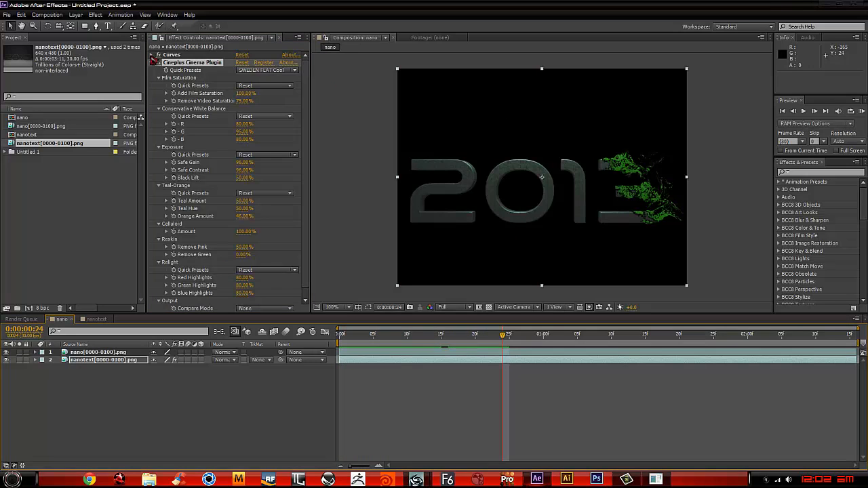
{"action": "left_click", "coordinate": [157, 62]}
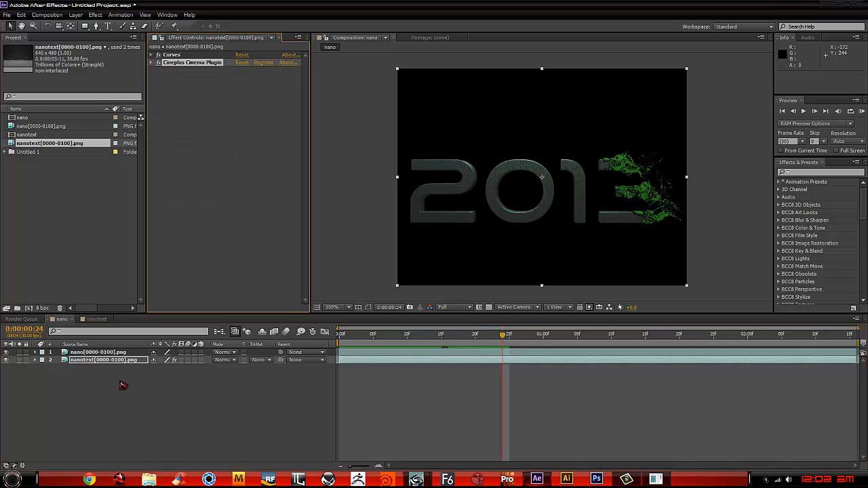
Apply a Curves effect to the nano particle layer and bend its RGB curve into a steep S-curve.
{"action": "left_click", "coordinate": [98, 351]}
{"action": "right_click", "coordinate": [208, 69]}
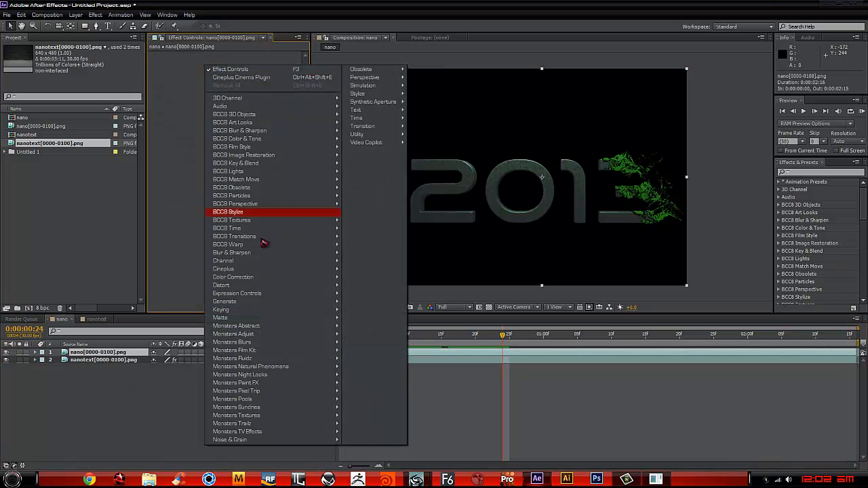
{"action": "mouse_move", "coordinate": [293, 277]}
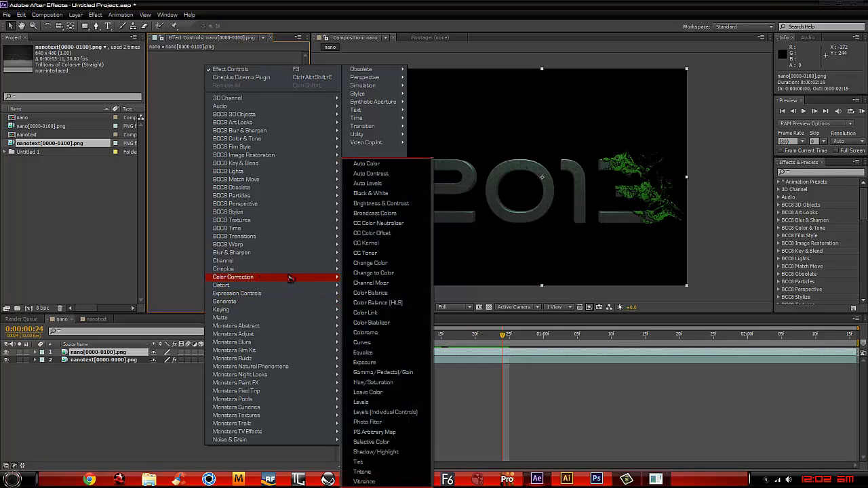
{"action": "left_click", "coordinate": [364, 342]}
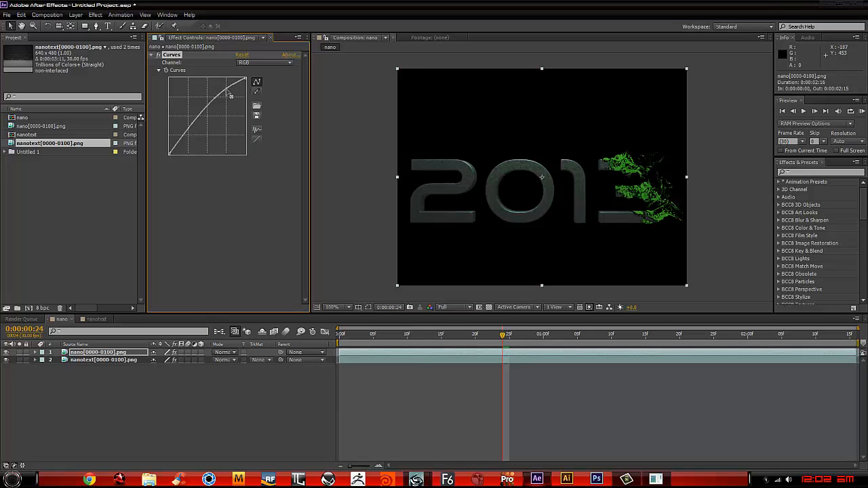
{"action": "left_click_drag", "start_coordinate": [183, 140], "coordinate": [189, 153]}
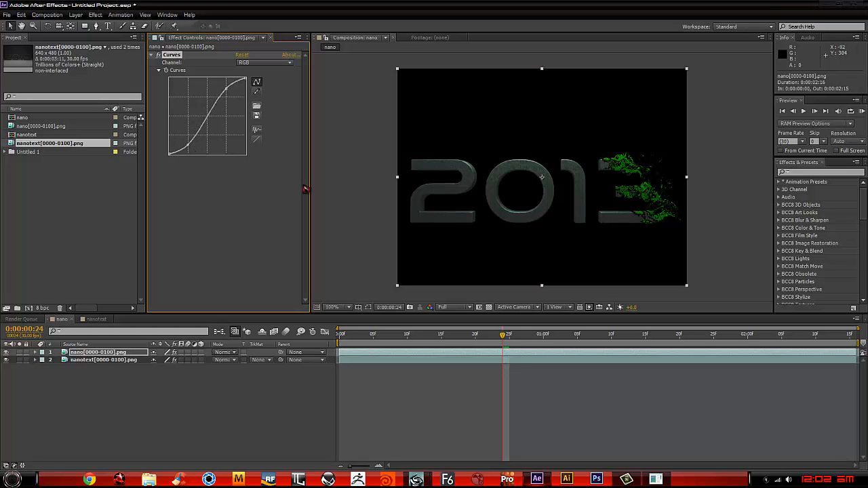
{"action": "left_click", "coordinate": [152, 54]}
Add a Glow effect with a 49.8% threshold to the nano particle layer and start a RAM preview.
{"action": "right_click", "coordinate": [219, 78]}
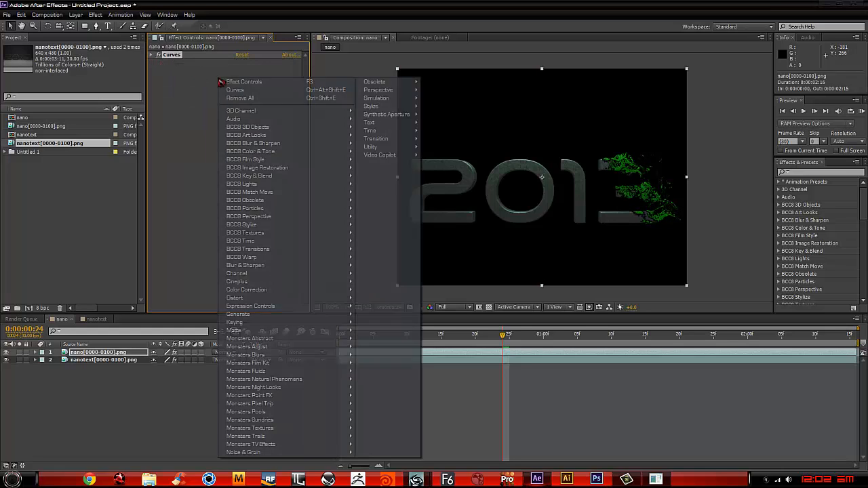
{"action": "mouse_move", "coordinate": [283, 326]}
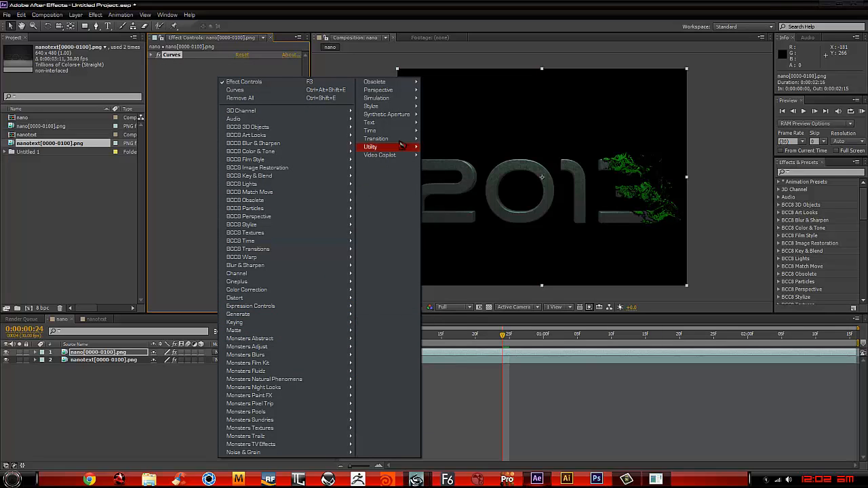
{"action": "mouse_move", "coordinate": [407, 109]}
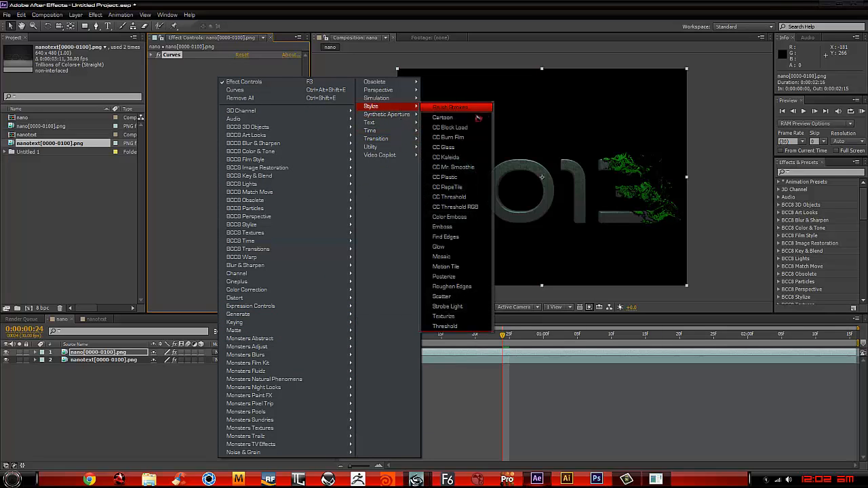
{"action": "left_click", "coordinate": [461, 247]}
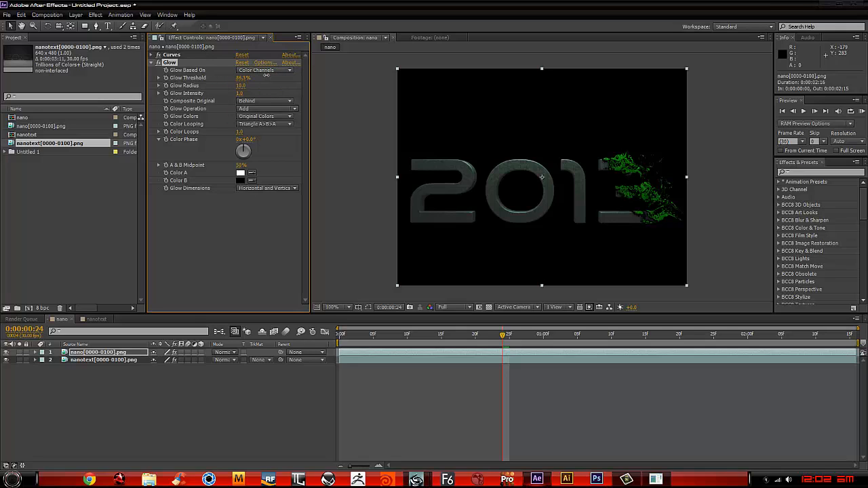
{"action": "left_click_drag", "start_coordinate": [214, 78], "coordinate": [231, 78]}
{"action": "key", "text": "KP_0"}
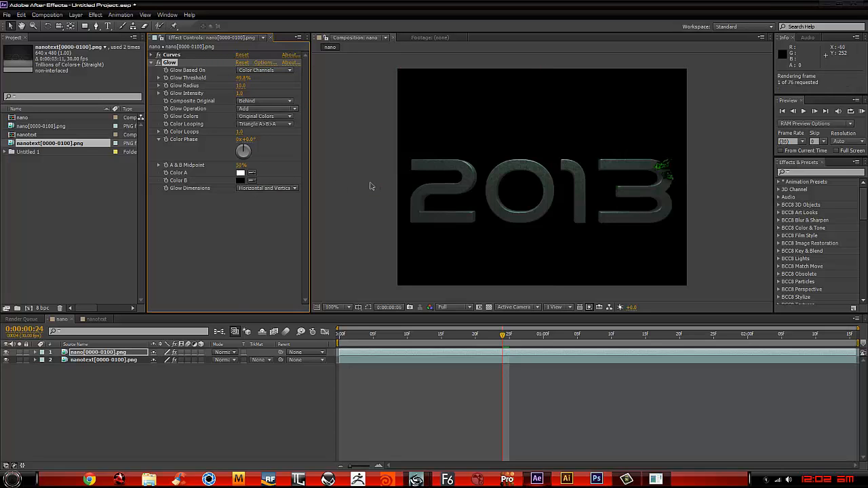